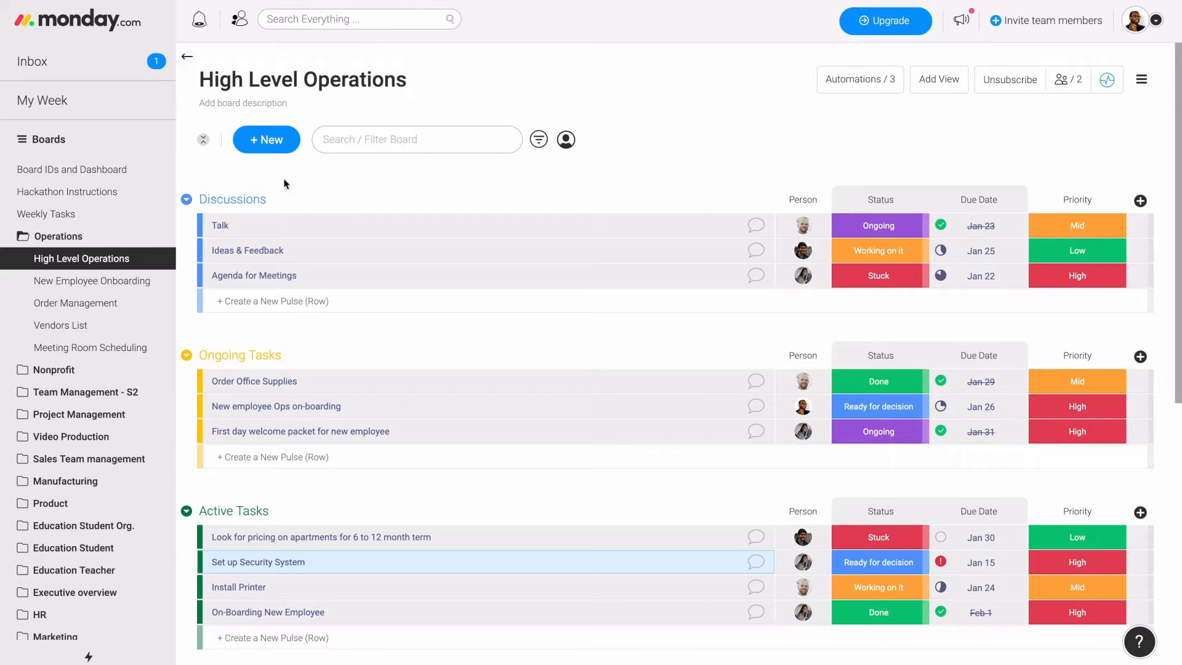
- Look through the New Employee Onboarding and Order Management boards, then return to the High Level Operations board
left_click(119, 287)
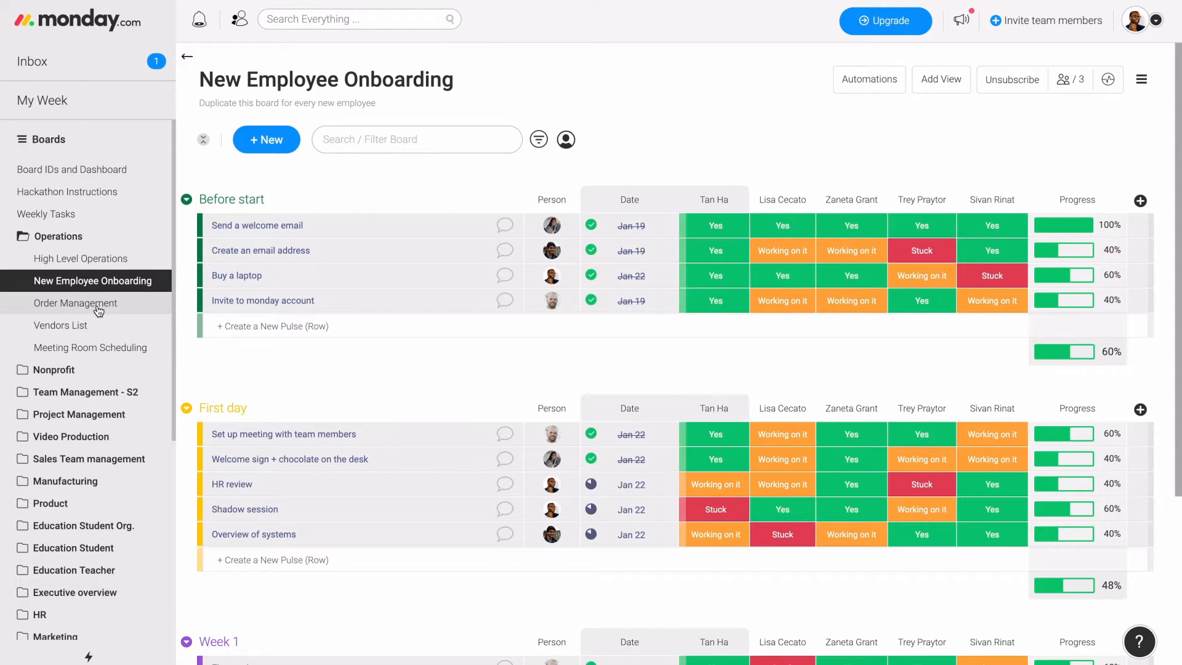
left_click(97, 307)
left_click(98, 325)
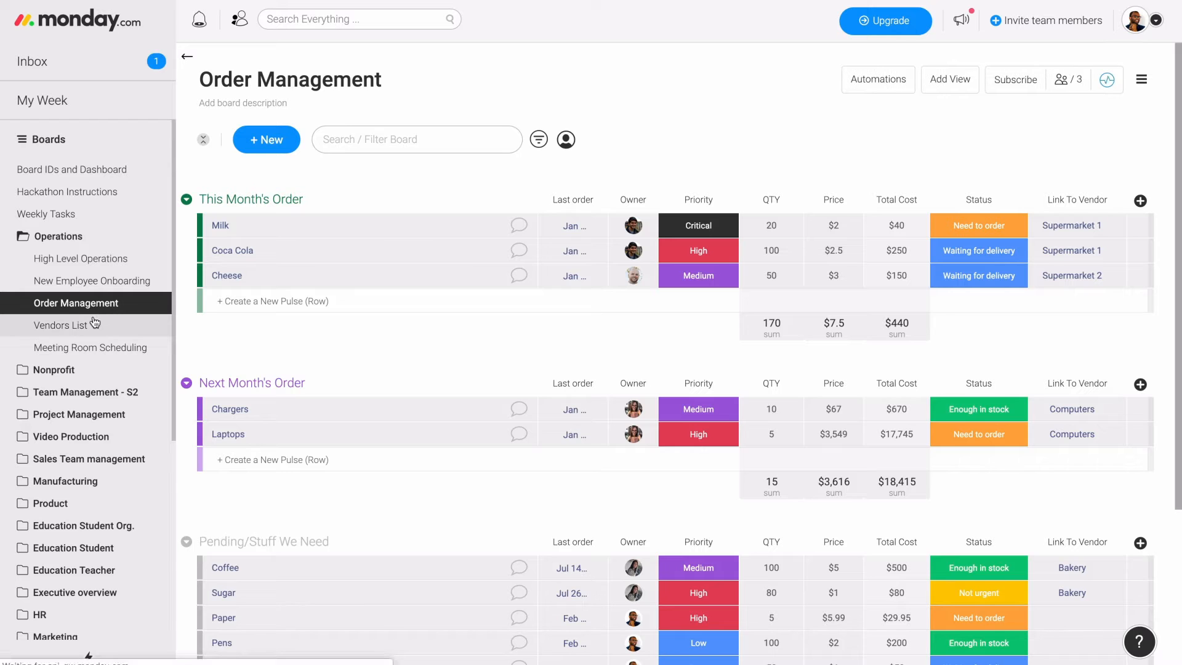
left_click(99, 259)
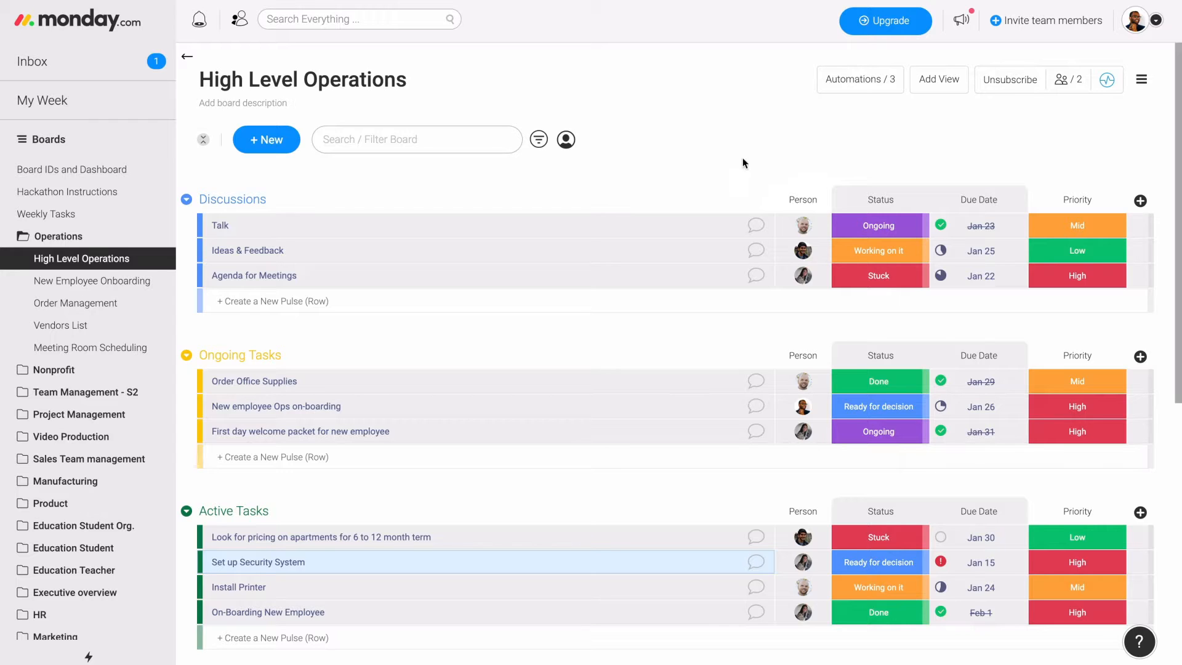
- In the Order Management board, set the Last order column as a deadline connected to the Status column
left_click(123, 301)
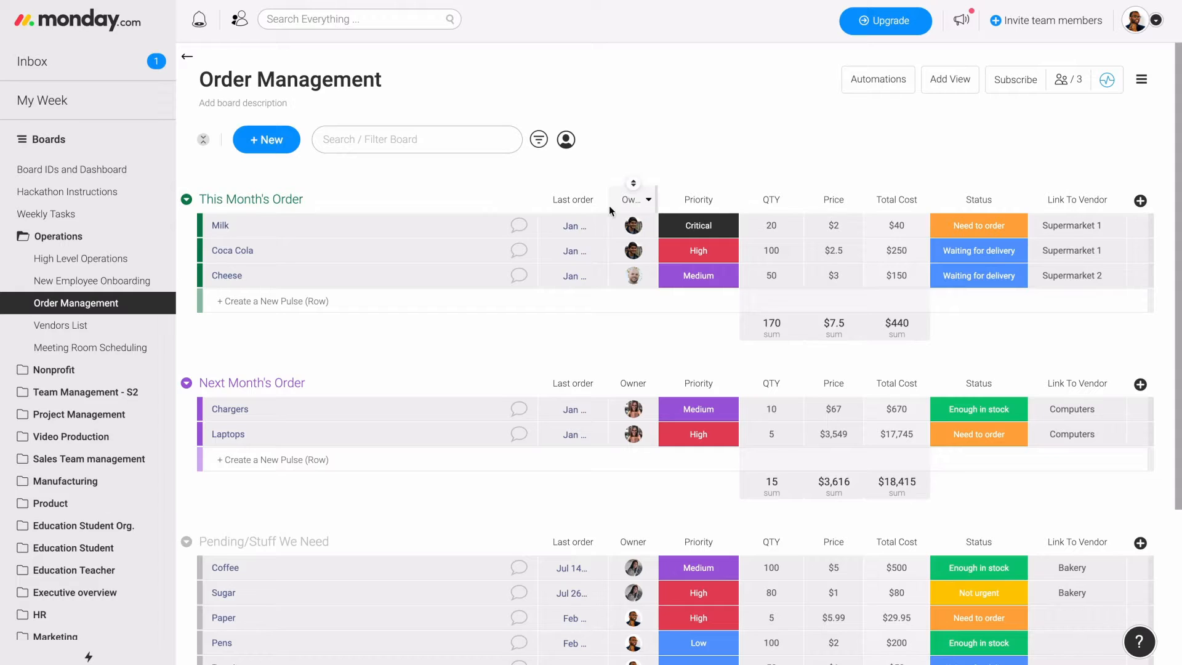
left_click(598, 200)
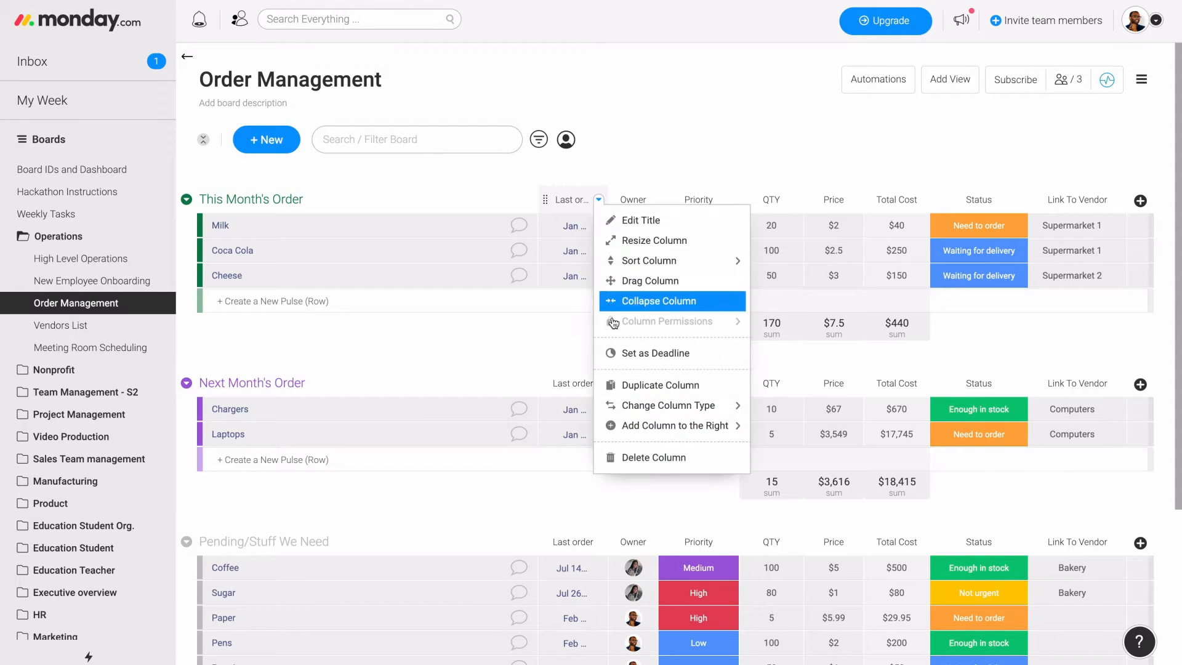
left_click(638, 357)
left_click(589, 257)
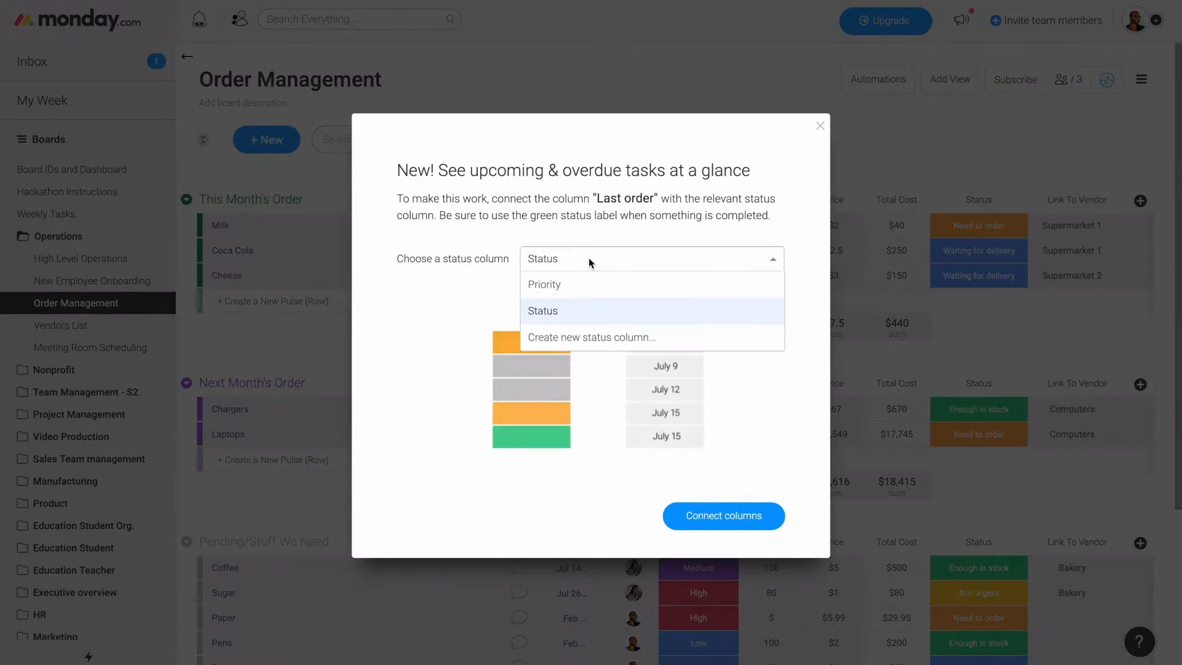
left_click(581, 317)
left_click(707, 524)
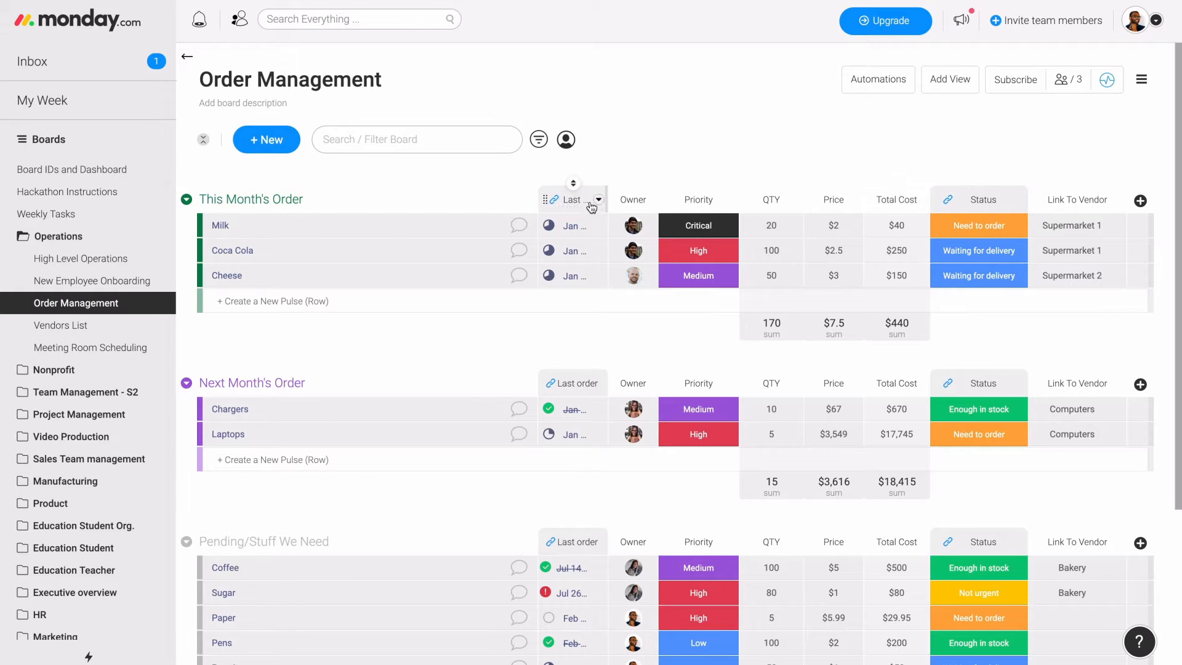
- Remove deadline mode from the Date column in the New Employee Onboarding board
left_click(142, 283)
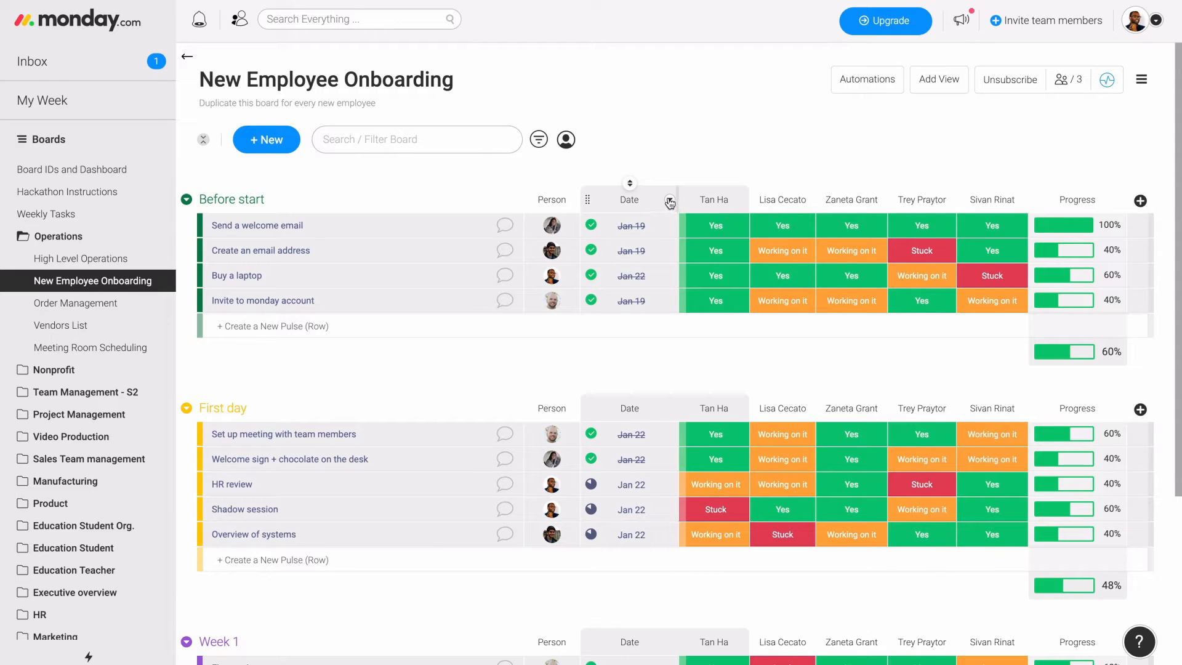
left_click(670, 202)
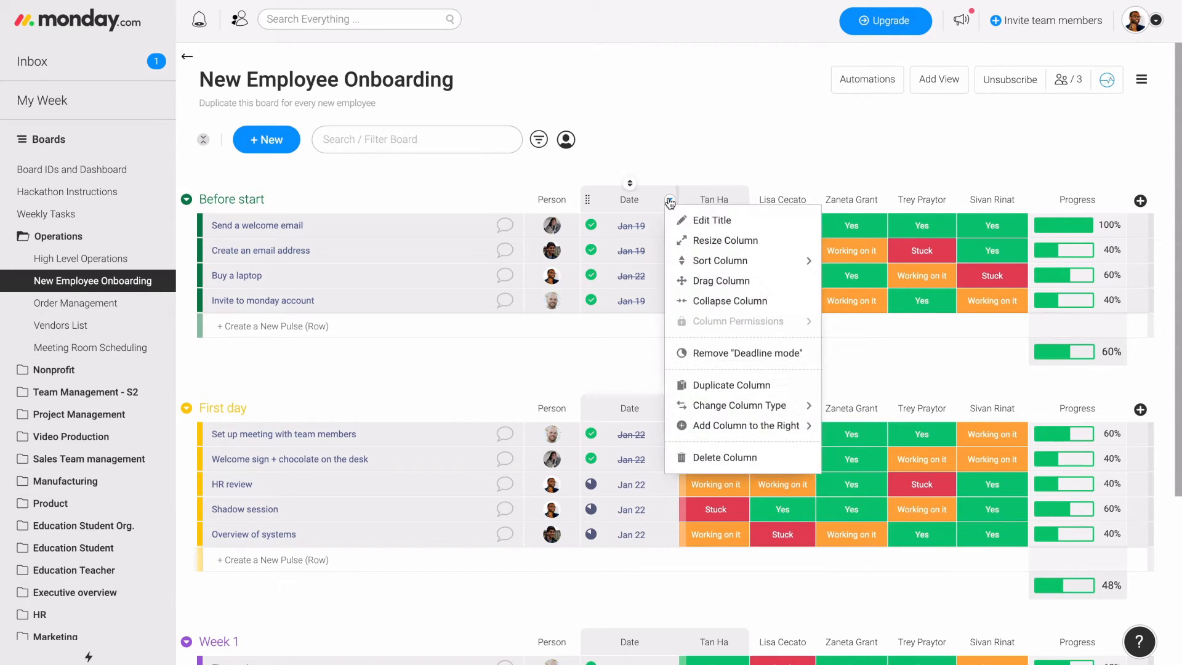
left_click(712, 361)
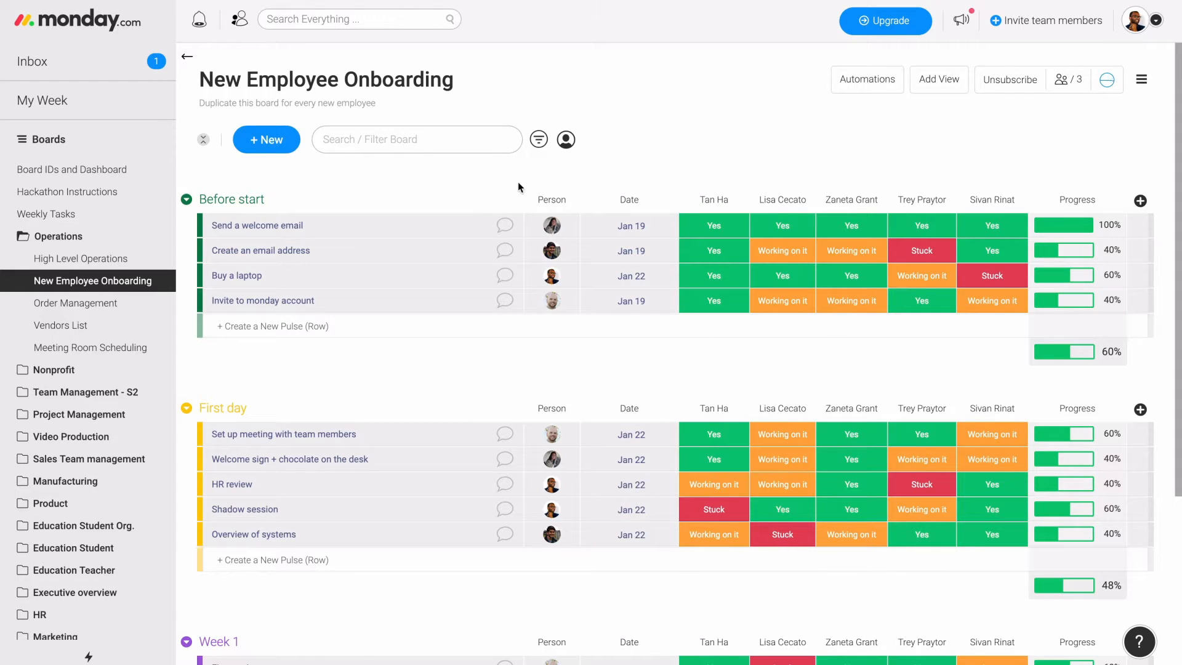
- Revisit the High Level Operations board, then open My Week and review the current week's past, upcoming and done assignments
left_click(65, 265)
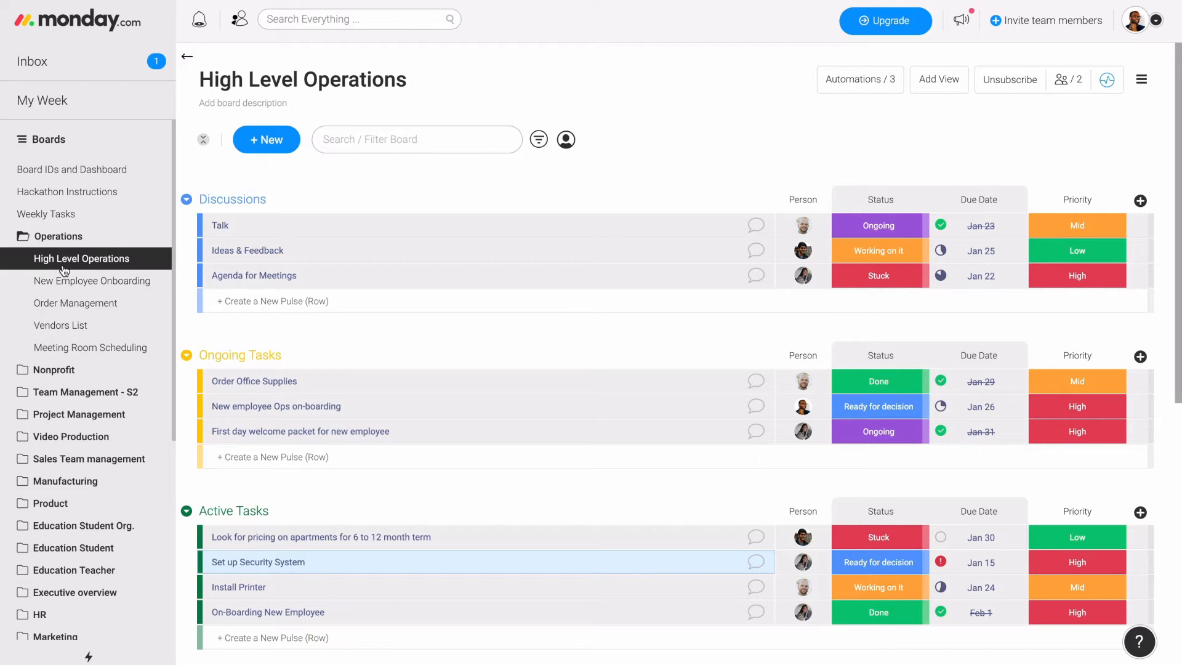
left_click(70, 101)
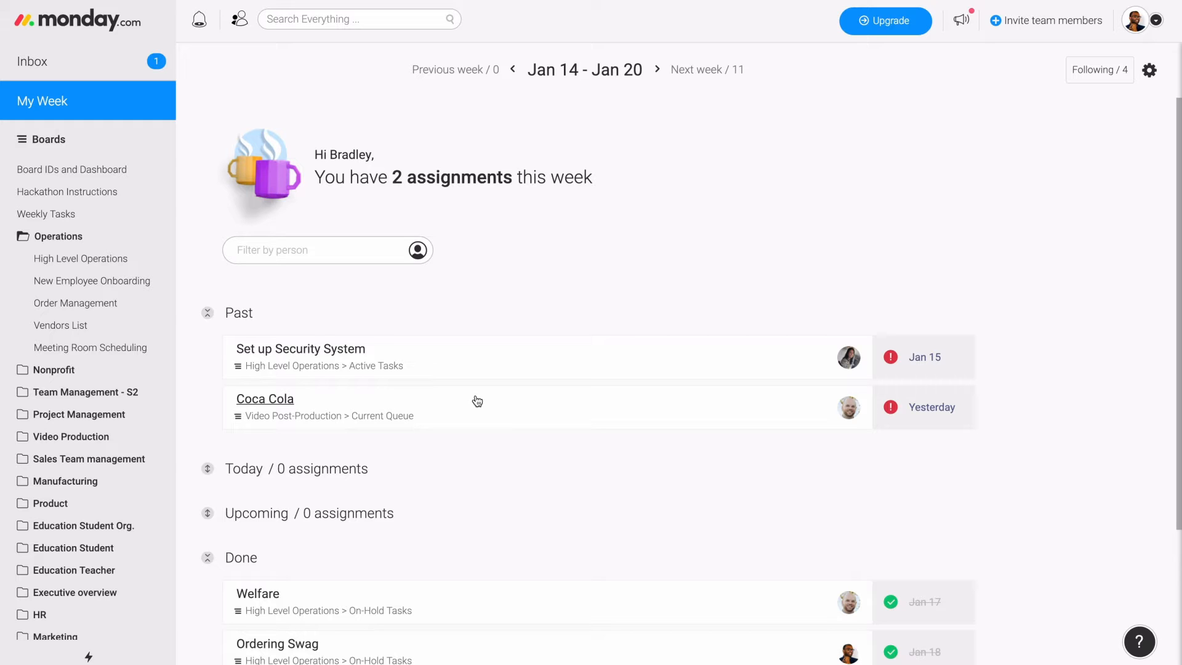
scroll(531, 439, "down", 1)
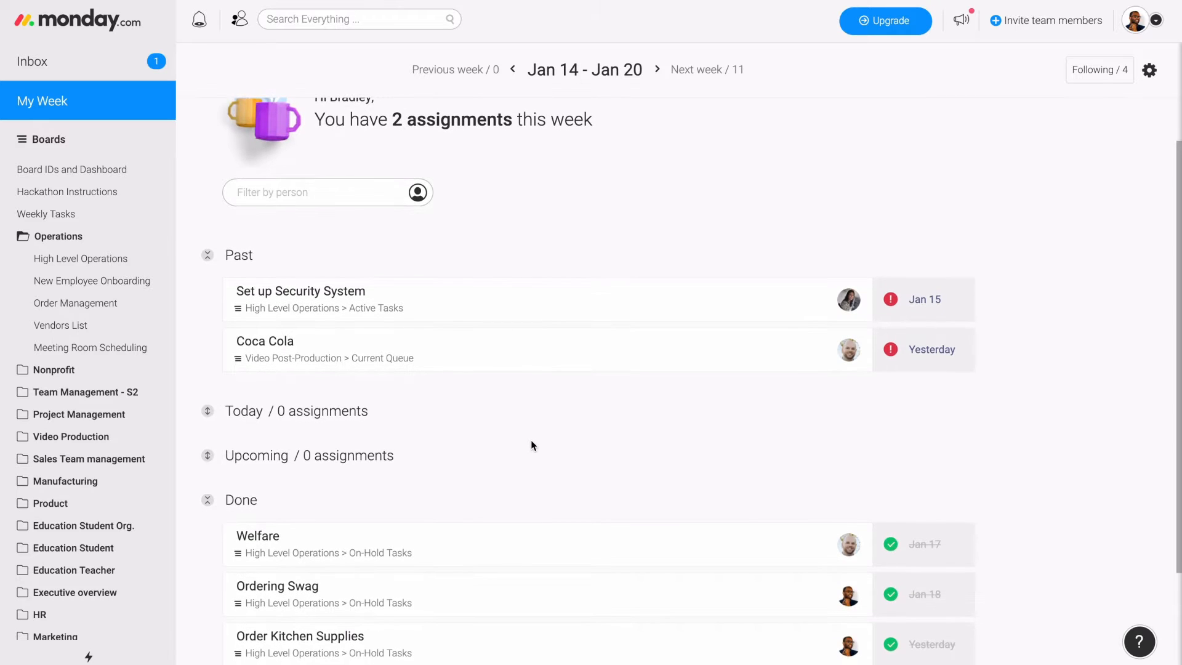
scroll(531, 445, "down", 2)
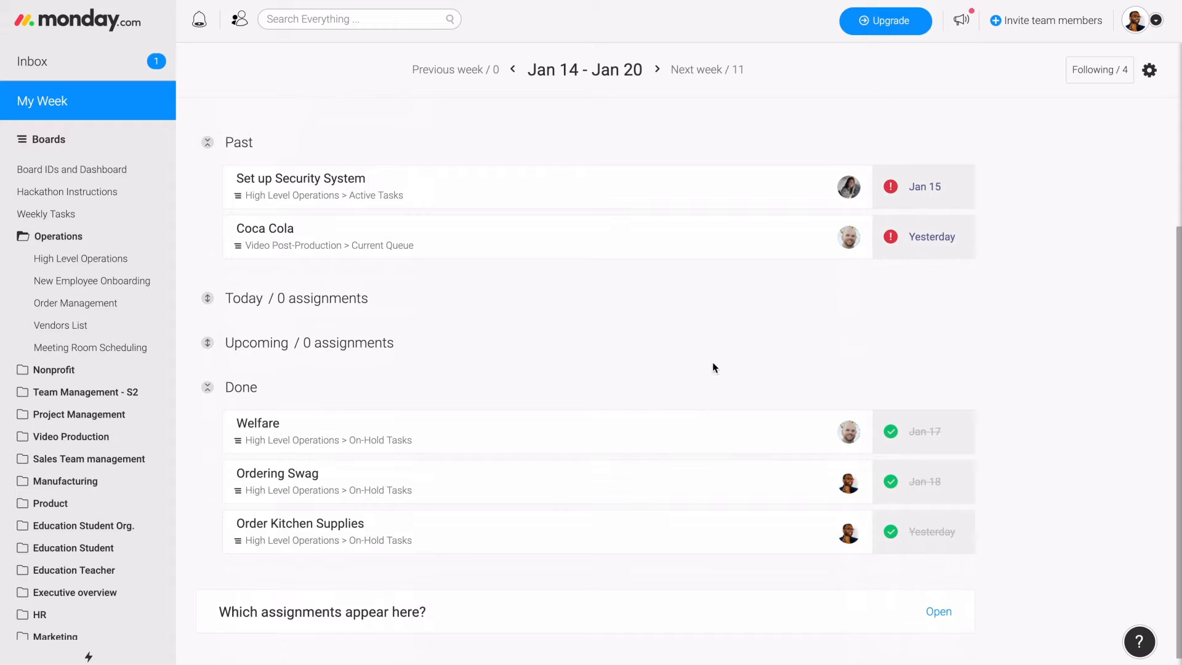
scroll(724, 486, "up", 3)
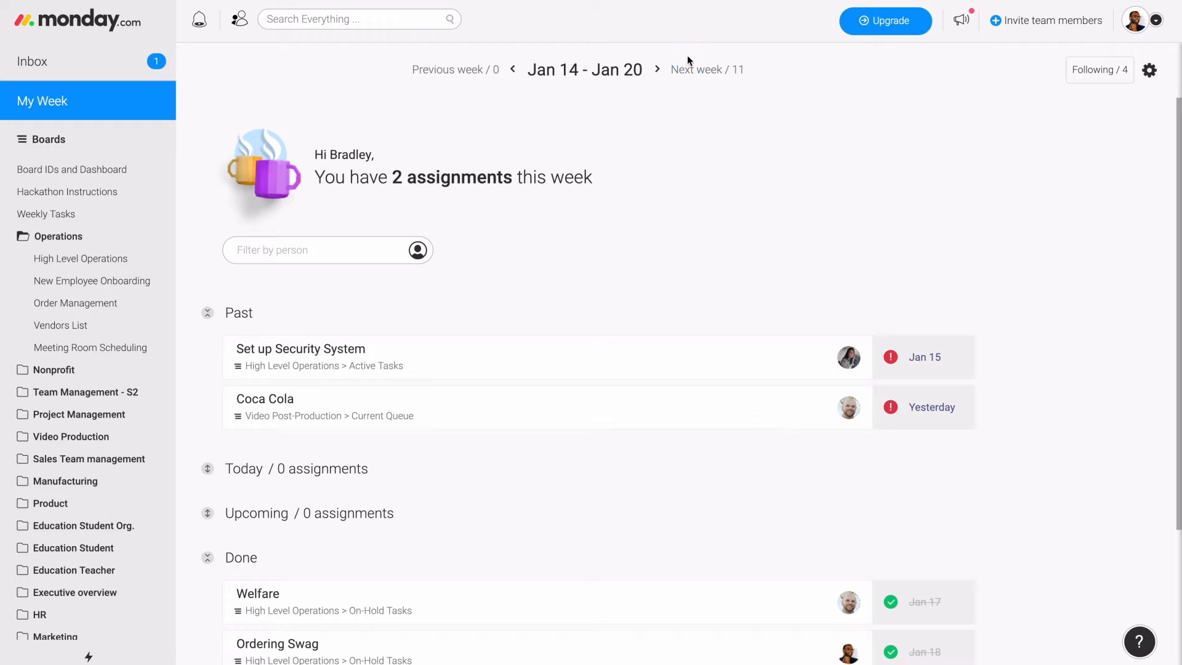
- View the following week's assignments in My Week and look through the upcoming tasks
left_click(694, 73)
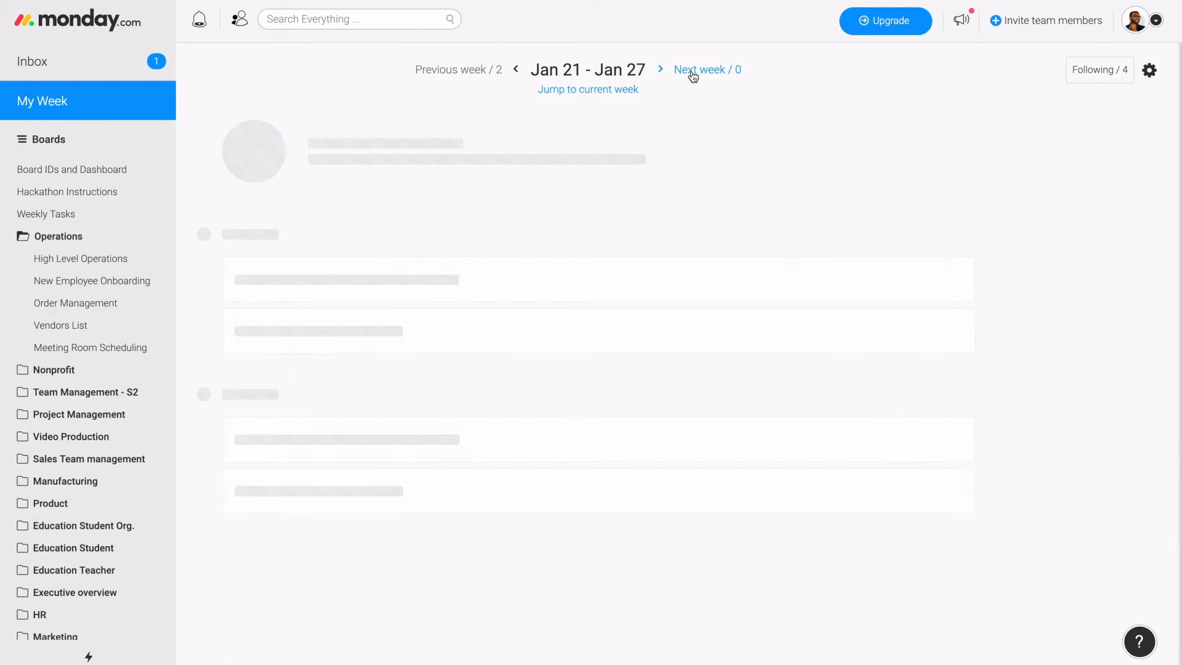
scroll(648, 323, "down", 3)
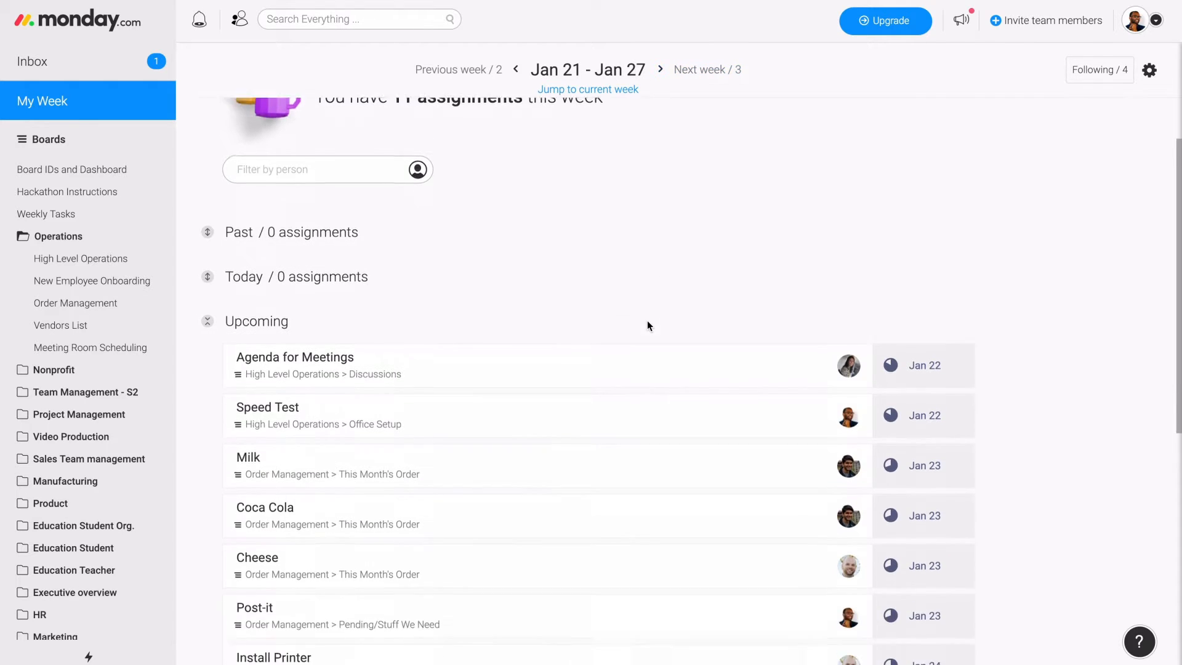
scroll(649, 327, "down", 2)
scroll(647, 327, "up", 5)
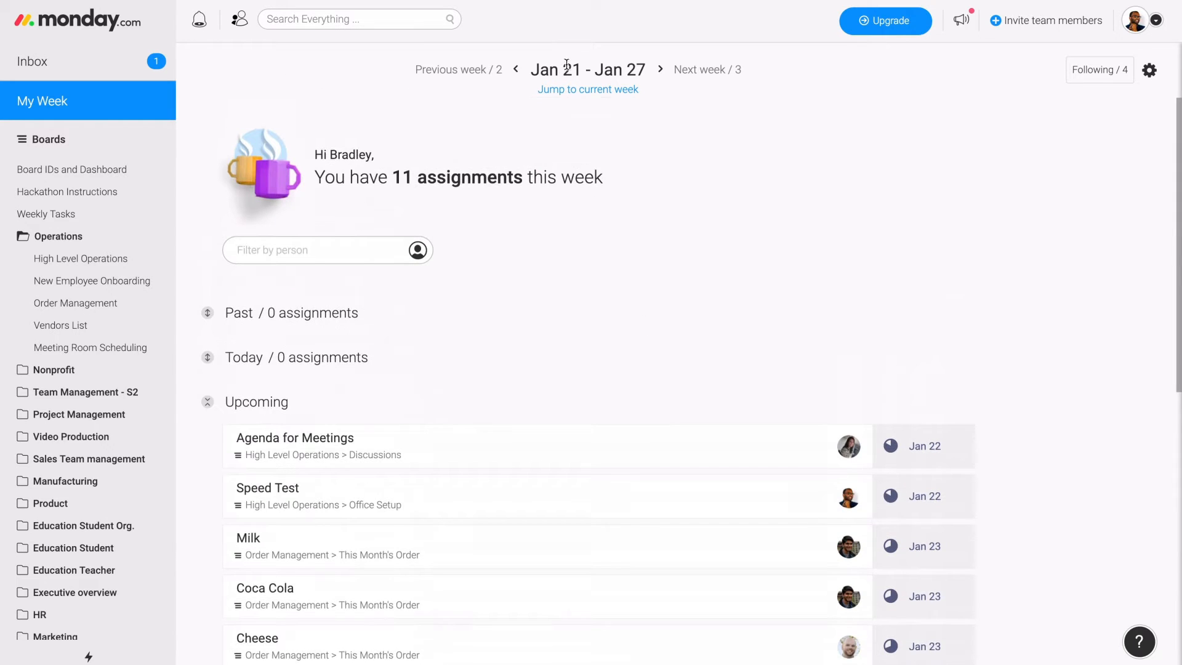
- Return to the Jan 14 - Jan 20 week and check which team members are followed in My Week
left_click(481, 72)
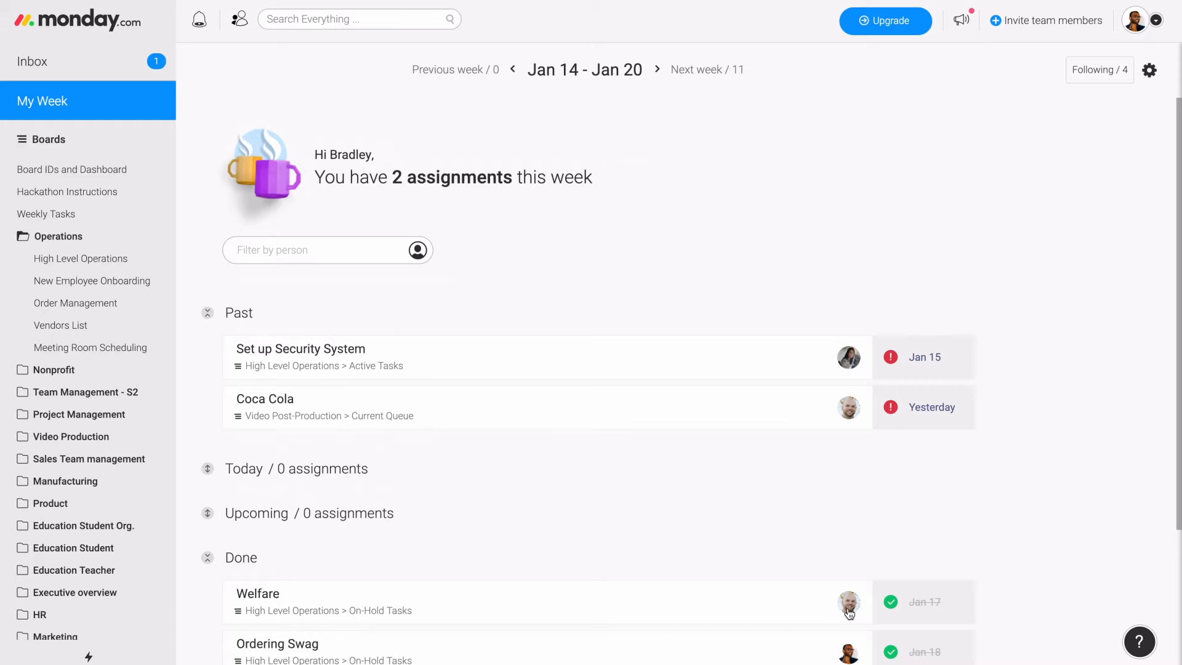
left_click(1091, 78)
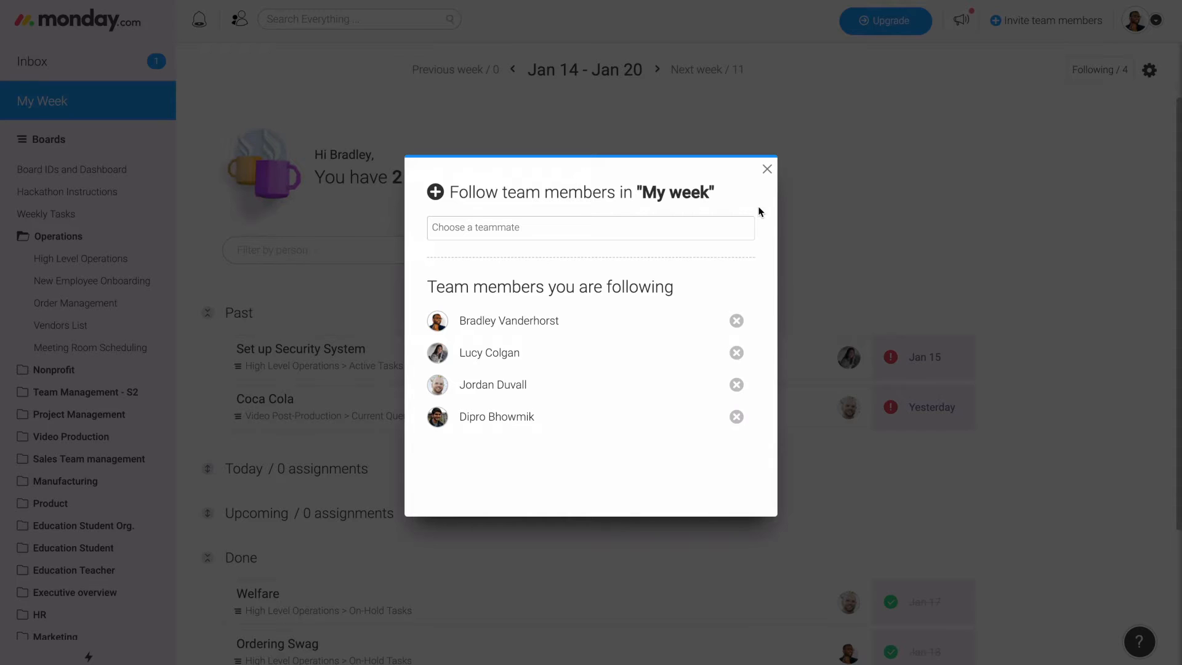
left_click(767, 169)
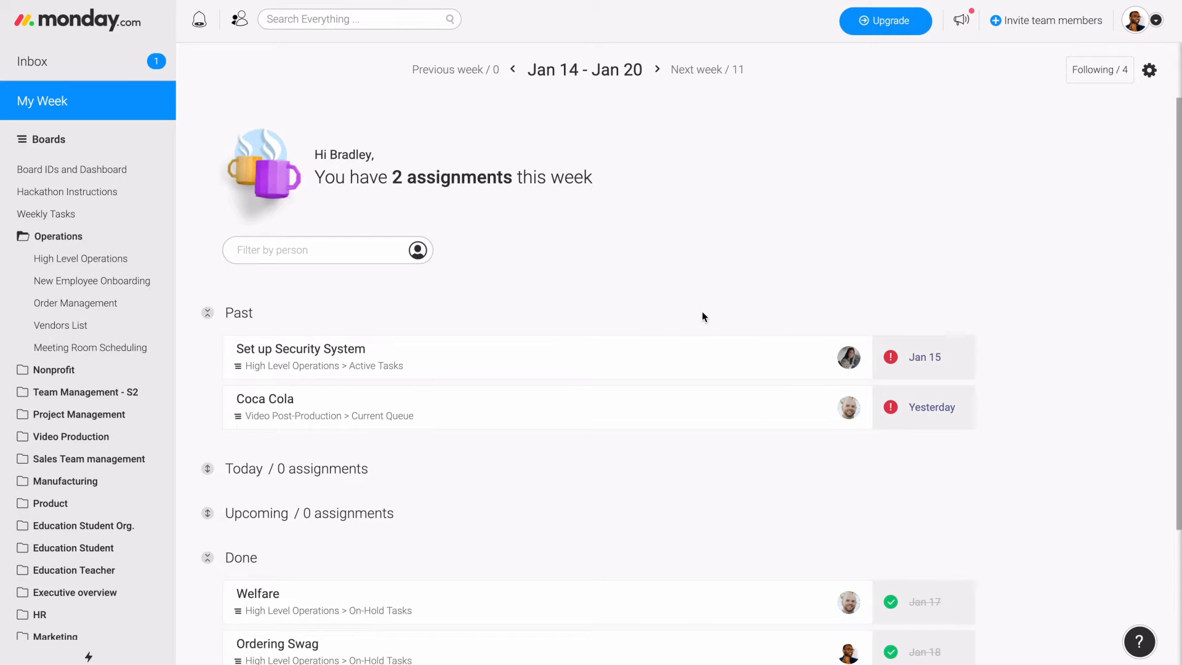
- Post a status update on the overdue Set up Security System task, mentioning its assignee with "How can I help?", and close the task
left_click(927, 367)
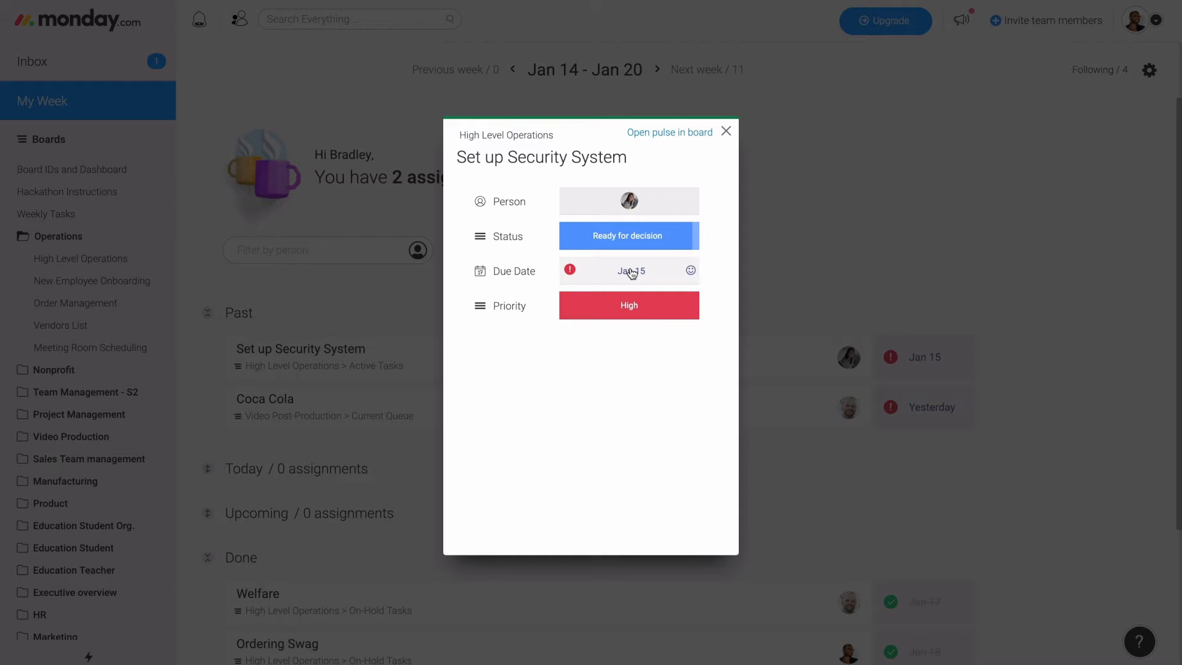
left_click(696, 233)
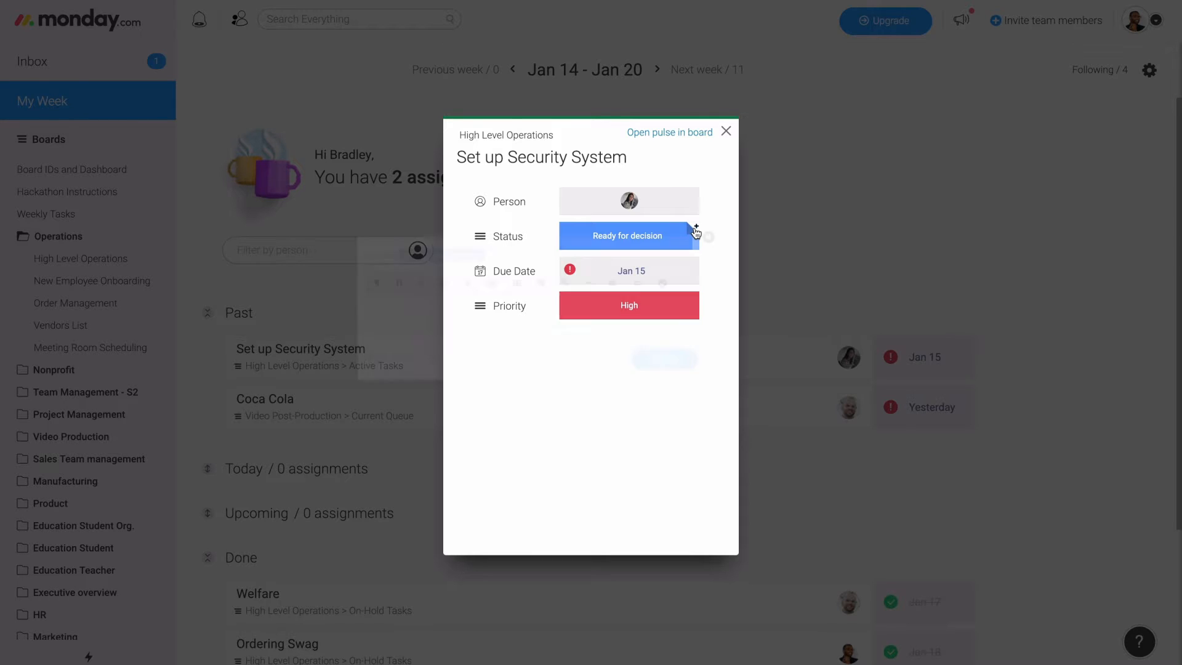
type("@")
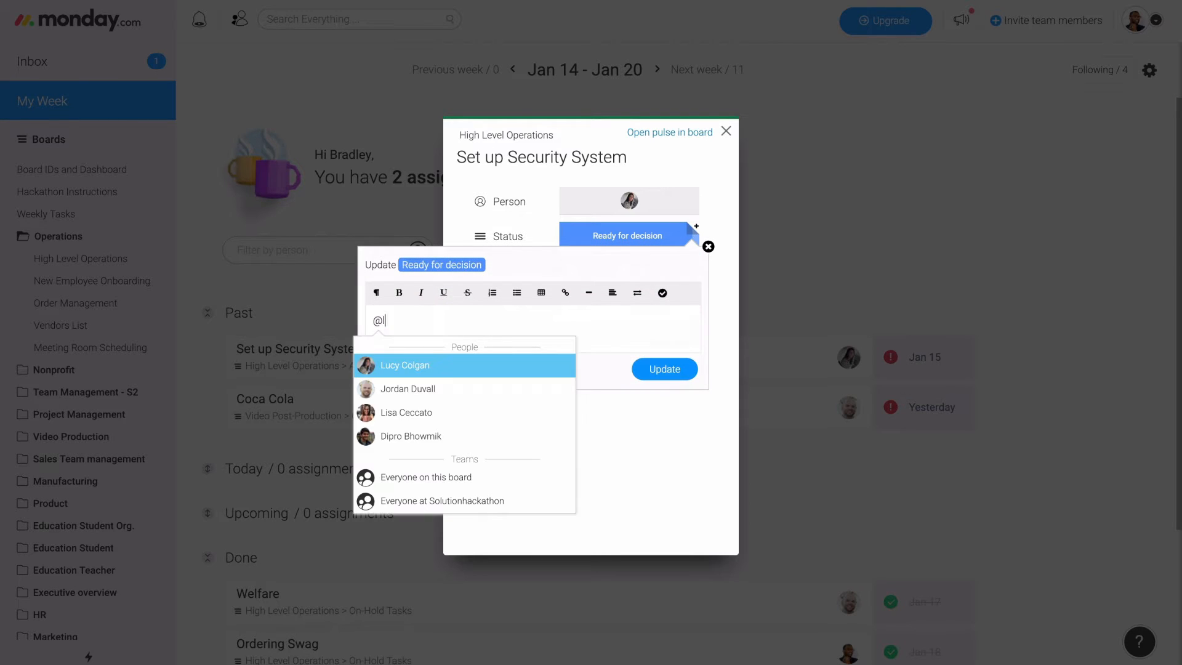
type("lu")
key("Return")
type("Hoe")
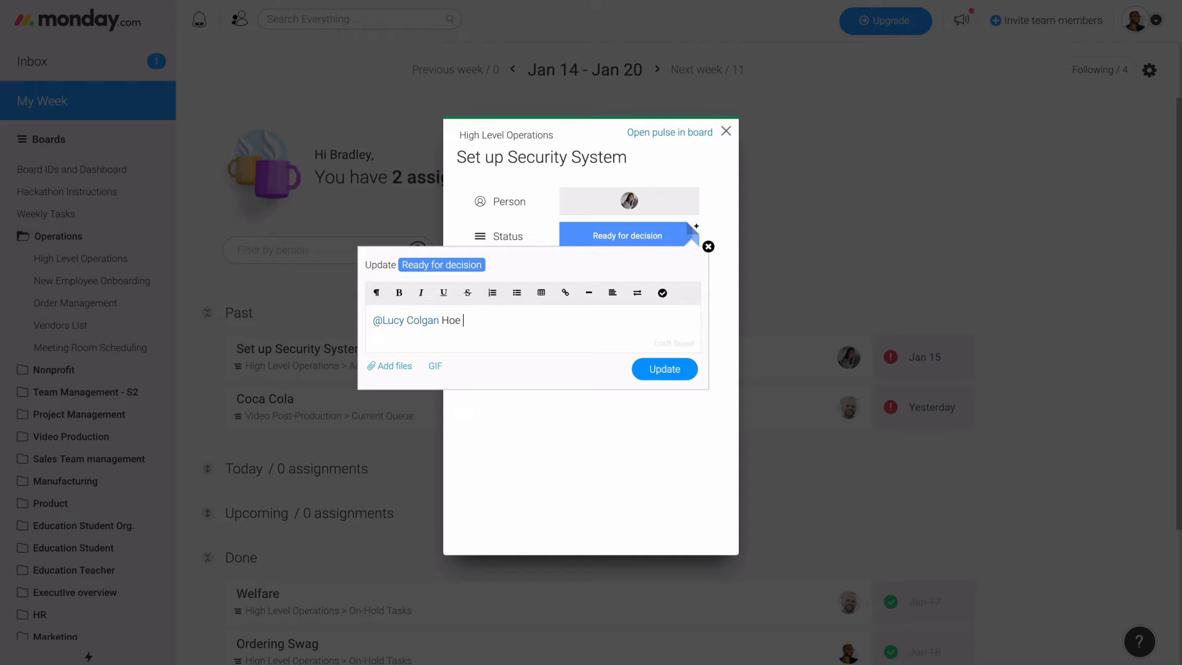
key("BackSpace")
key("BackSpace")
type("w can I help?")
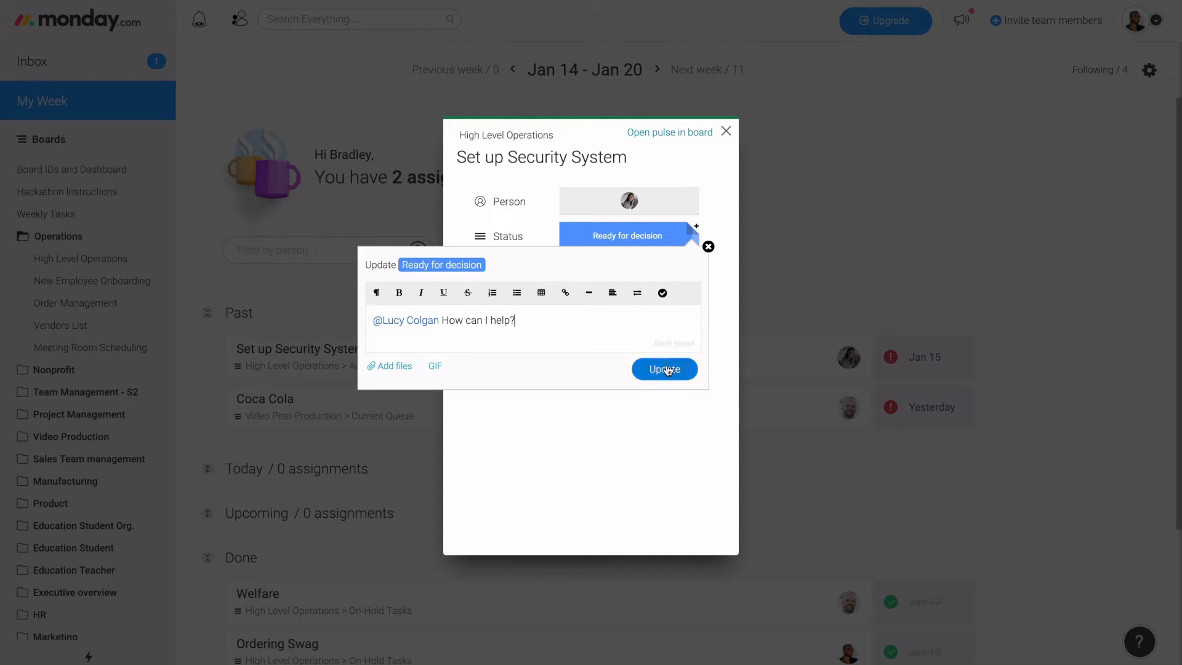
left_click(666, 369)
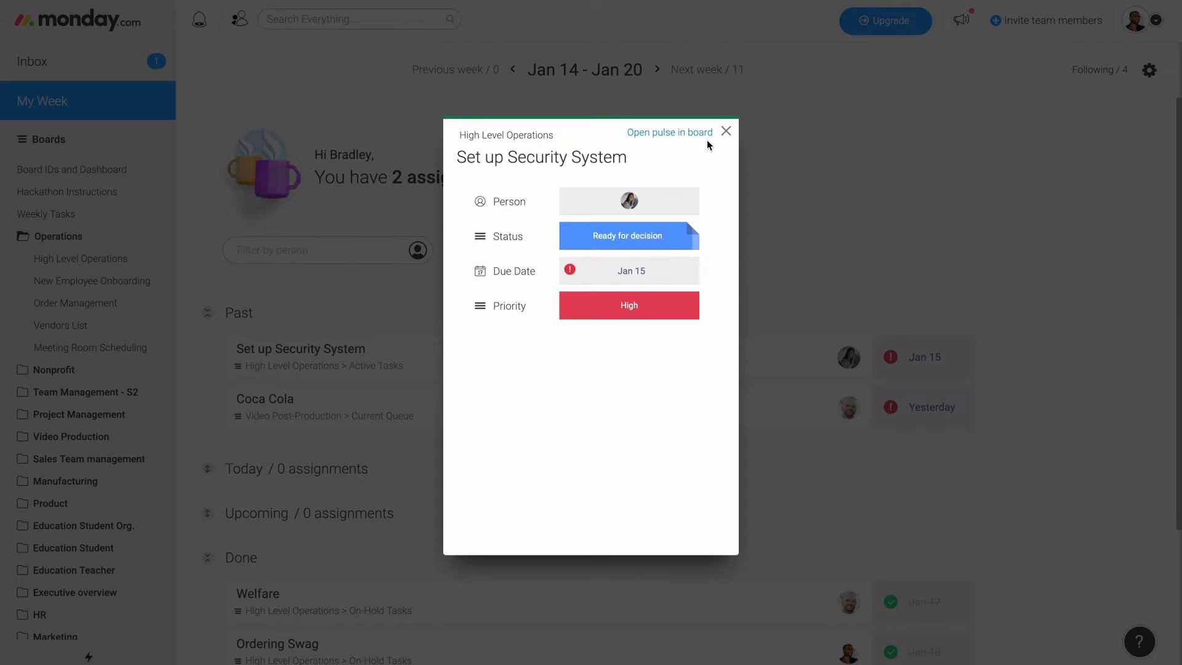
left_click(726, 131)
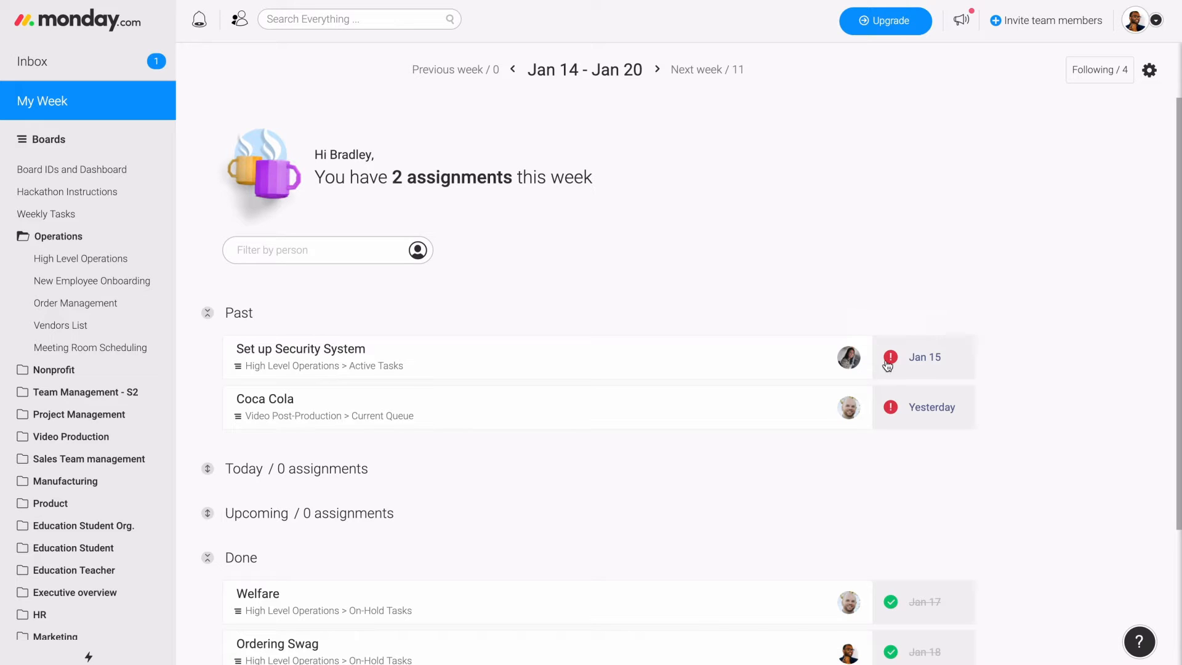
- Set the status of the Set up Security System task to Done and close its details
left_click(926, 363)
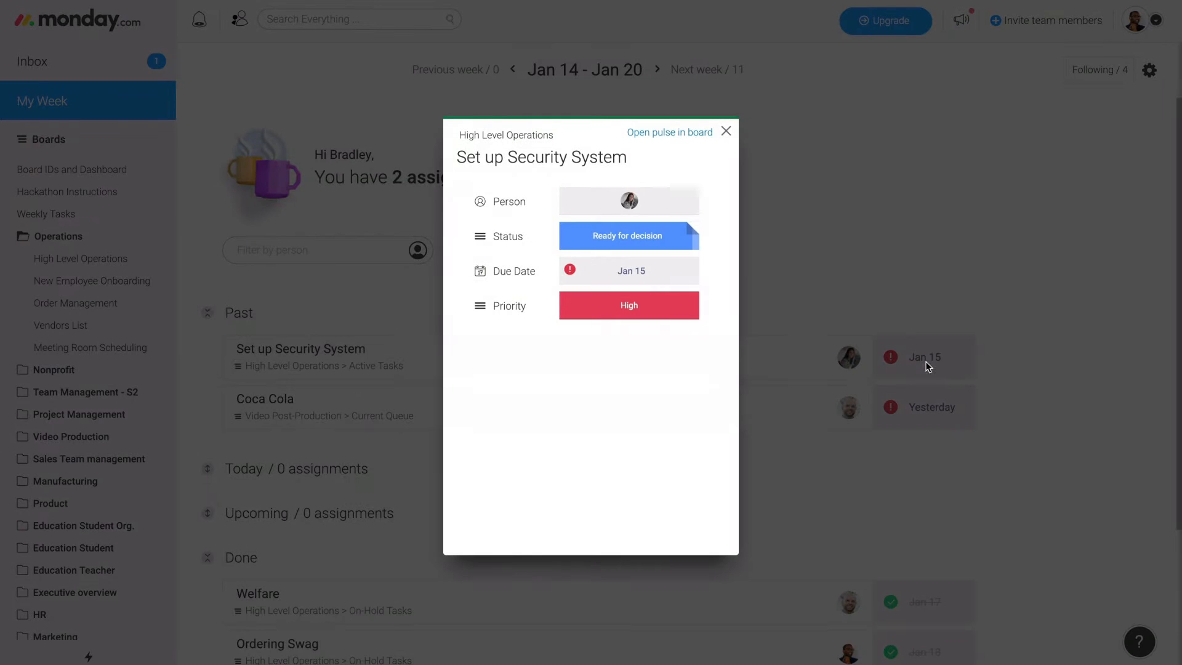
left_click(632, 237)
left_click(585, 308)
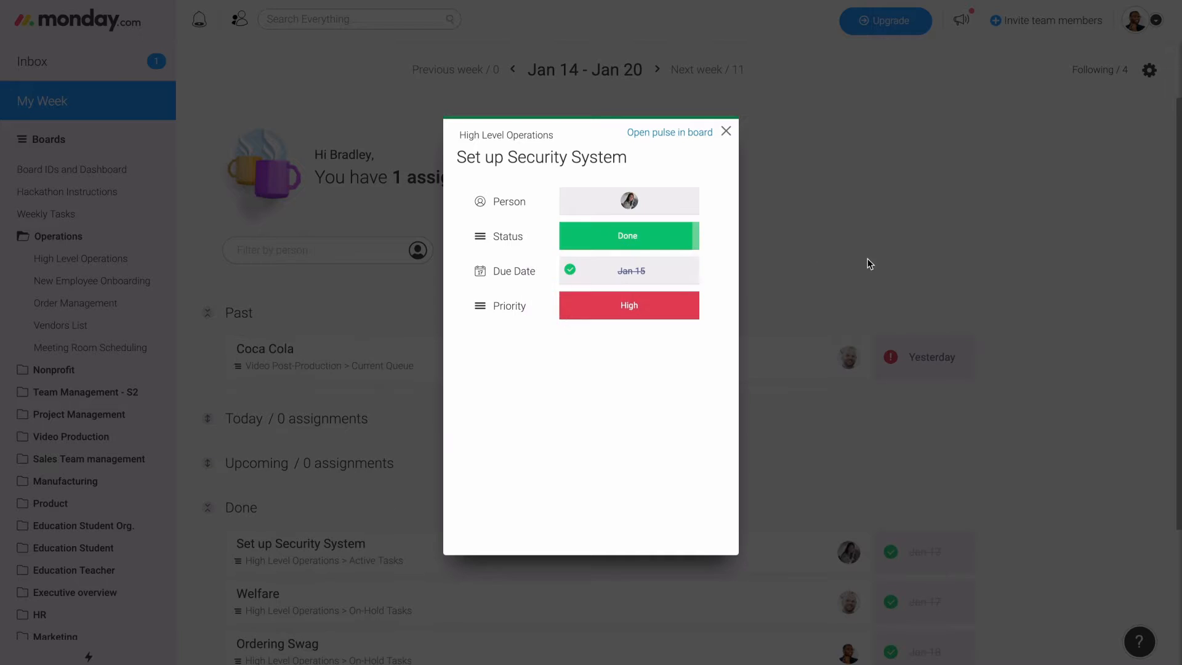
left_click(868, 262)
scroll(731, 475, "down", 3)
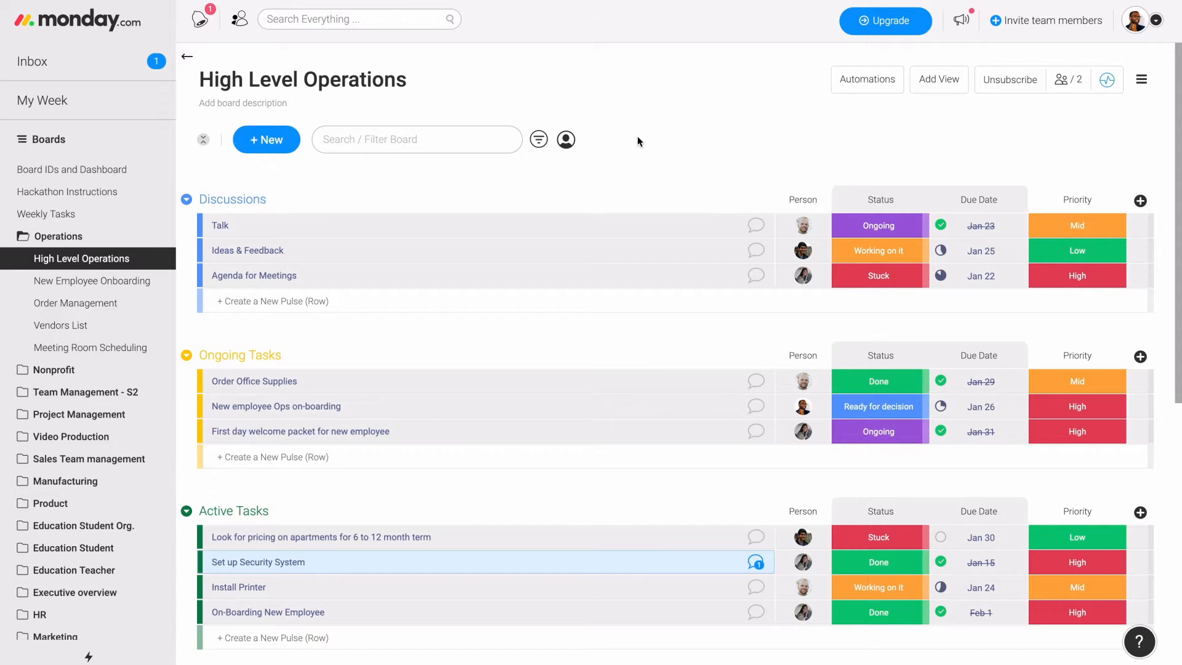
- Check what can be added to the High Level Operations board, then open its Automations Store and browse the available apps
left_click(278, 147)
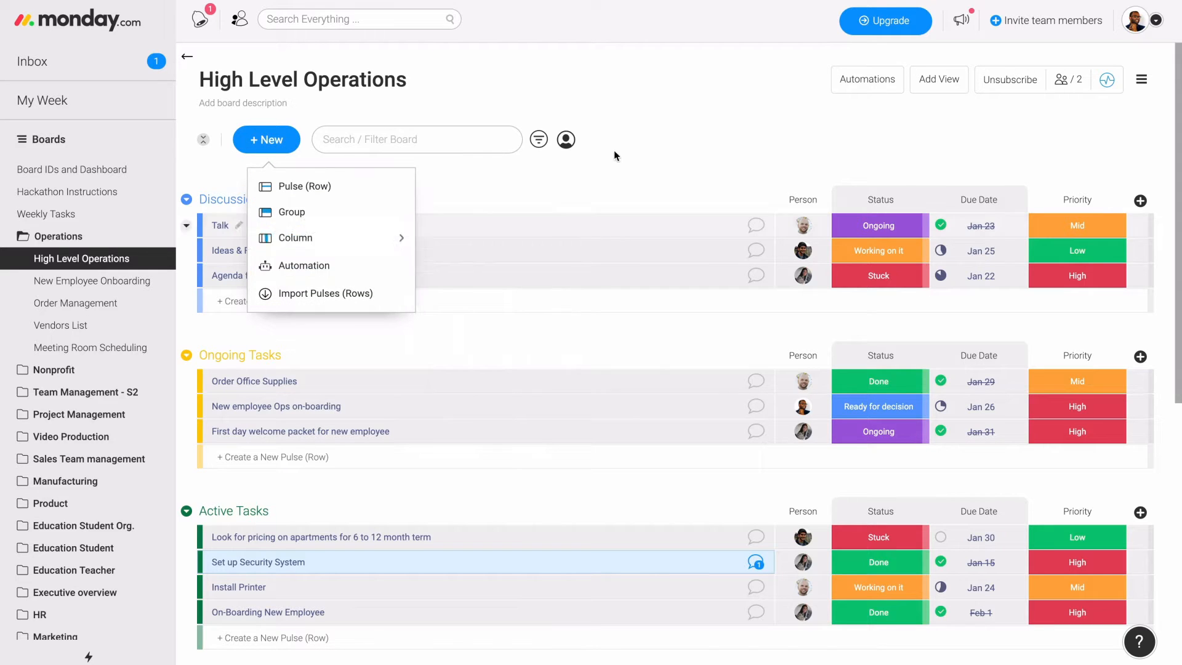
left_click(638, 138)
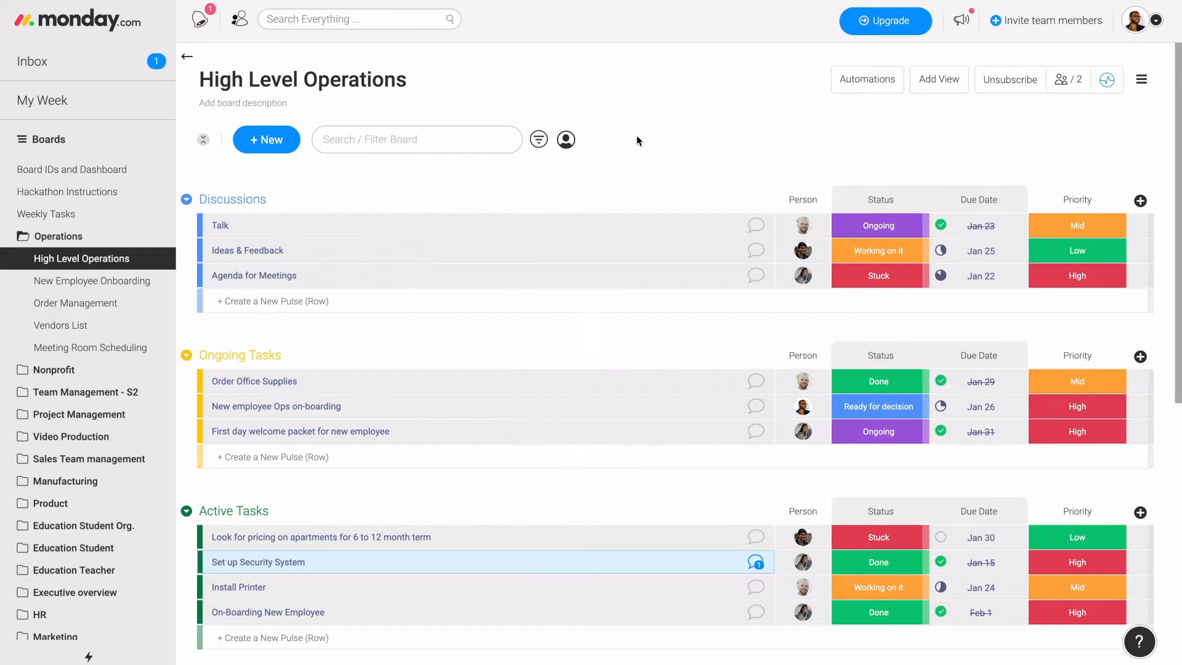
left_click(854, 88)
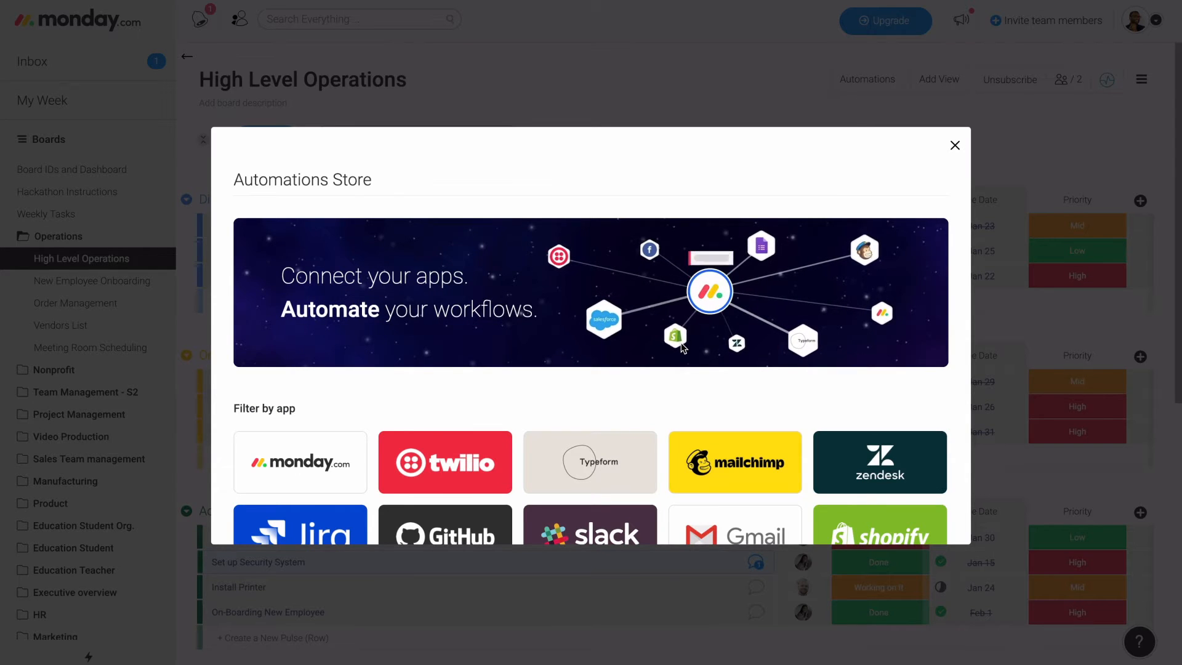
scroll(681, 347, "down", 1)
scroll(681, 348, "down", 1)
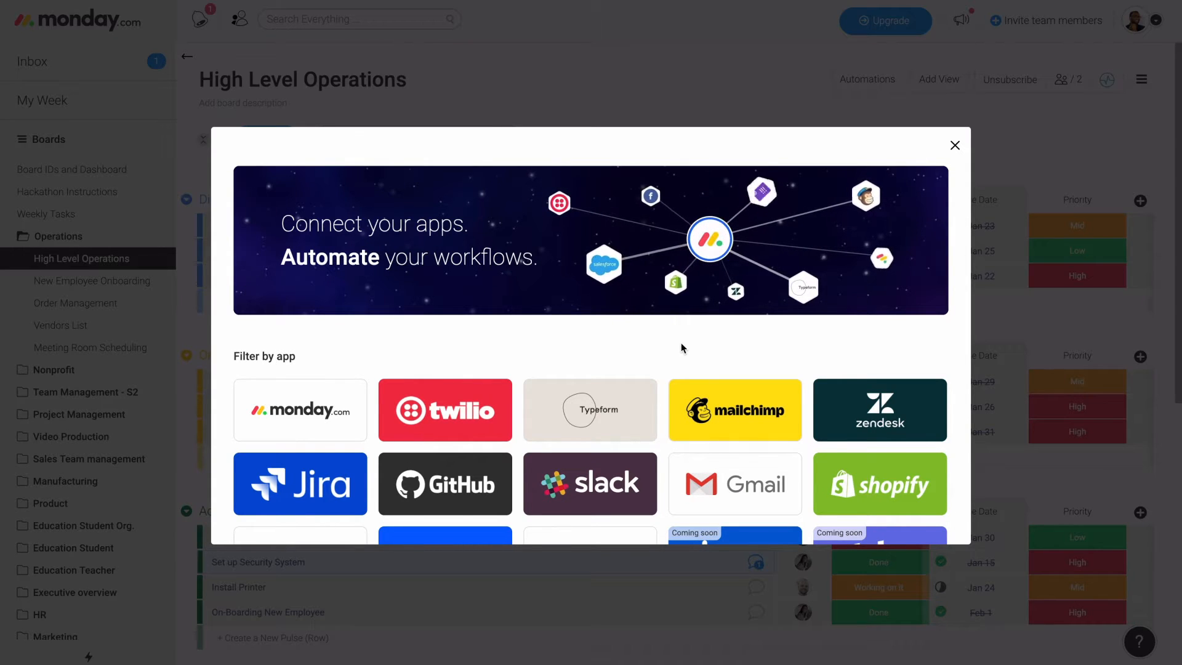
- Start a monday.com automation that notifies someone on a status change, with the Status column changing to Done as its trigger
scroll(681, 348, "down", 1)
scroll(681, 348, "down", 1)
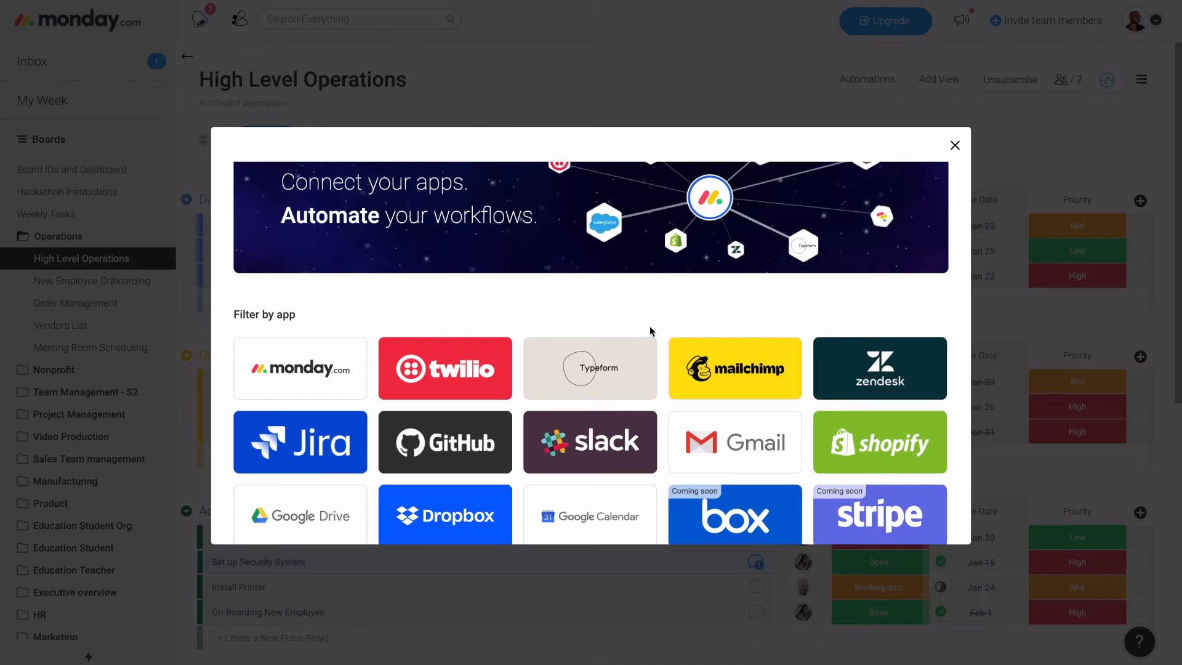
left_click(342, 362)
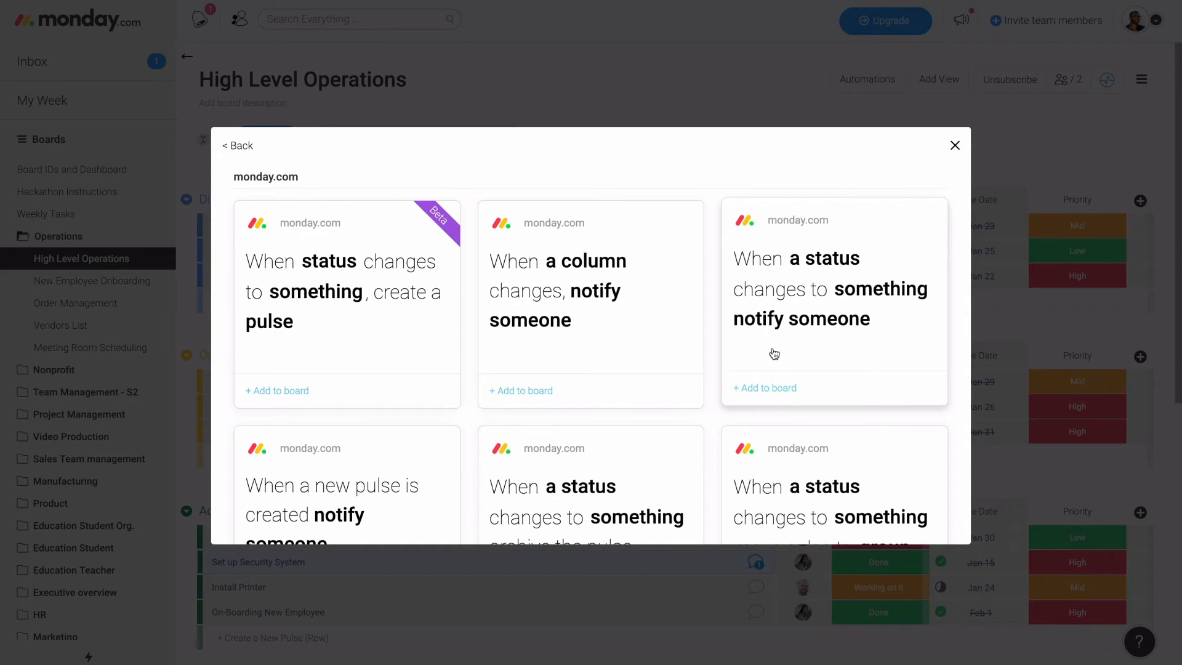
left_click(773, 387)
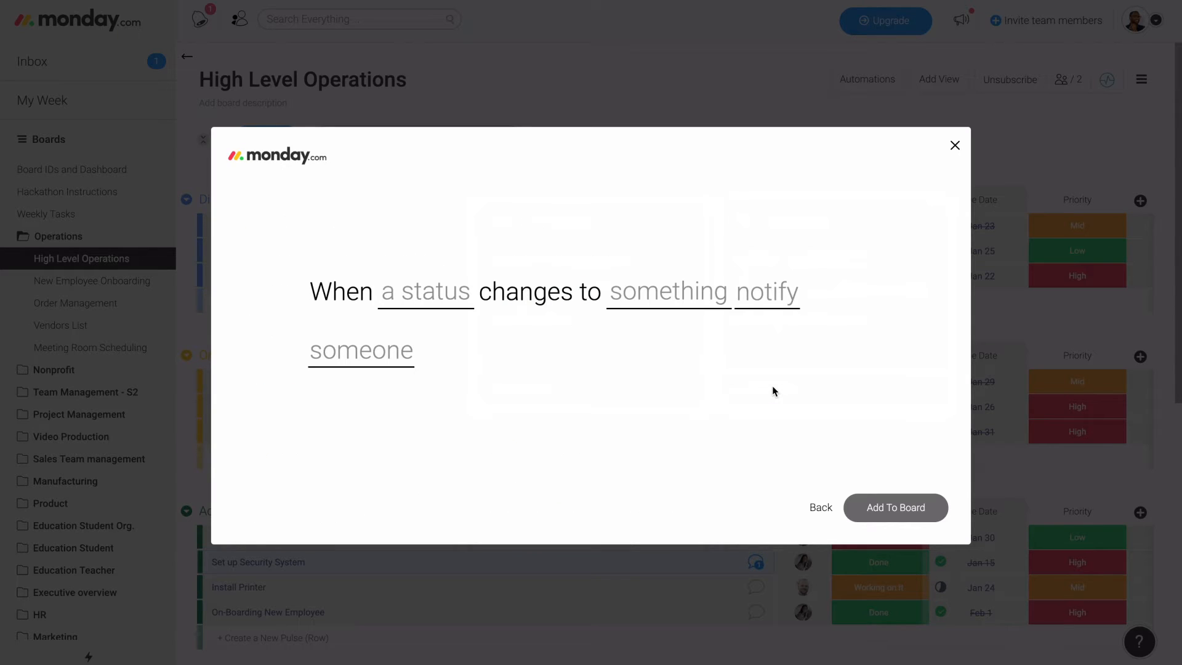
left_click(419, 297)
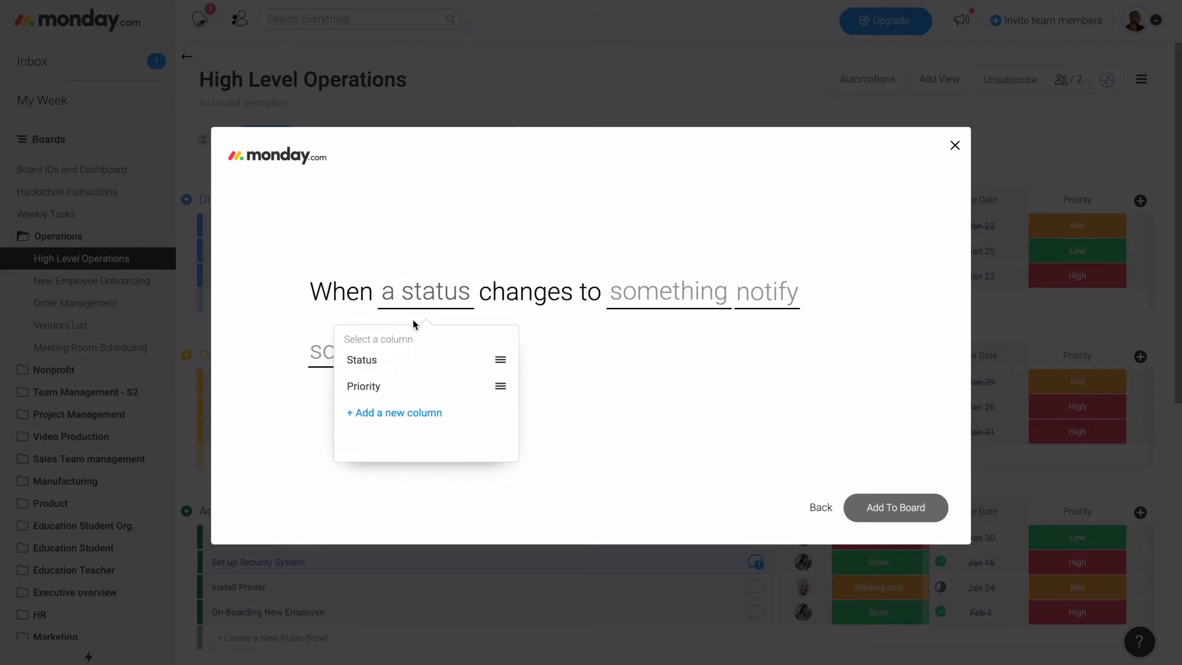
left_click(418, 366)
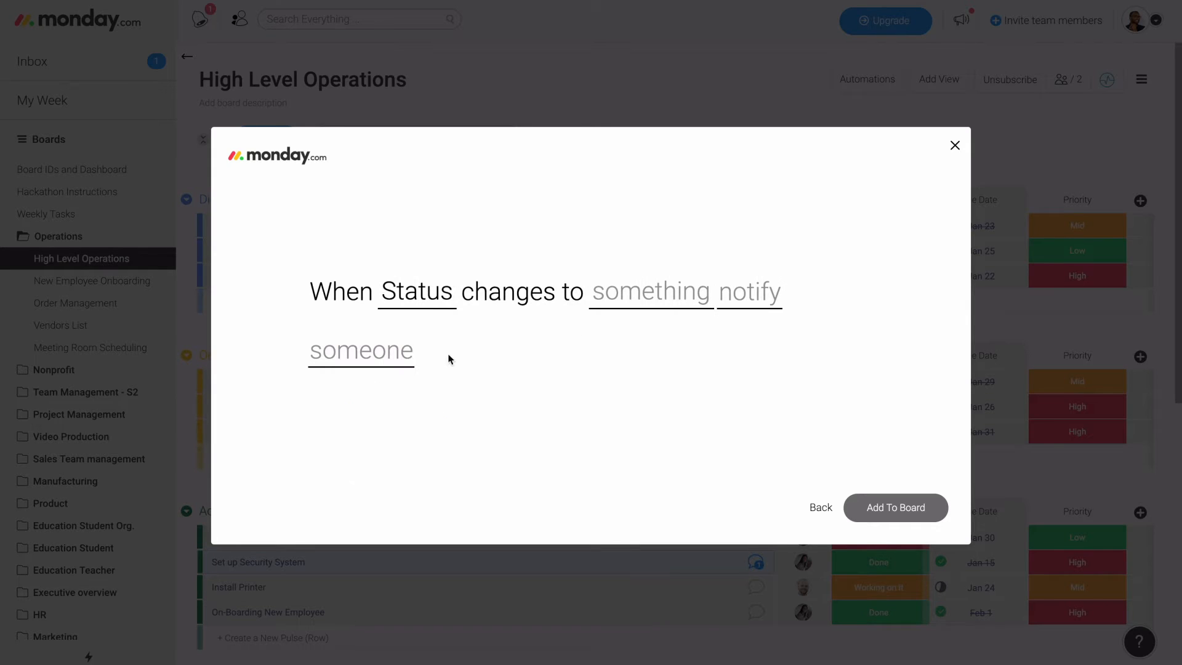
left_click(634, 303)
left_click(614, 406)
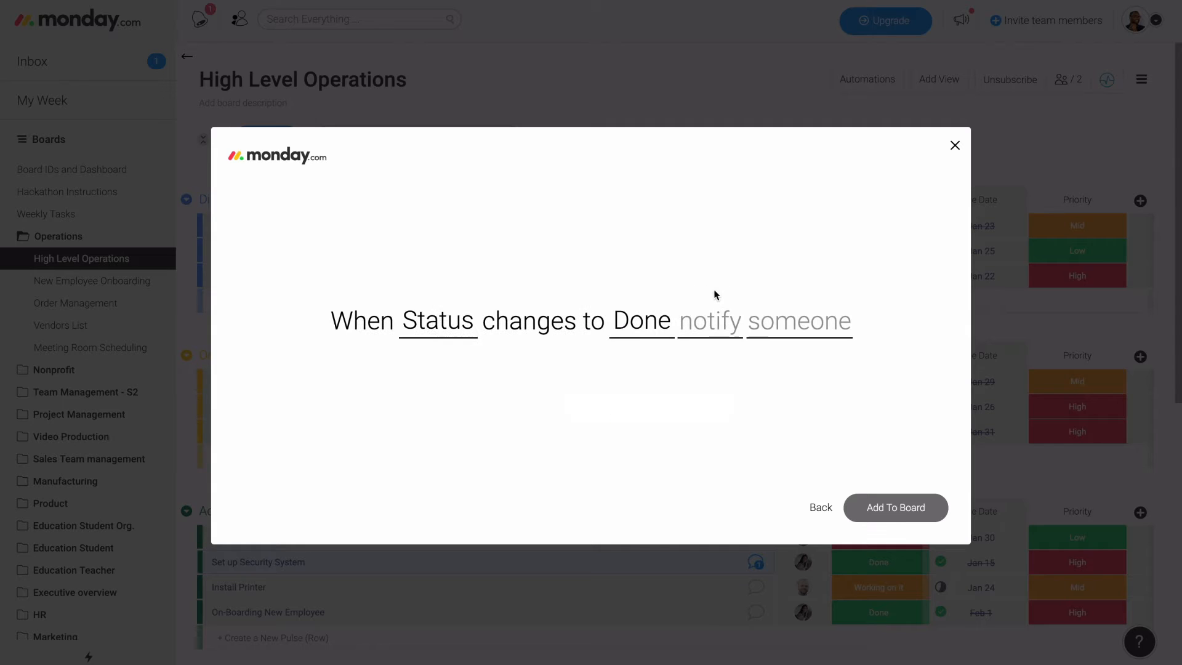
- Set the notification message to the pulse name, "&" and the board name, followed by "You proceed to next steps"
left_click(710, 325)
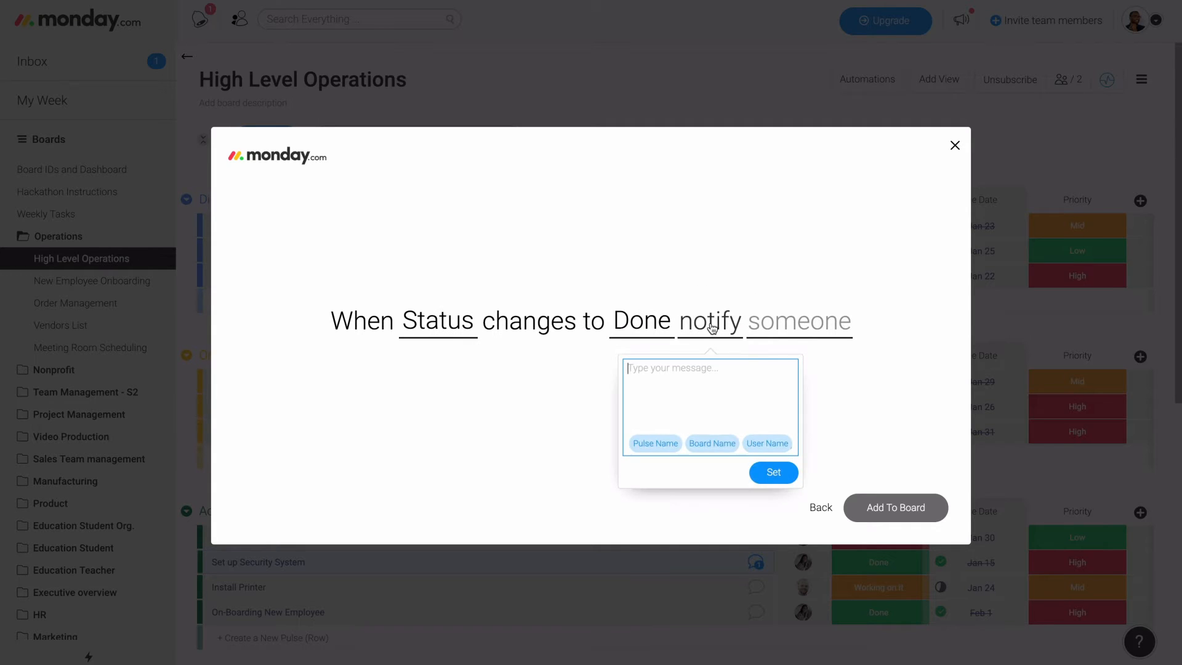
left_click(665, 447)
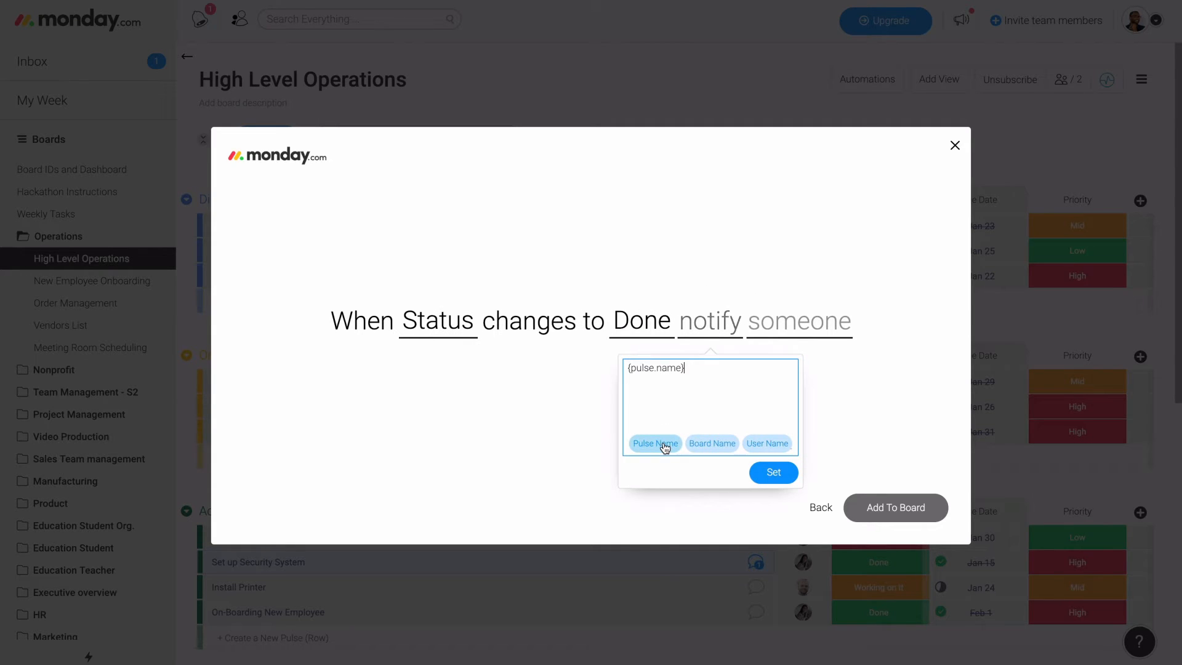
left_click(718, 447)
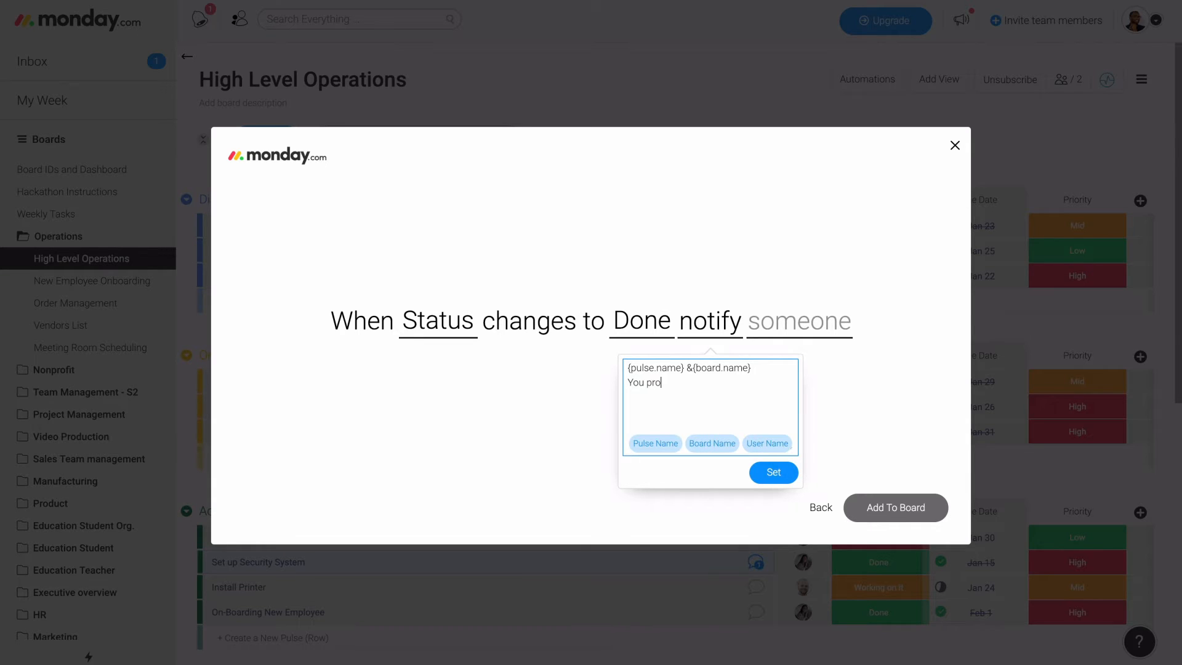
type("You proceed to next steps")
left_click(779, 483)
- Choose yourself as the notification's recipient, add the automation to the board and close the automations overview
left_click(797, 321)
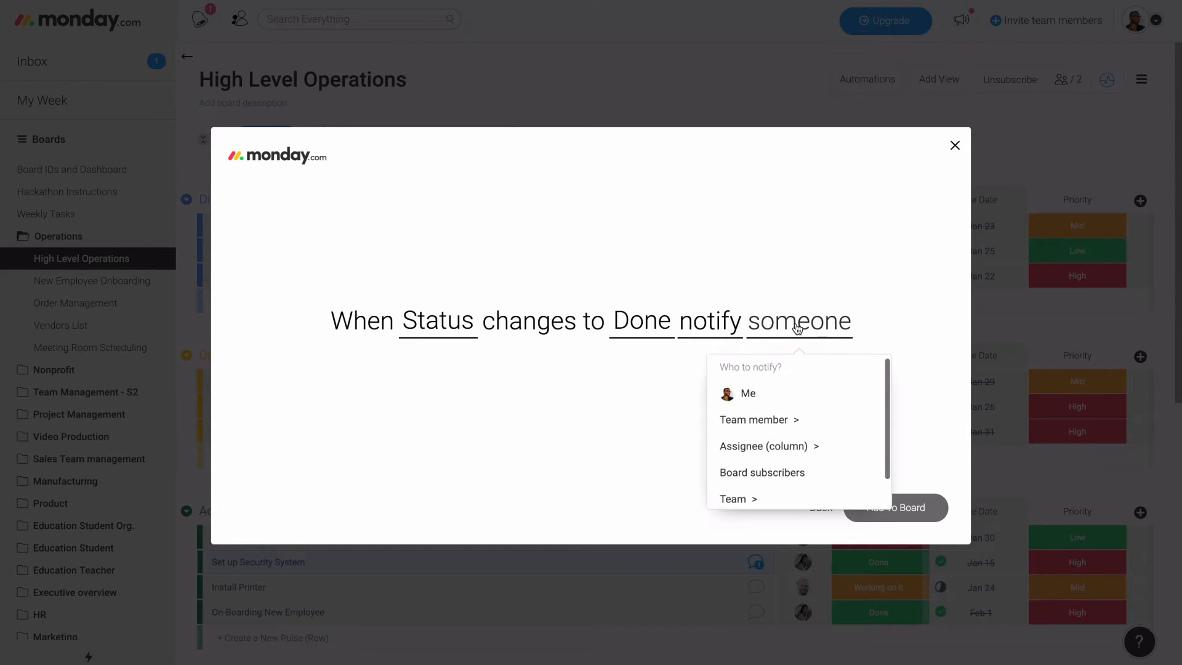
left_click(773, 398)
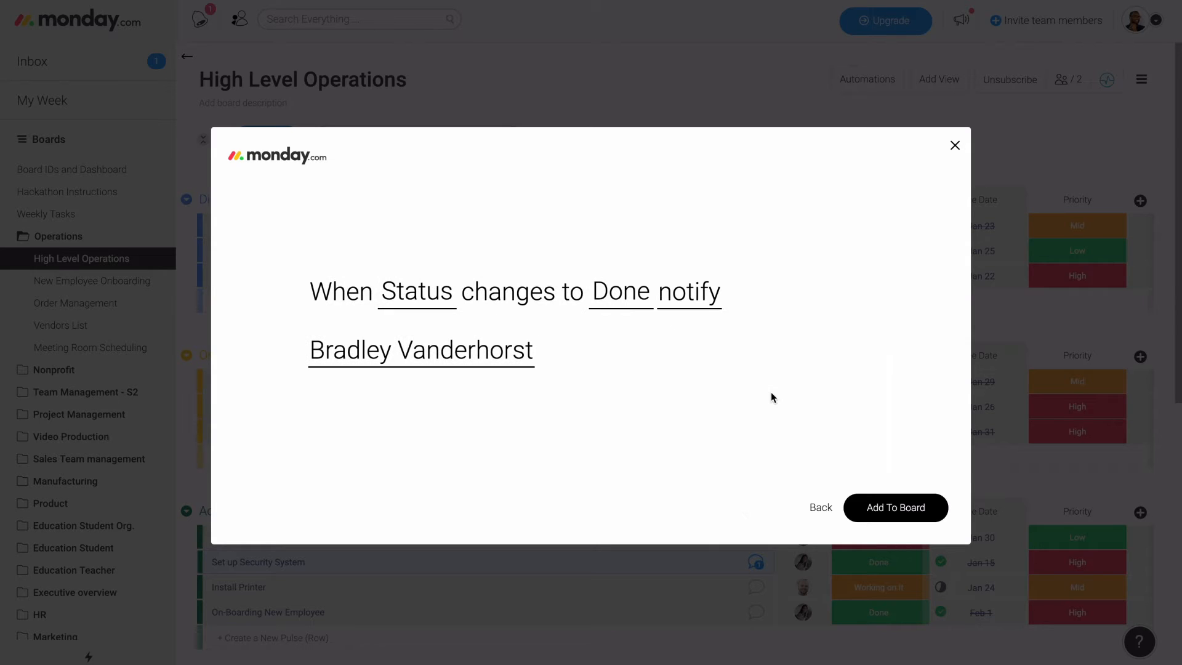
left_click(876, 509)
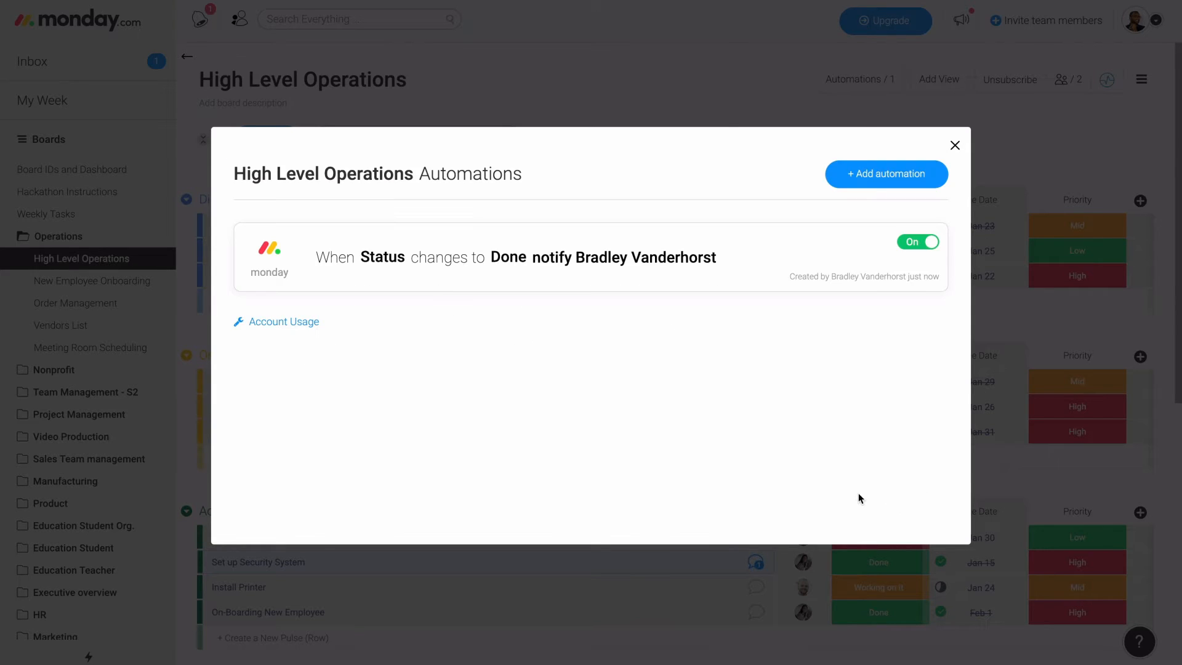
mouse_move(871, 267)
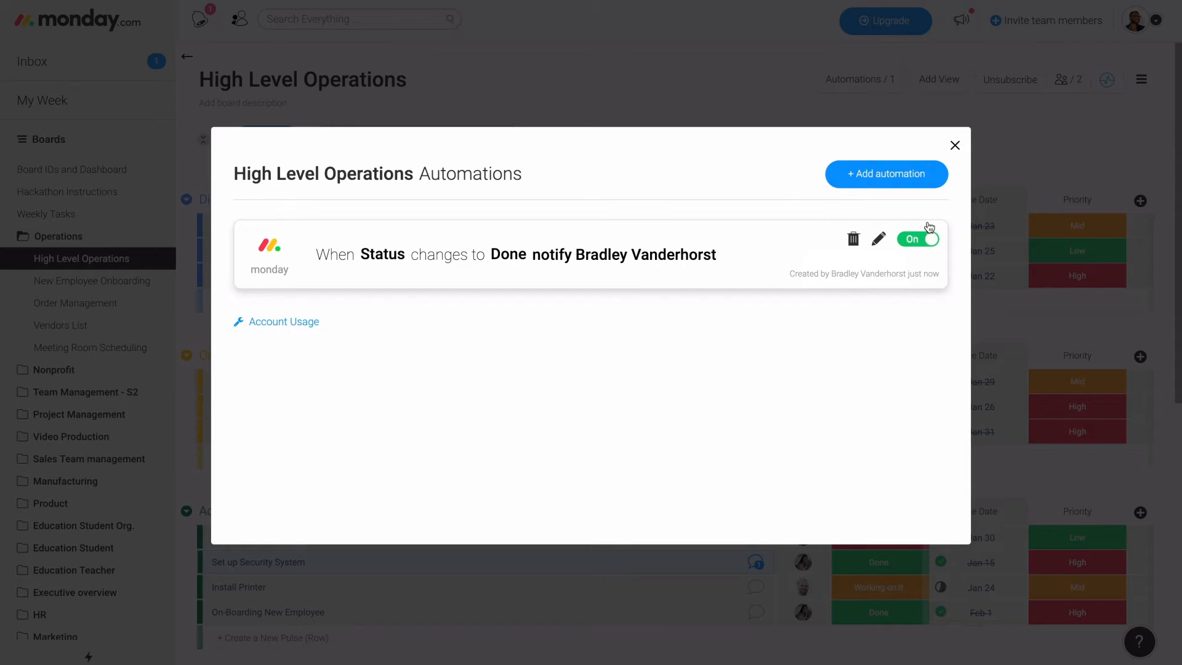
left_click(956, 146)
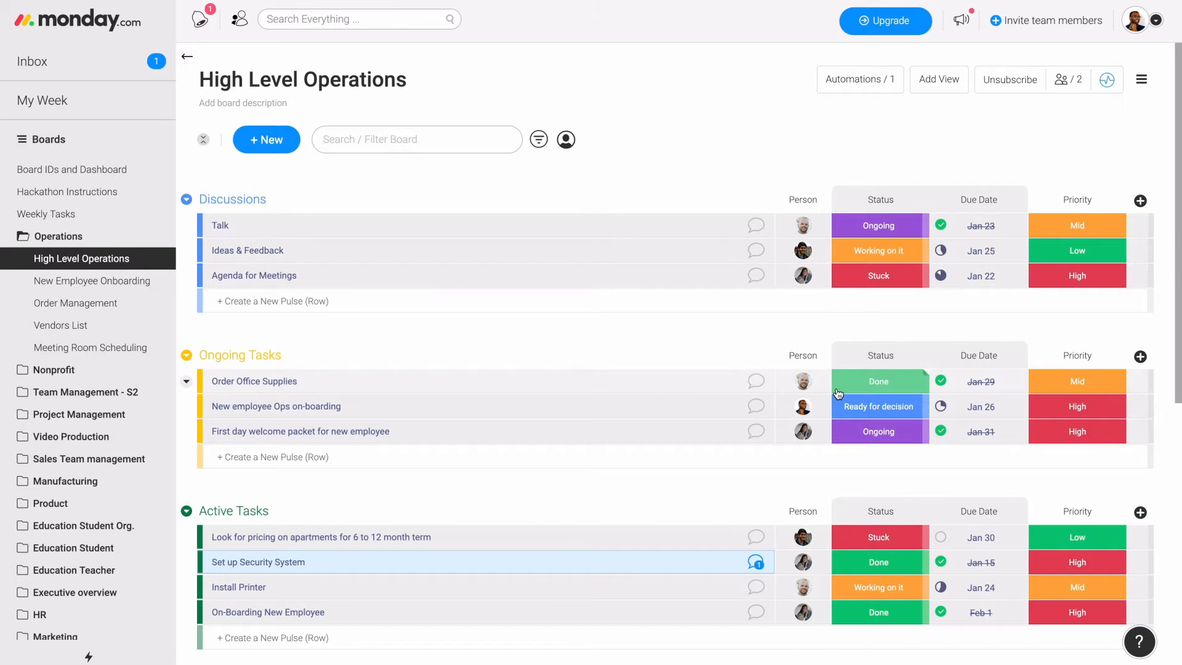
- Set the status of First day welcome packet for new employee in Ongoing Tasks to Done
scroll(879, 414, "down", 1)
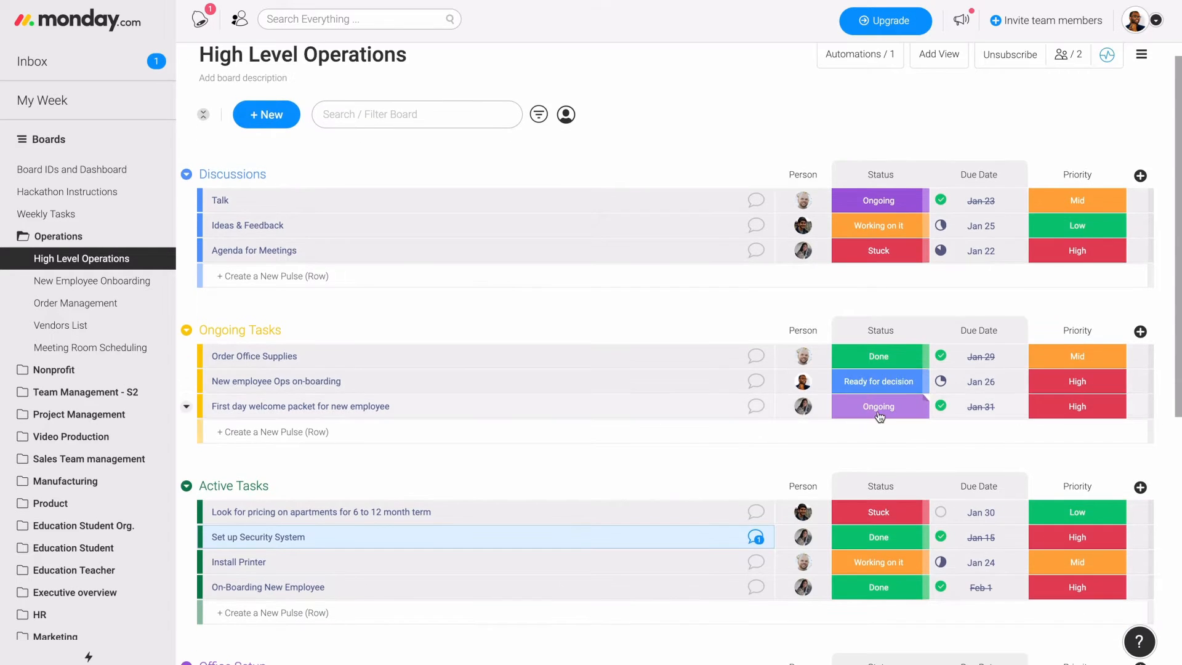
left_click(879, 417)
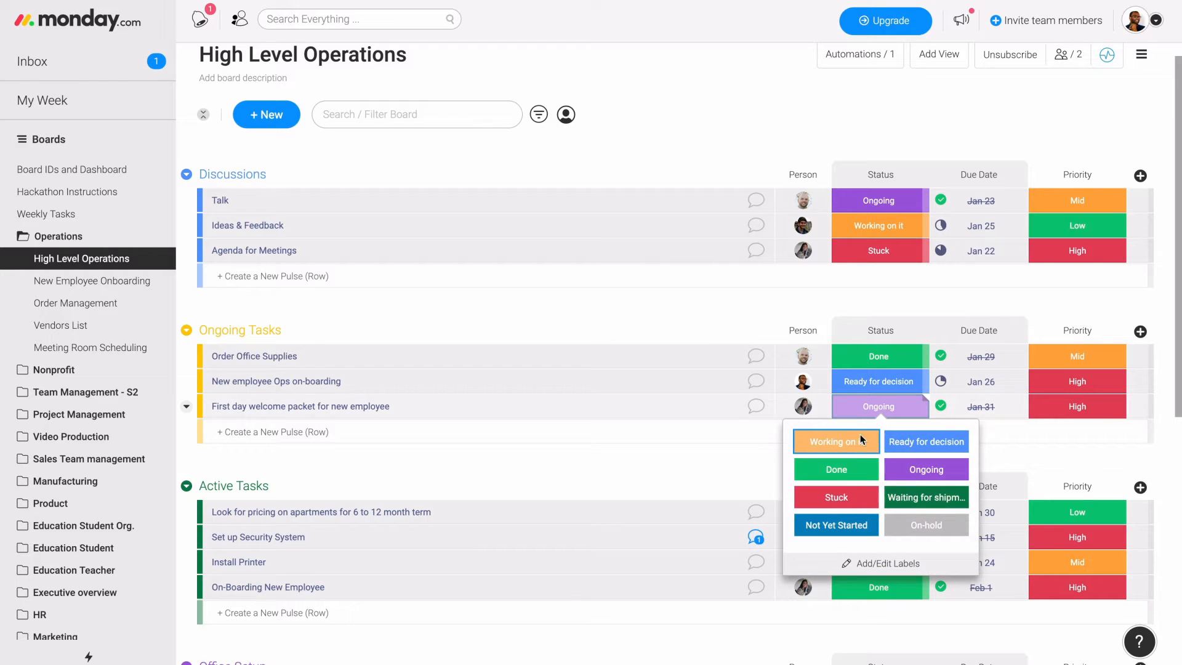
left_click(836, 469)
- Check the notifications for the new automation's message and close the list
scroll(763, 412, "up", 1)
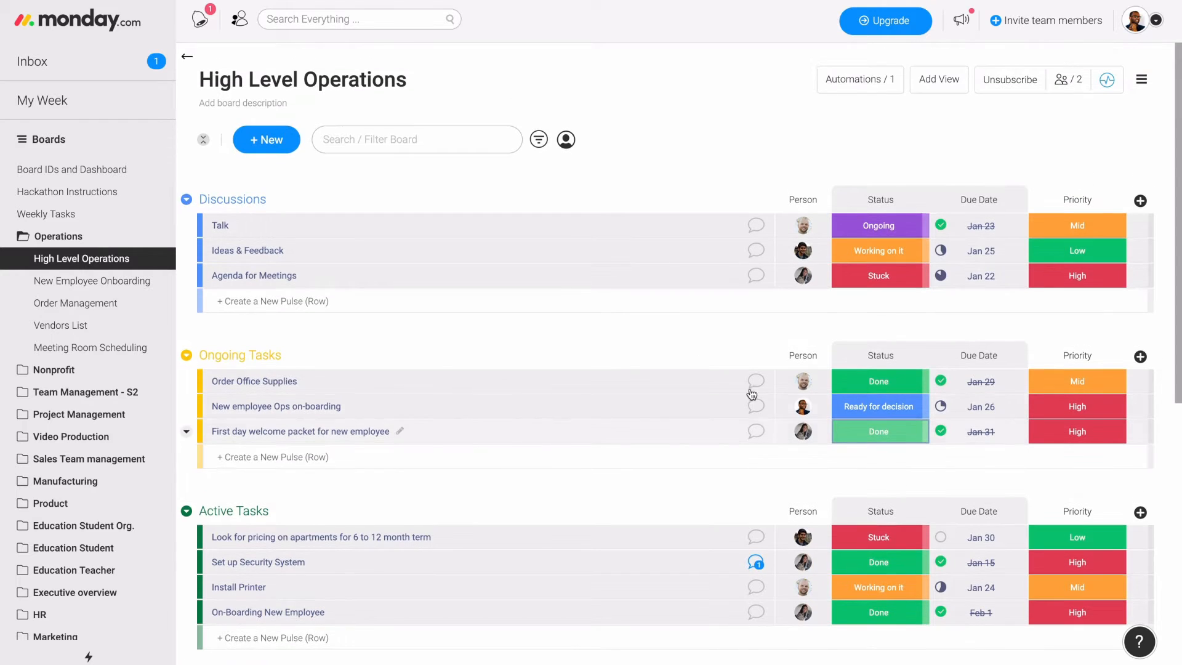
left_click(199, 32)
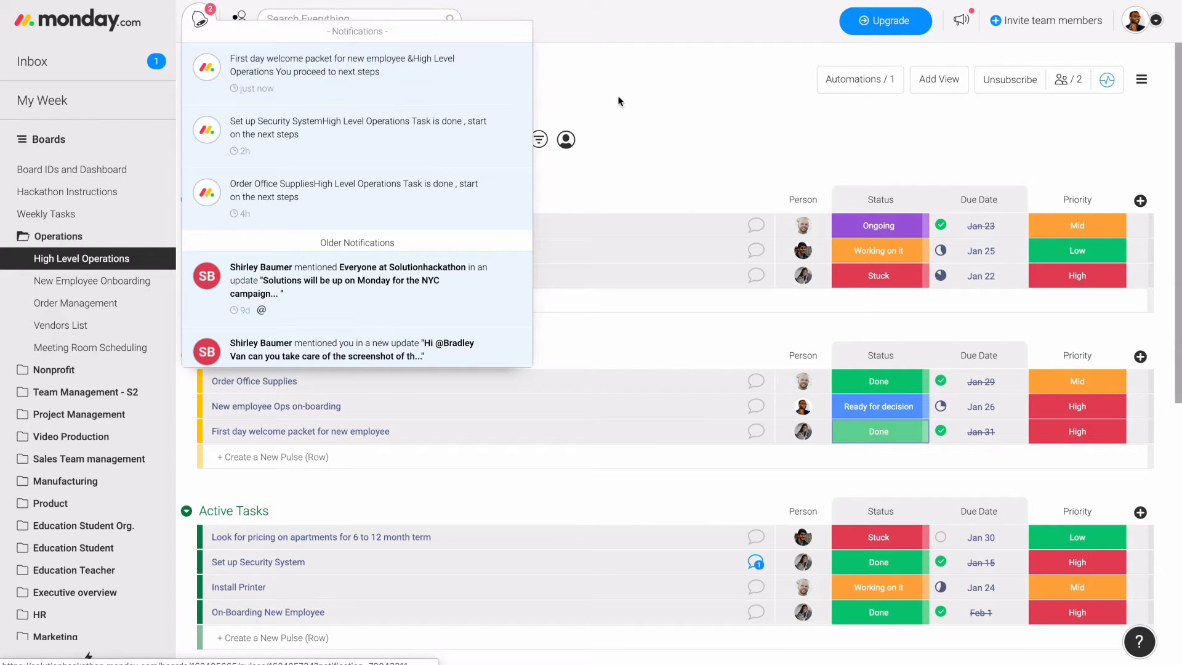
left_click(647, 102)
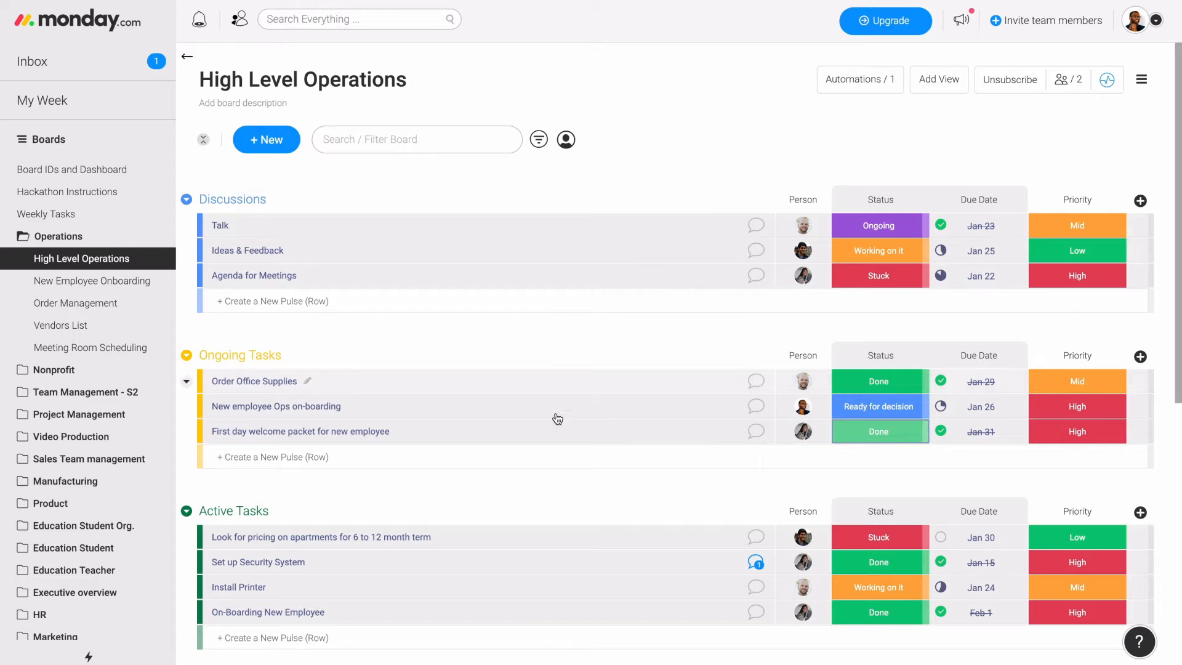
- Start another monday.com automation for the board that moves a pulse to a group when a status changes
scroll(592, 392, "down", 1)
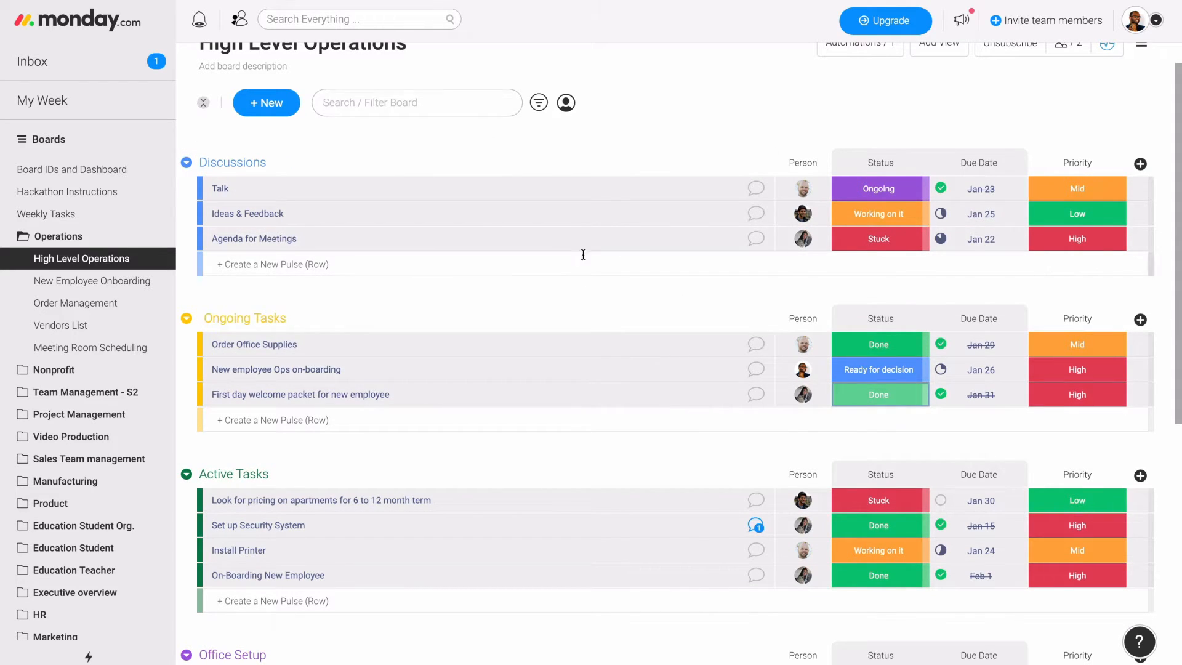
scroll(567, 505, "down", 1)
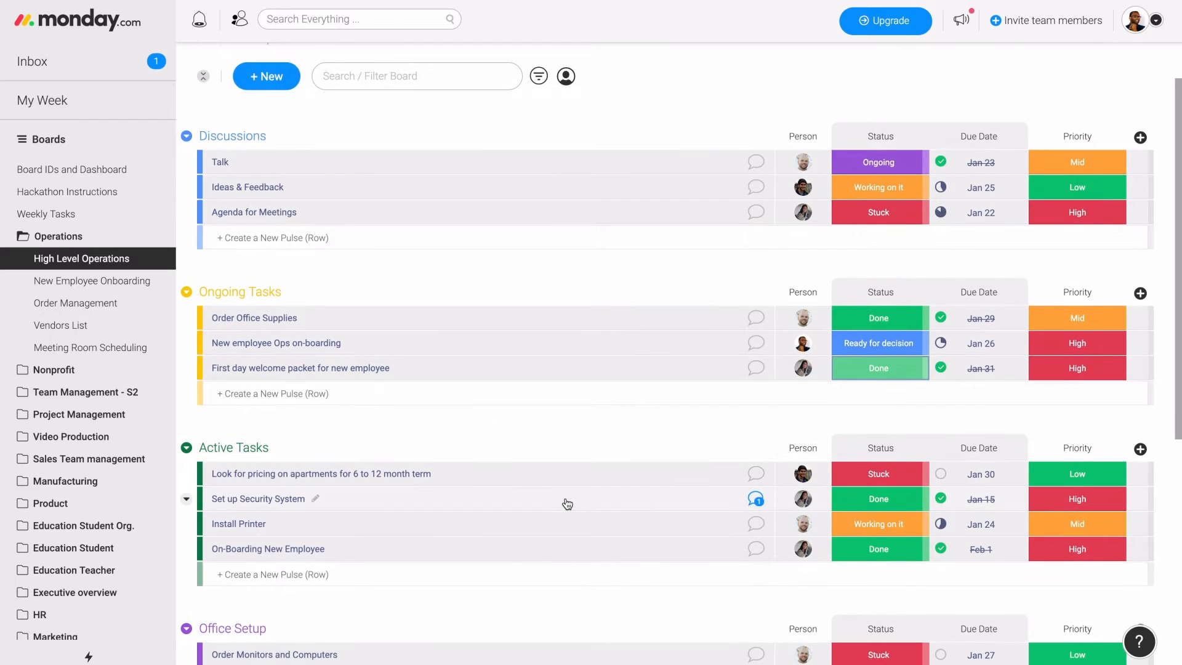
scroll(566, 404, "down", 1)
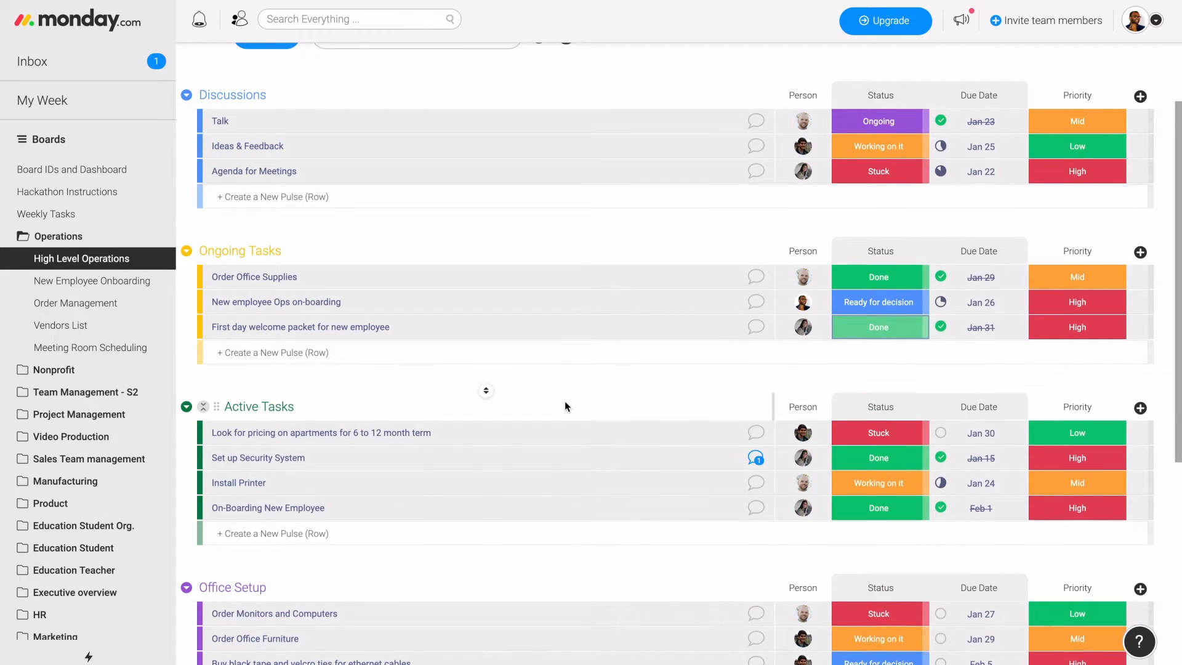
scroll(565, 406, "down", 5)
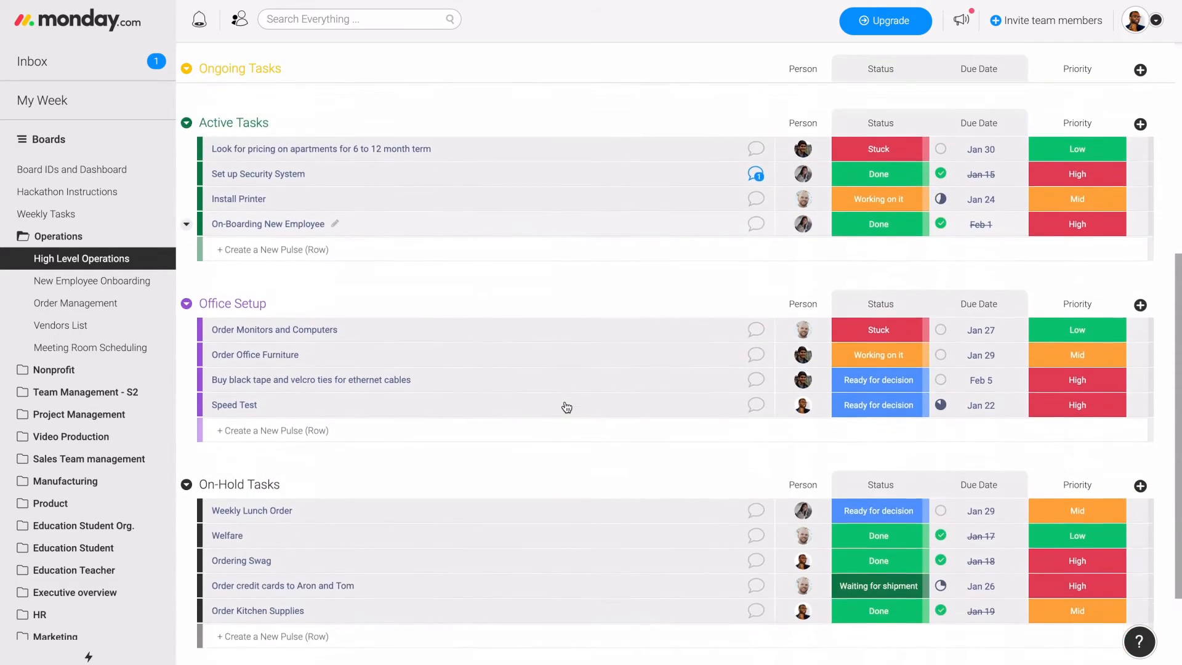
scroll(529, 545, "up", 7)
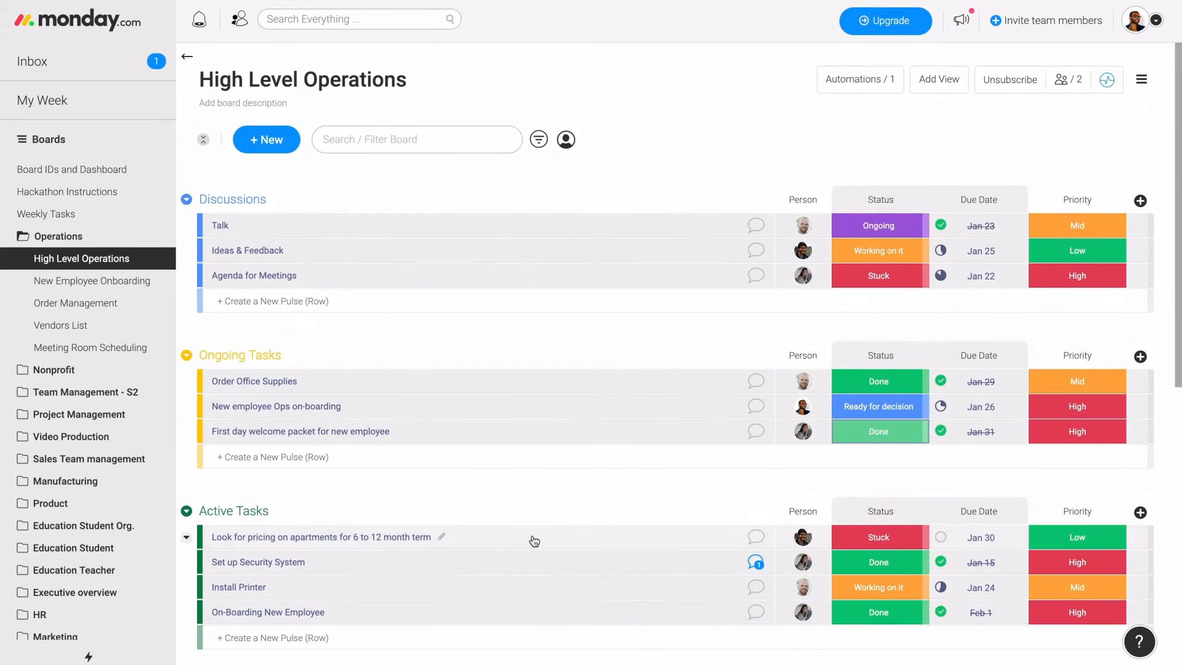
left_click(862, 81)
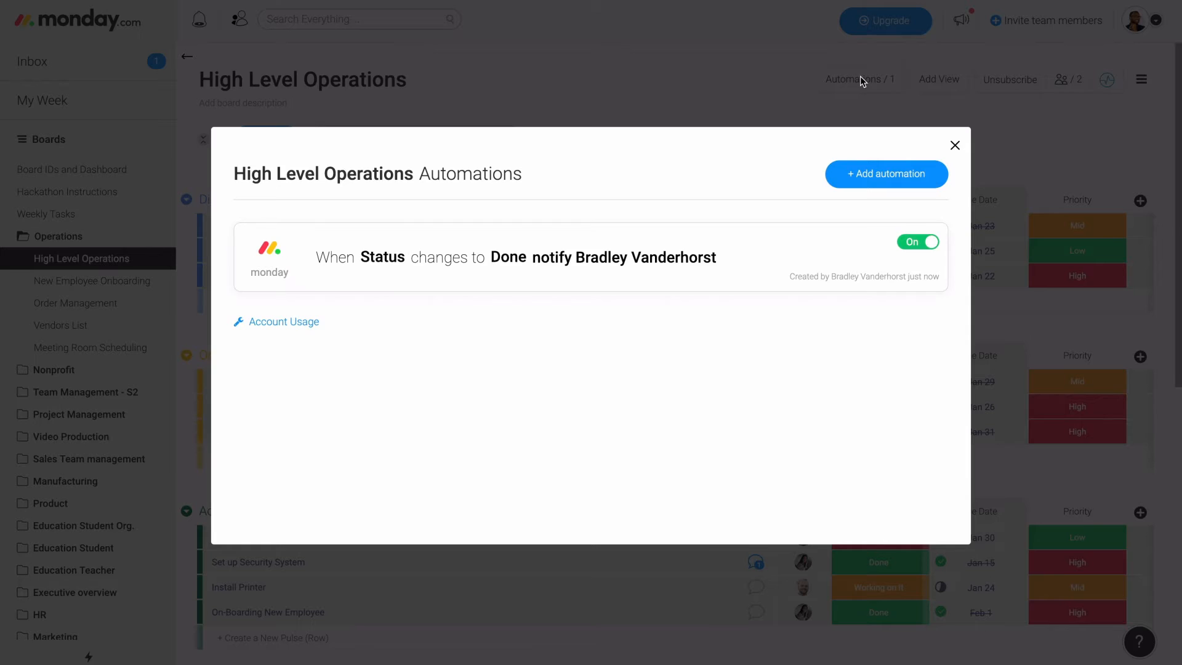
left_click(870, 179)
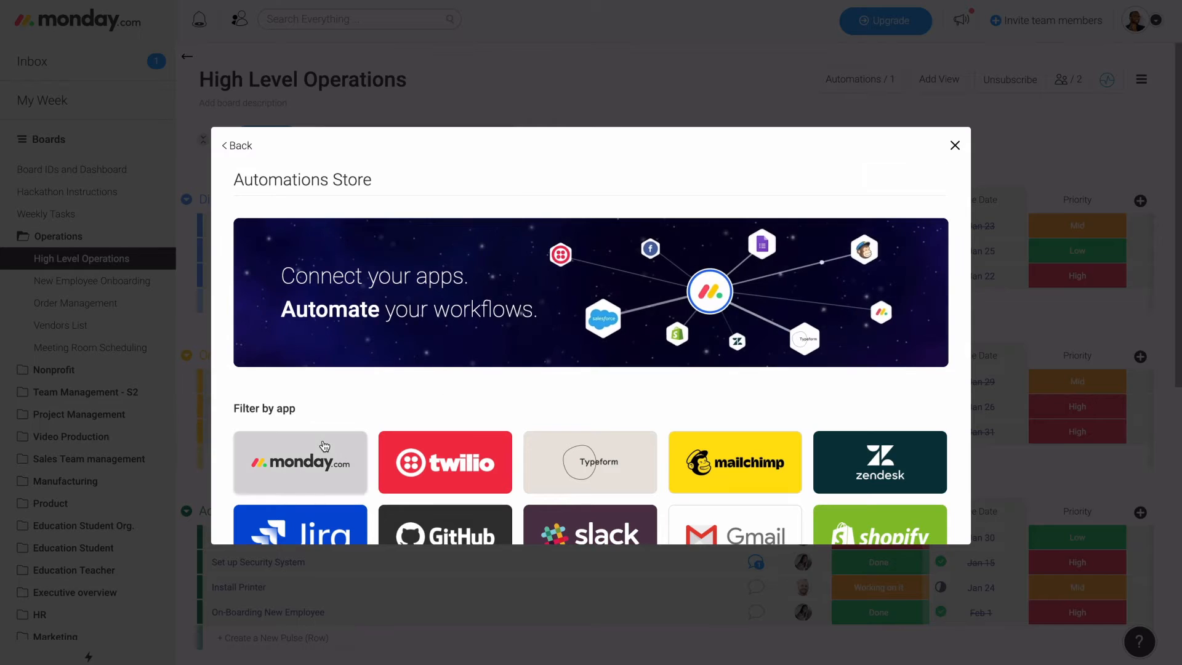
left_click(305, 463)
scroll(481, 373, "down", 4)
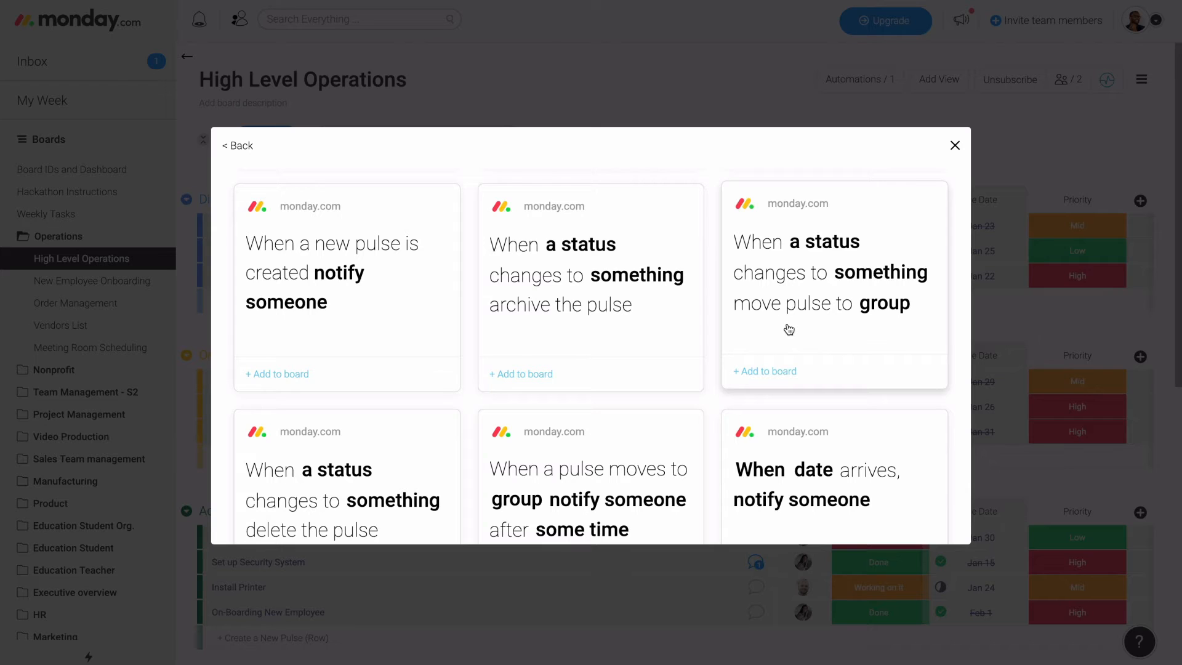
left_click(789, 330)
- Set the move automation's trigger to the Status column changing to On-hold
left_click(409, 290)
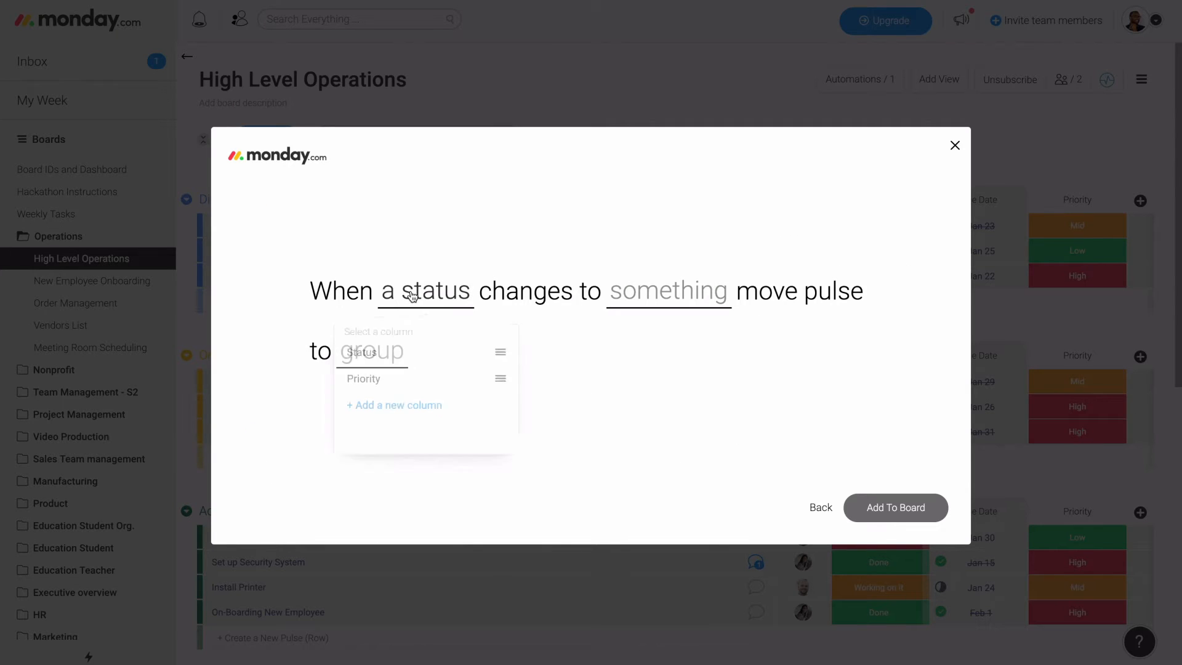
left_click(384, 361)
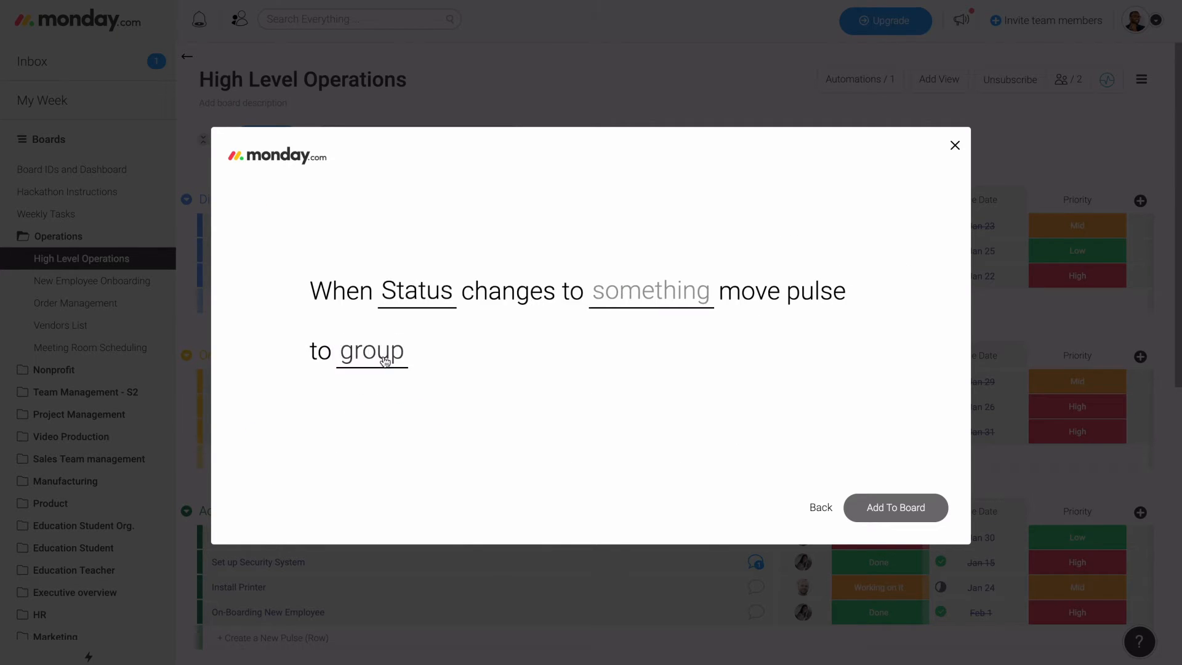
left_click(644, 291)
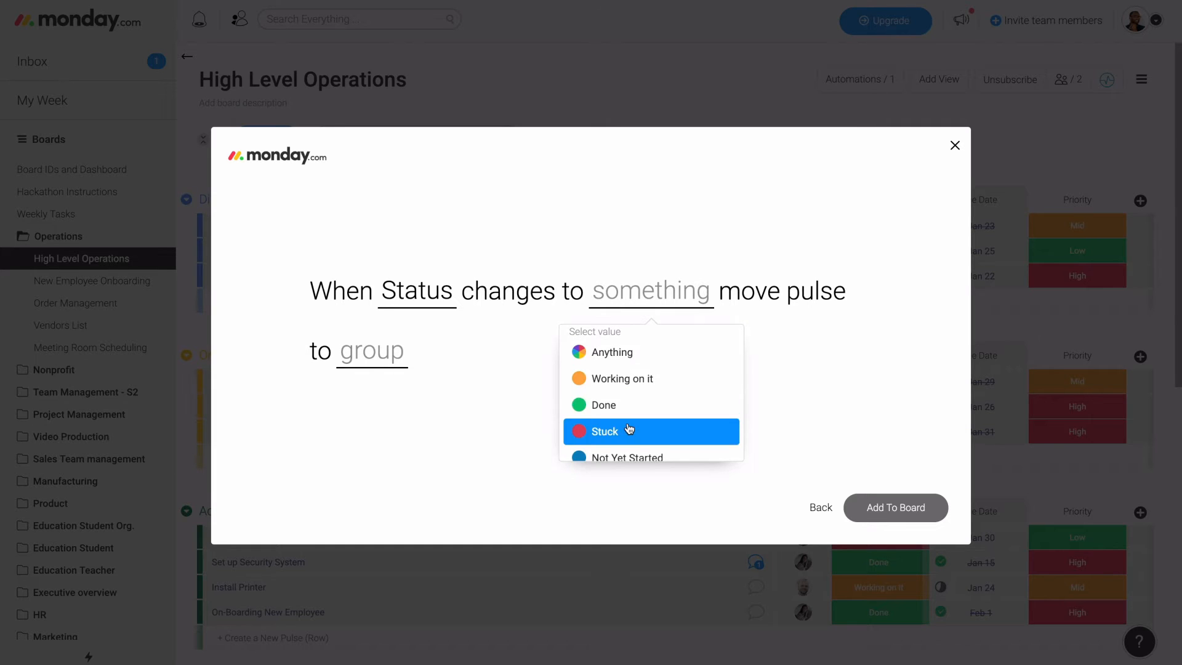
scroll(629, 429, "down", 3)
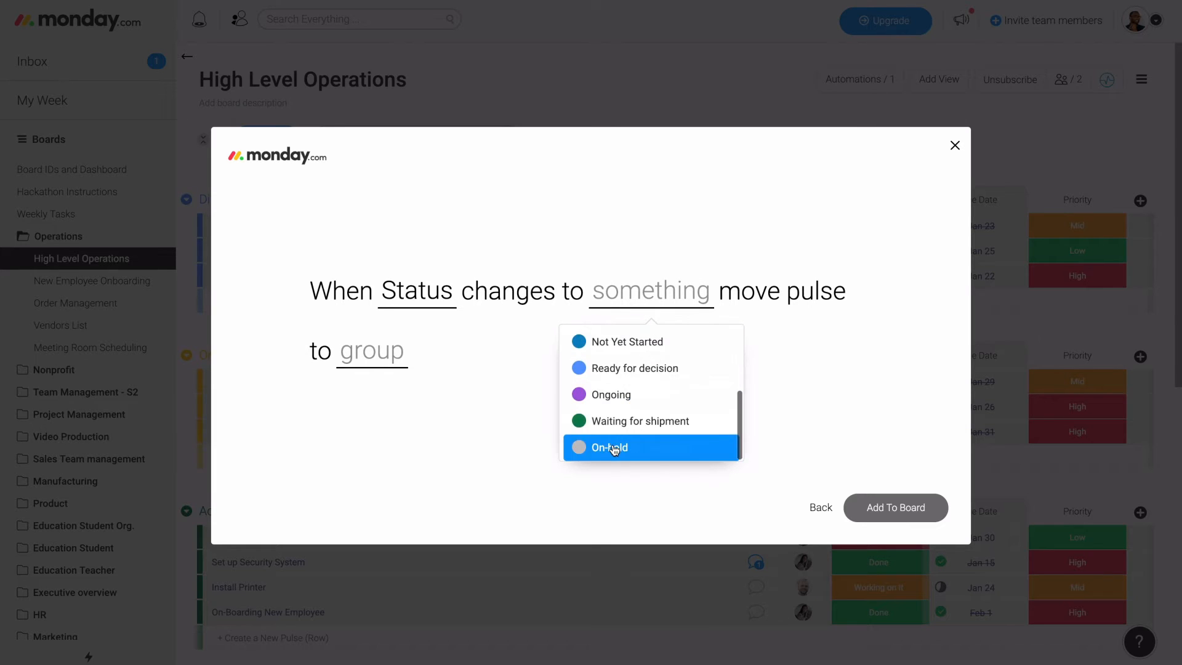
left_click(615, 447)
- Choose On-Hold Tasks as the destination group, add the automation to the board and close the automations overview
left_click(332, 353)
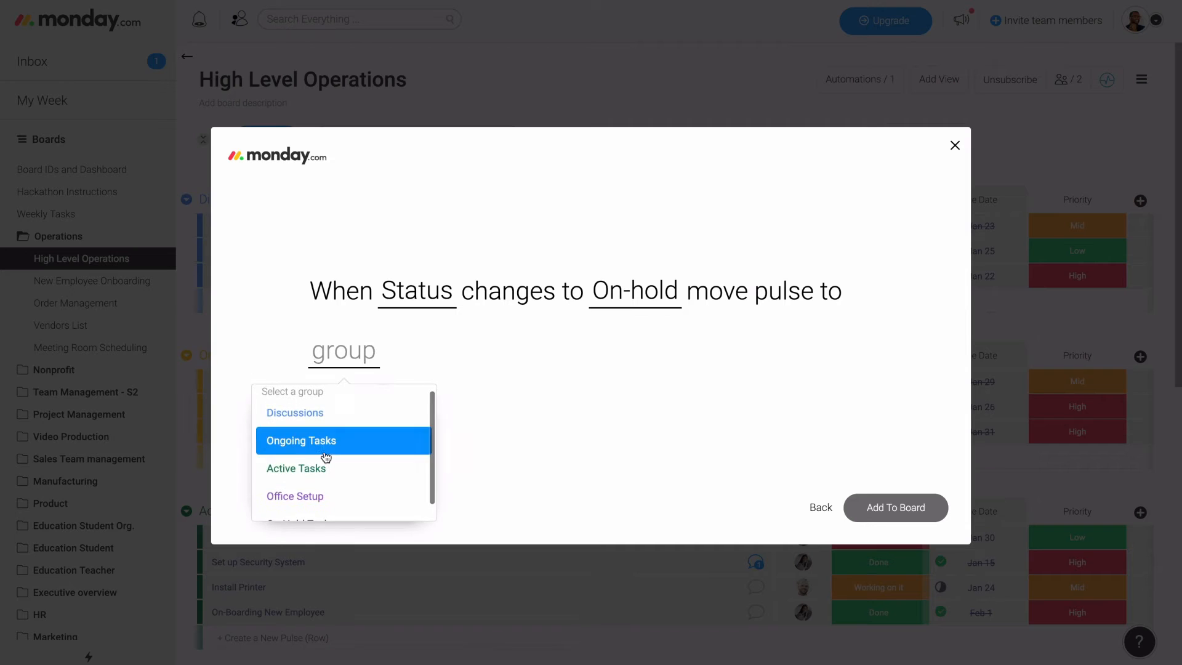
scroll(324, 451, "down", 1)
left_click(312, 510)
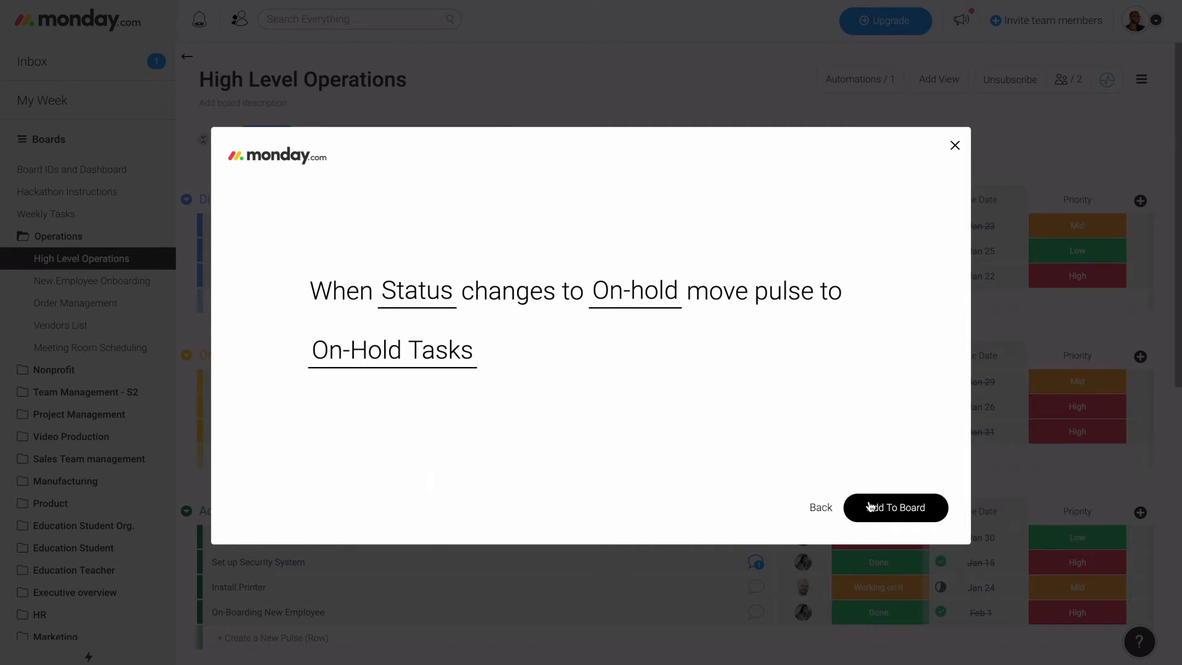
left_click(868, 507)
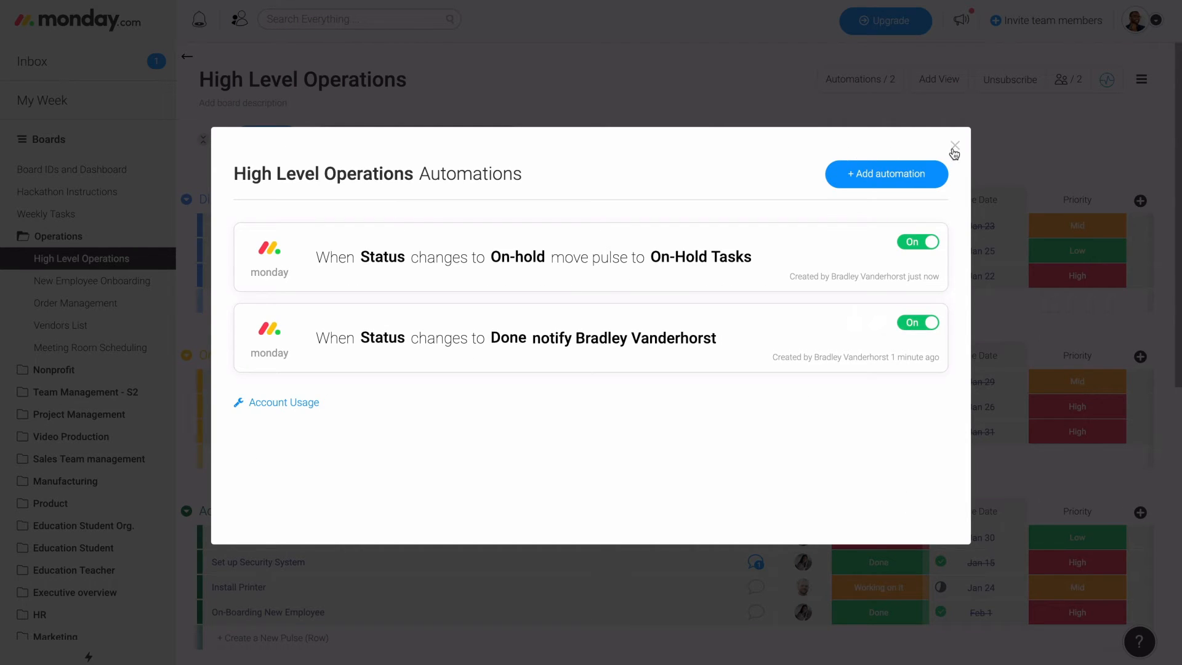
left_click(955, 148)
scroll(727, 449, "down", 1)
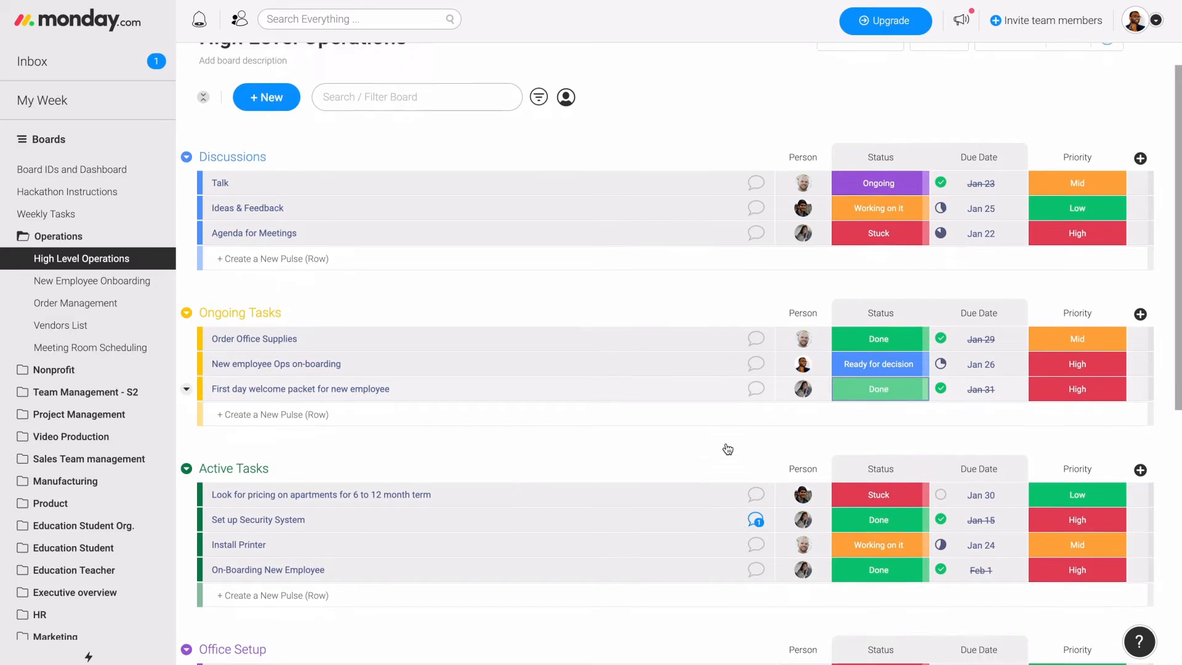
- Set the Set up Security System task's status to On-hold and check the On-Hold Tasks group for it
scroll(728, 449, "down", 1)
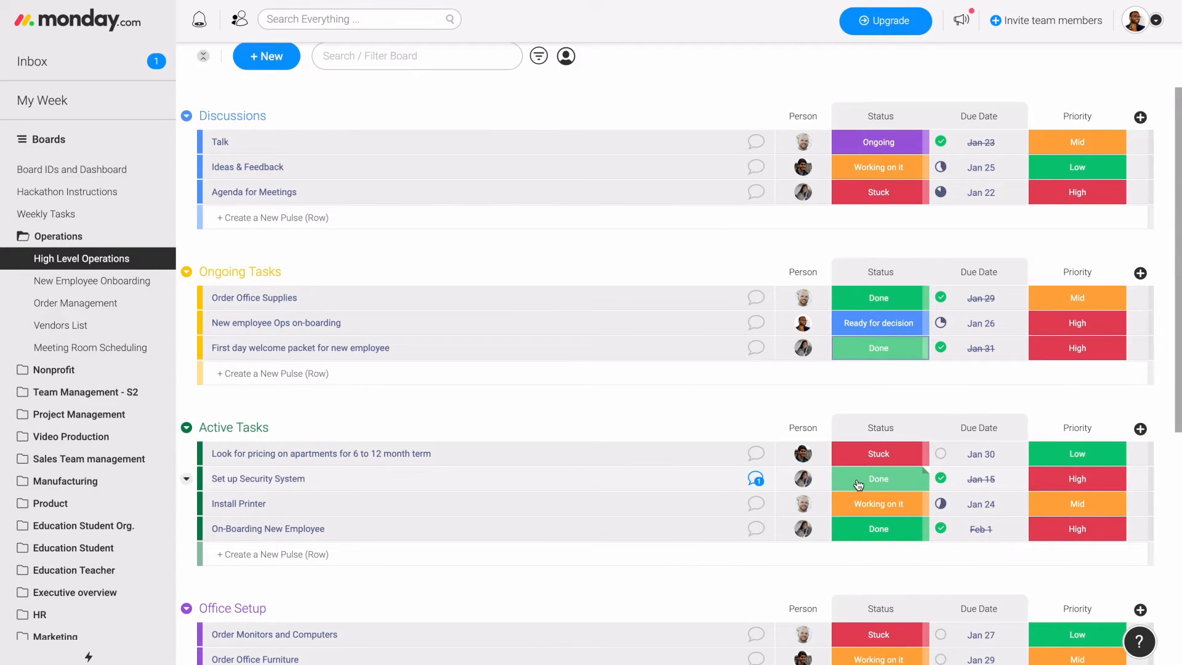
left_click(859, 485)
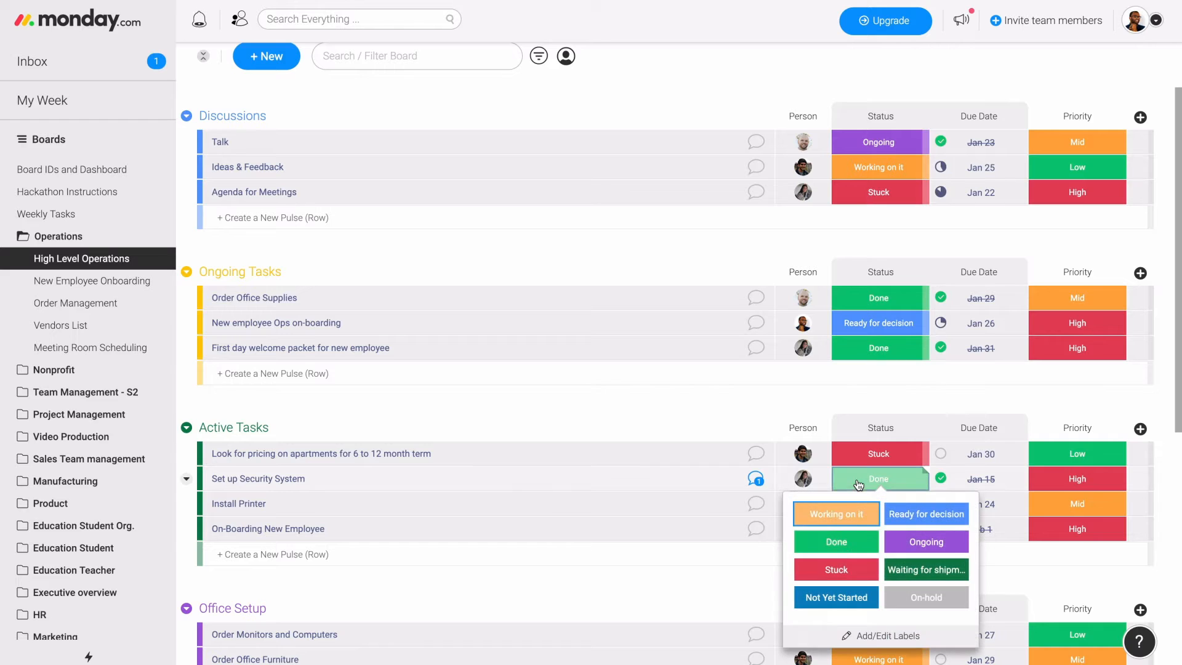
left_click(913, 599)
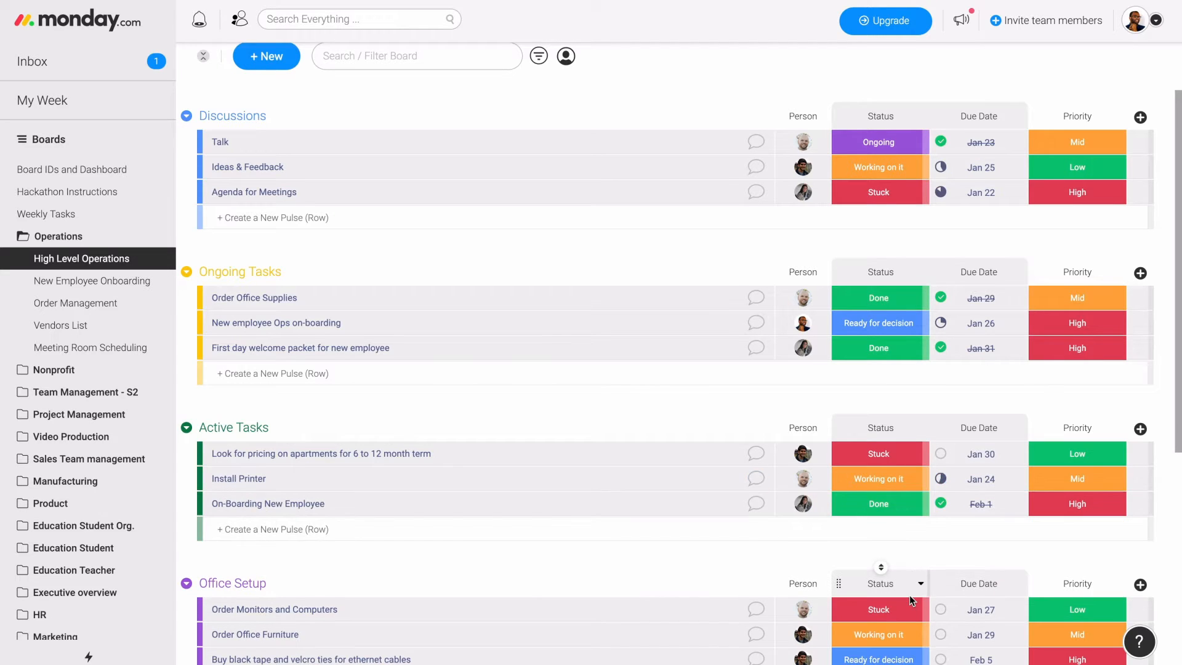
scroll(910, 596, "down", 8)
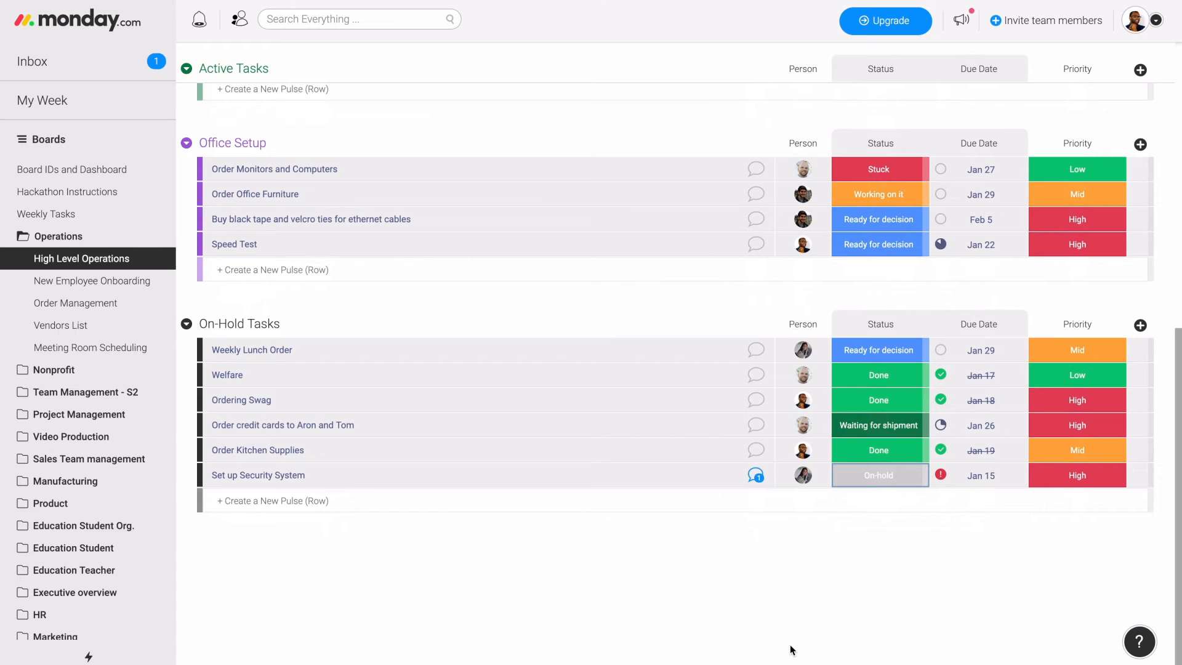
- Start a Gmail automation that sends an email when a status changes, using the already connected Gmail account
scroll(790, 645, "up", 10)
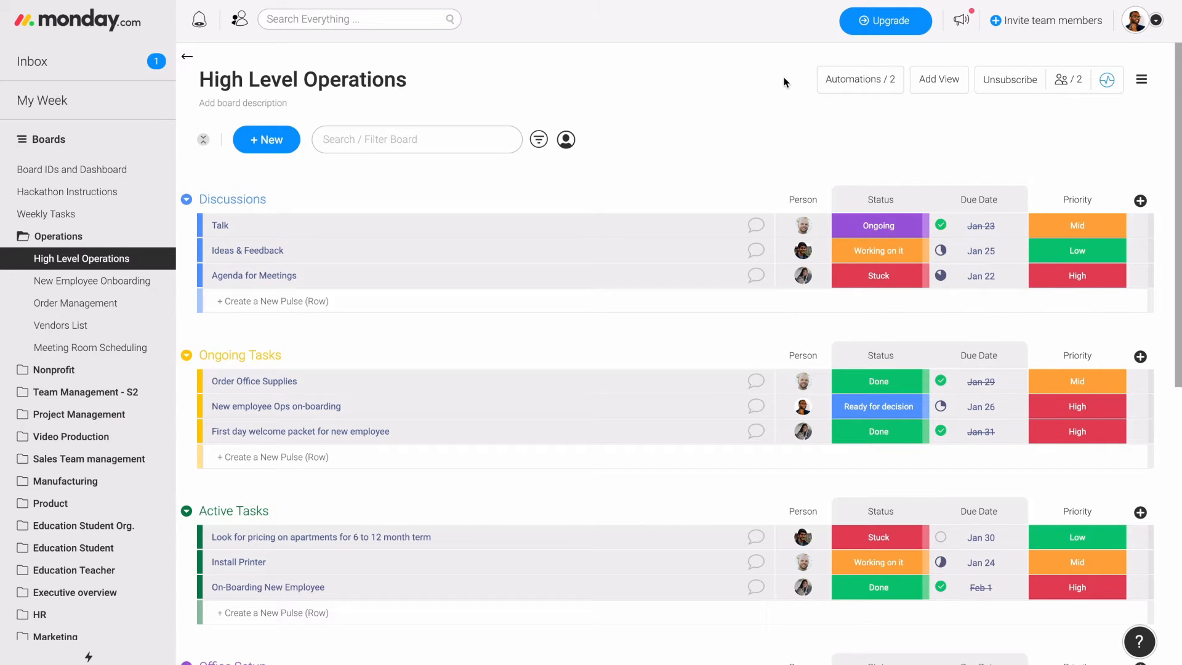
left_click(862, 80)
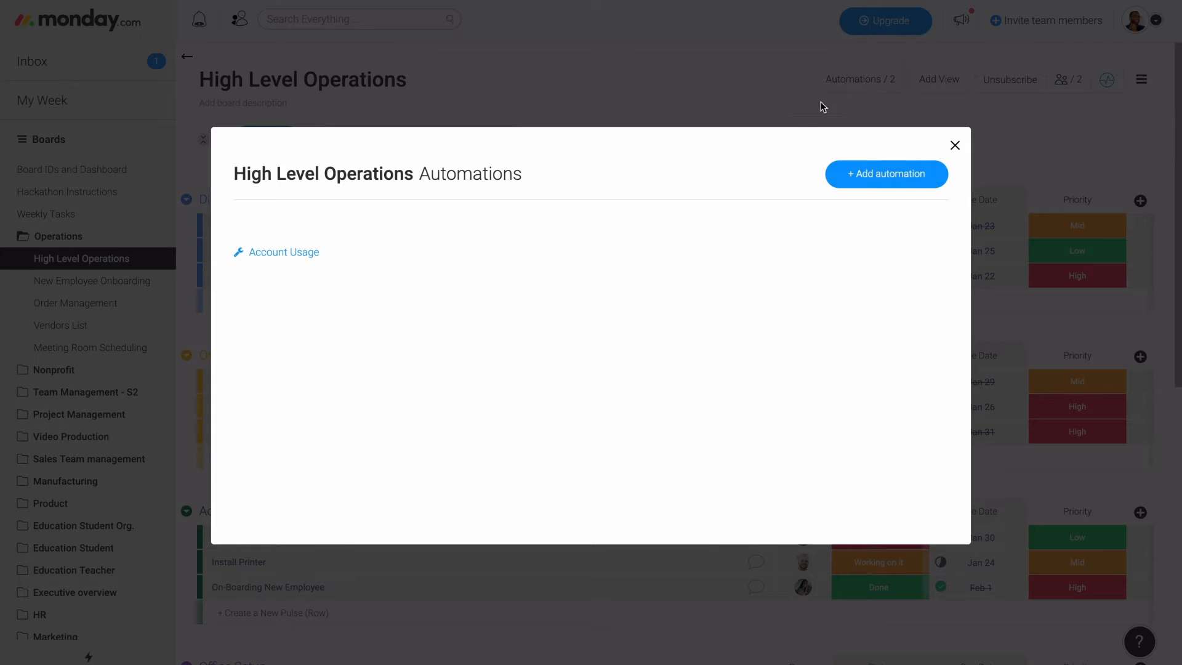
left_click(871, 176)
scroll(659, 368, "down", 3)
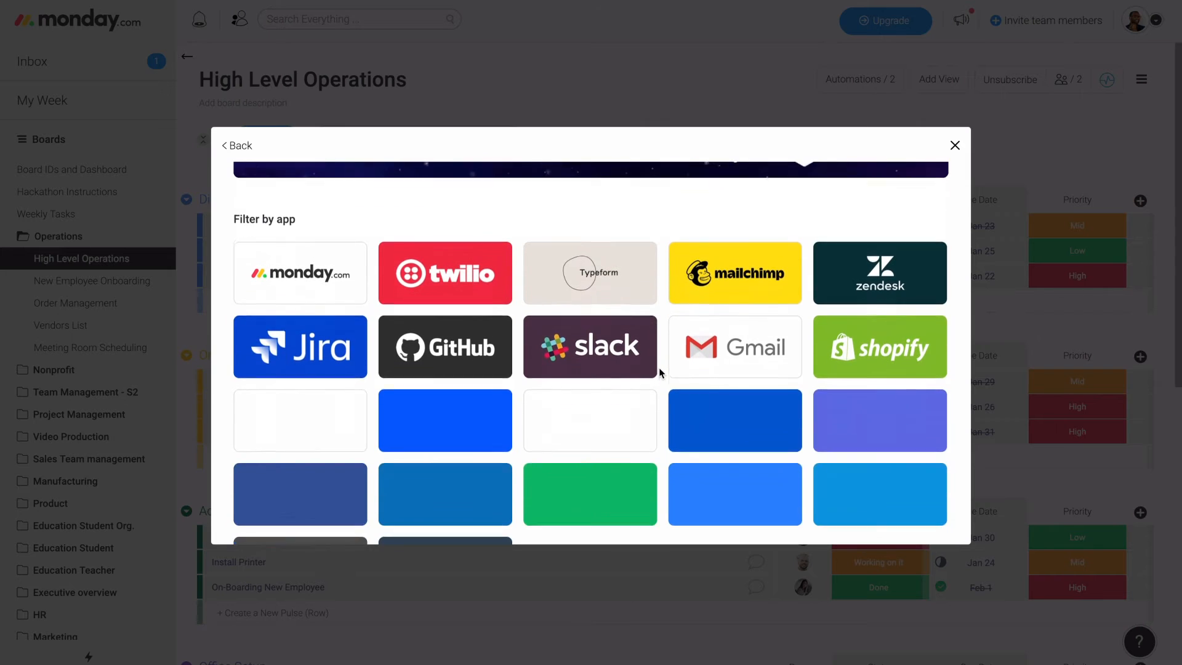
left_click(745, 360)
scroll(745, 360, "down", 2)
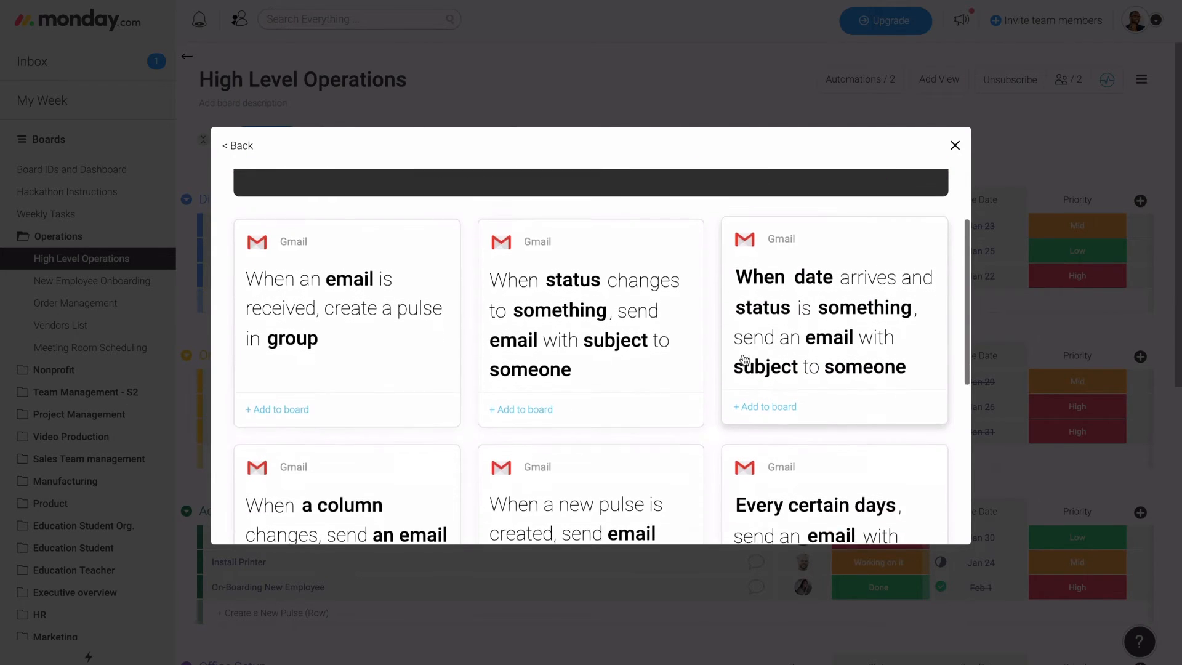
scroll(745, 360, "down", 1)
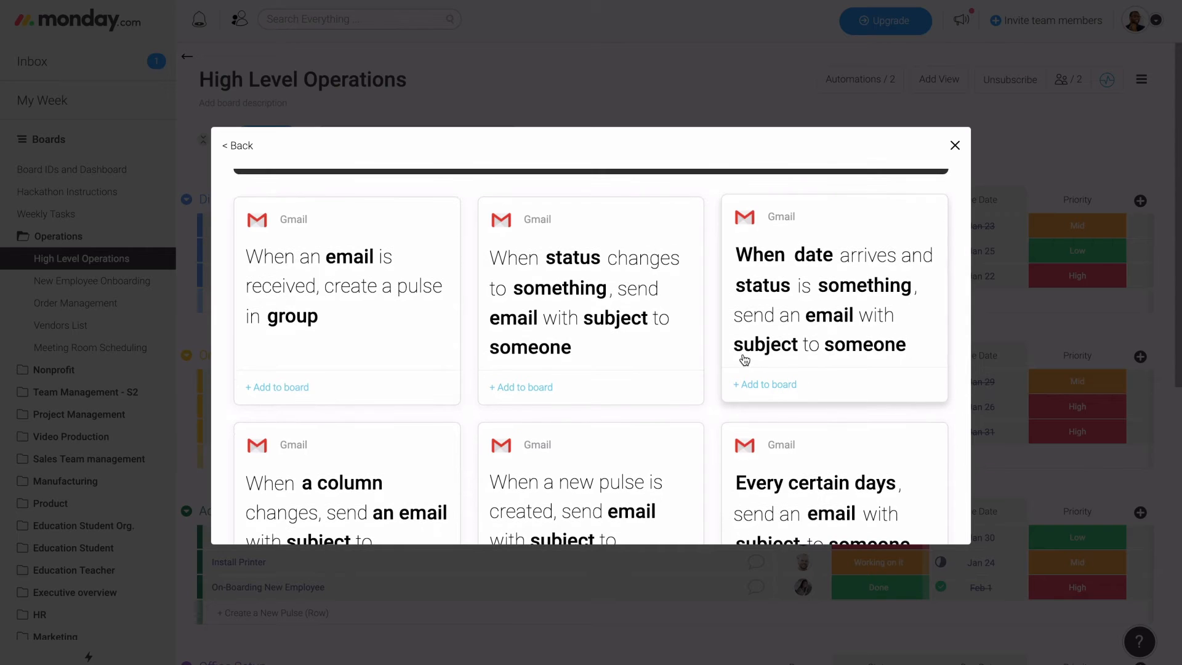
left_click(616, 344)
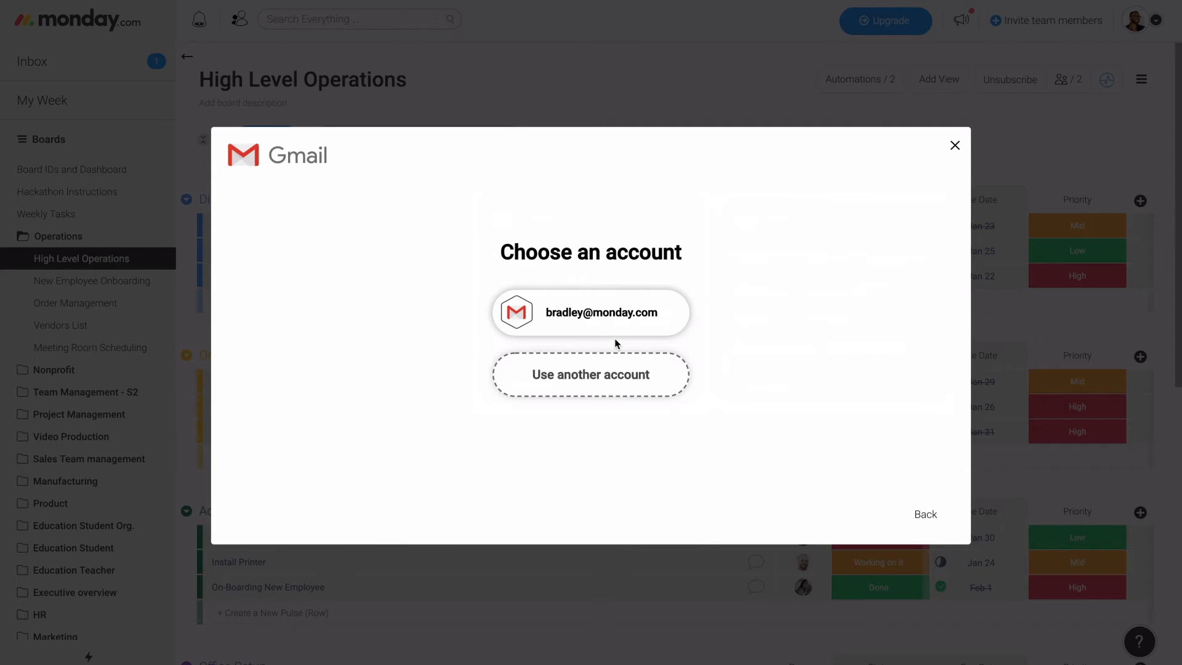
left_click(610, 309)
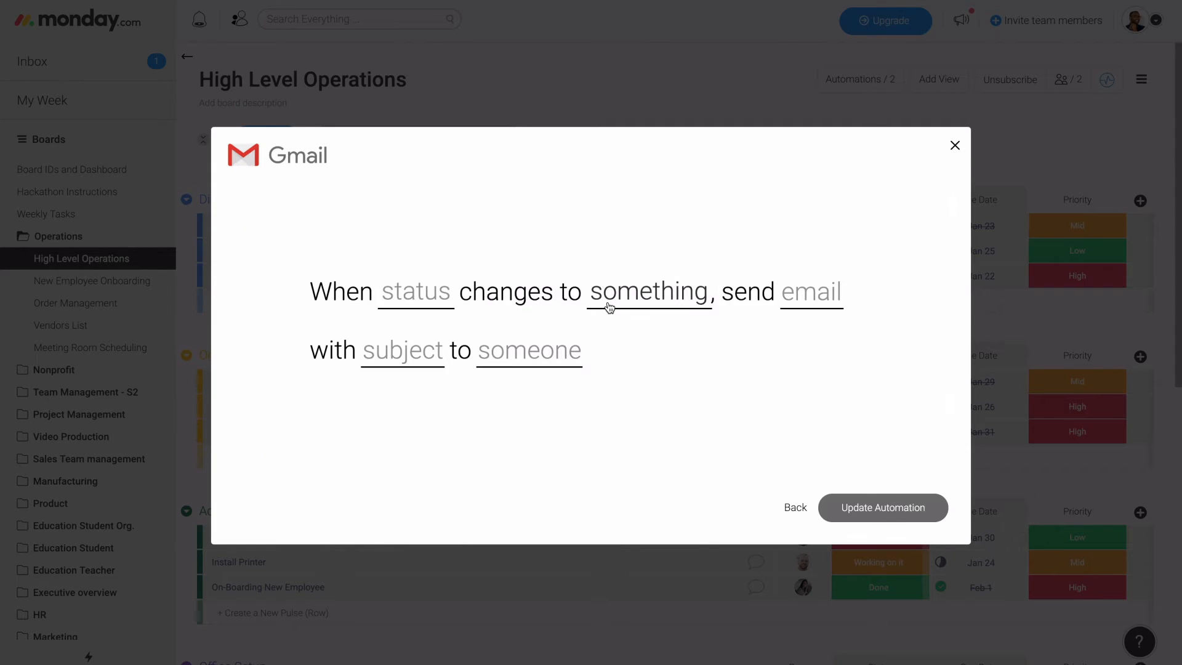
- Set the Gmail automation's trigger to the Status column changing to Stuck
left_click(417, 296)
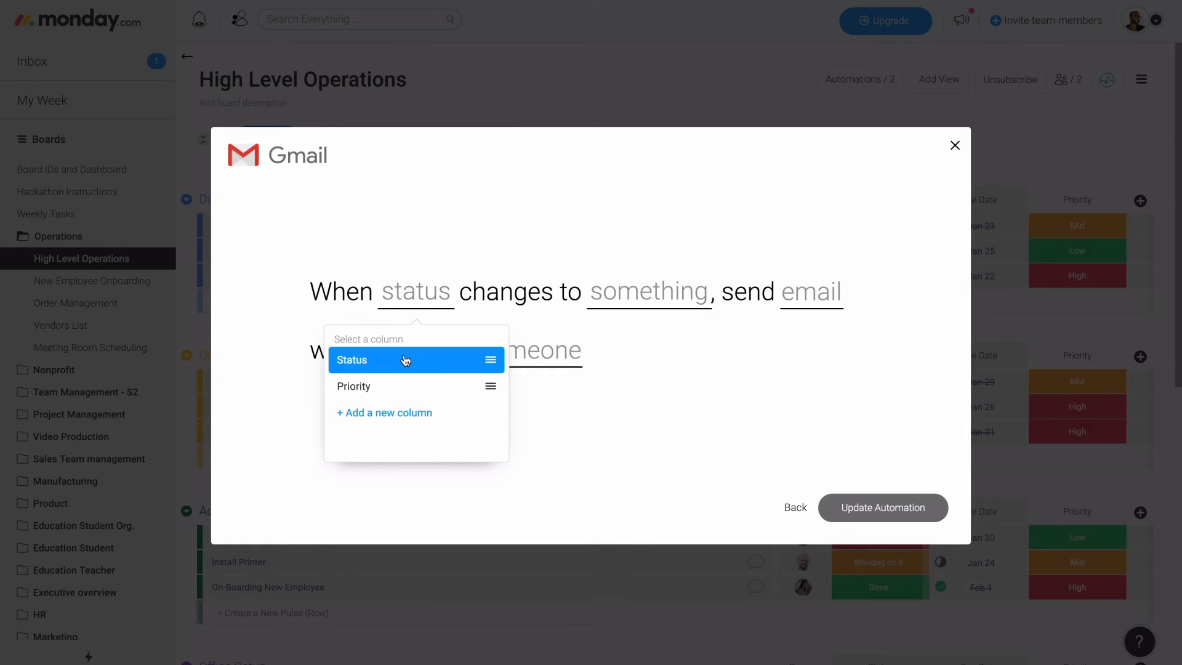
left_click(405, 360)
left_click(620, 306)
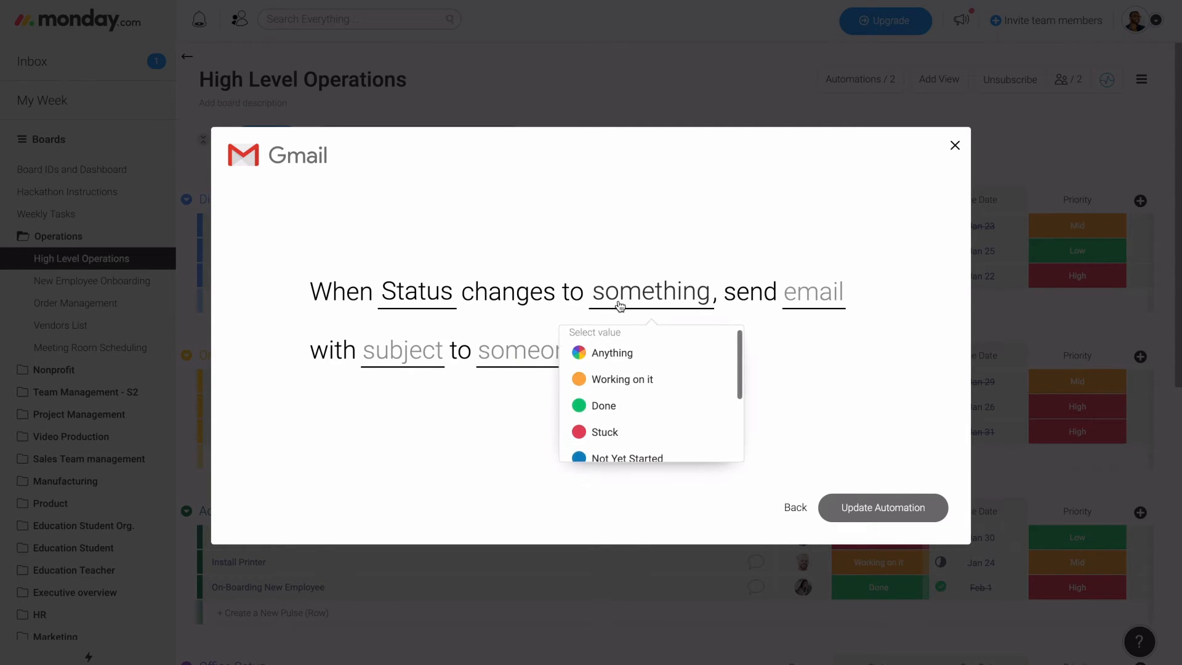
left_click(632, 435)
- Compose the email body from the pulse name, board name and user name placeholders, followed by "Please help me!" below a blank line
left_click(747, 295)
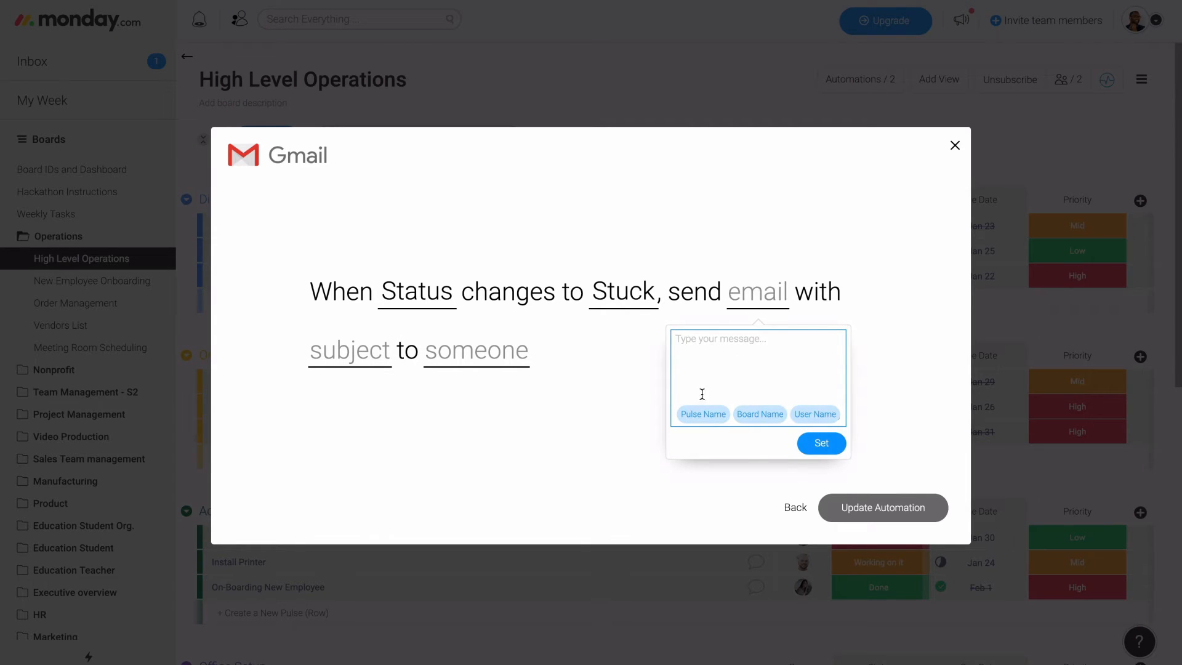
left_click(700, 414)
left_click(762, 414)
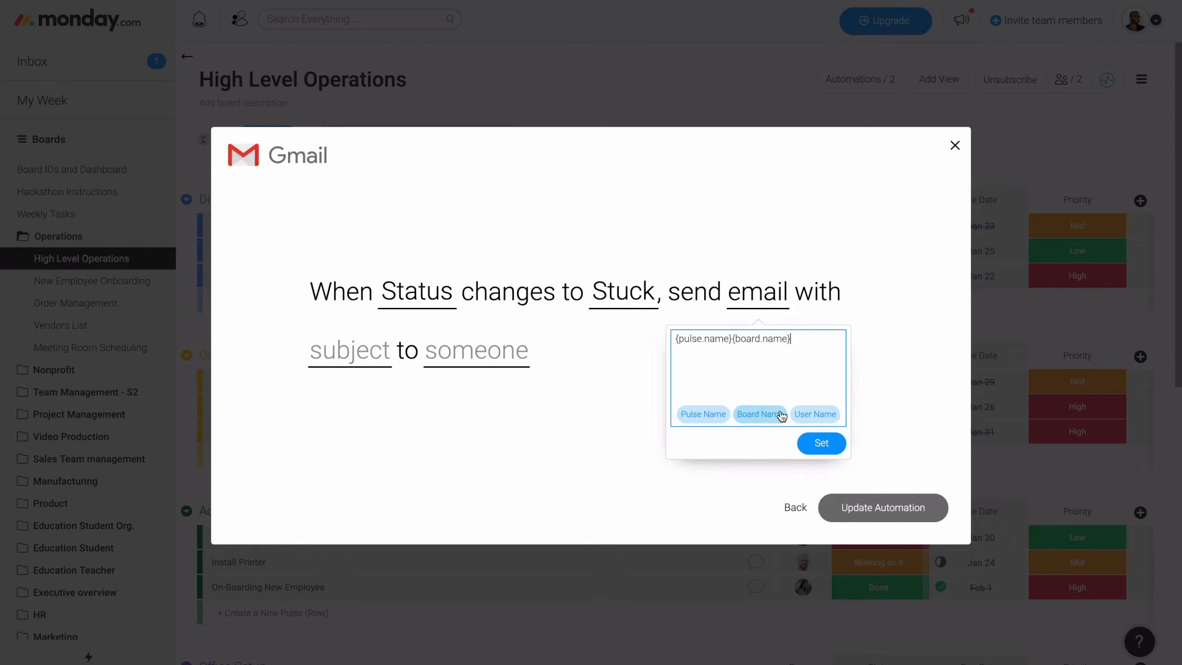
left_click(800, 415)
key("Return")
key("Return")
type("Plea")
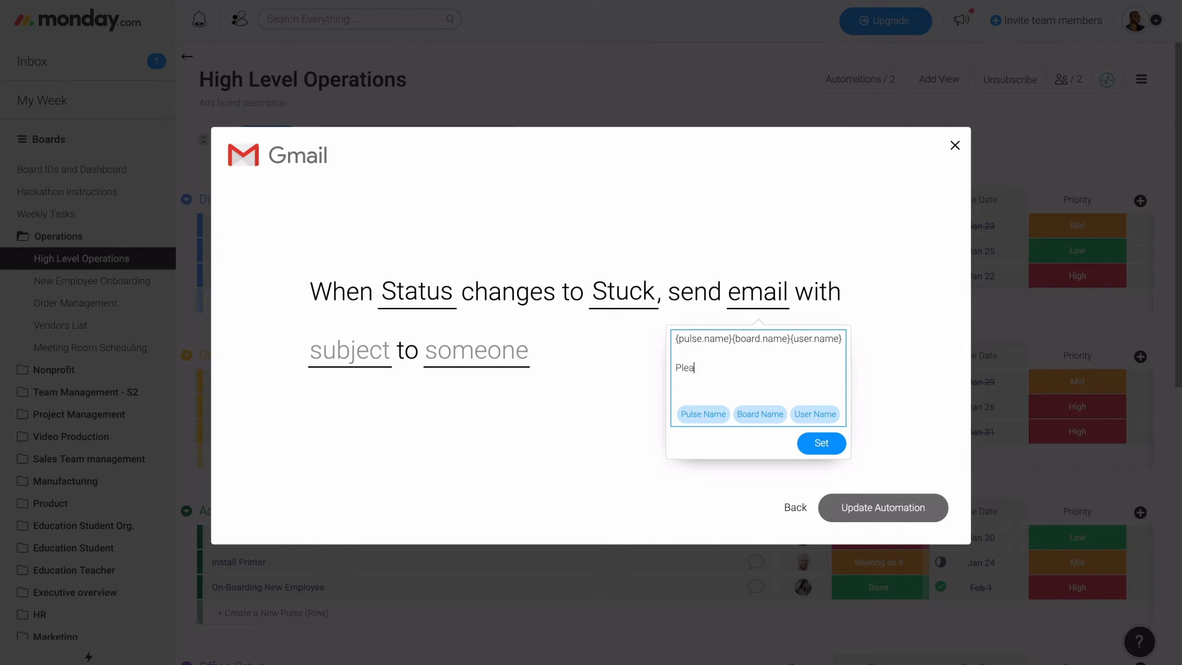
type("se help me!")
left_click(821, 443)
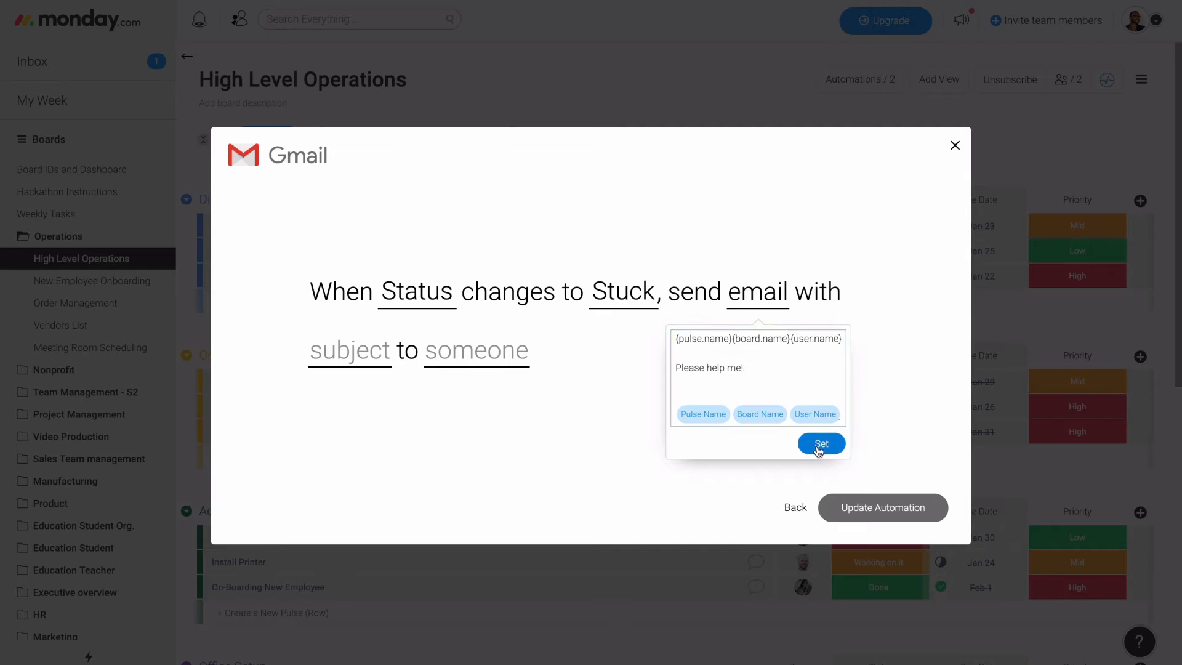
- Set the automated email's subject to "Take a look"
left_click(345, 351)
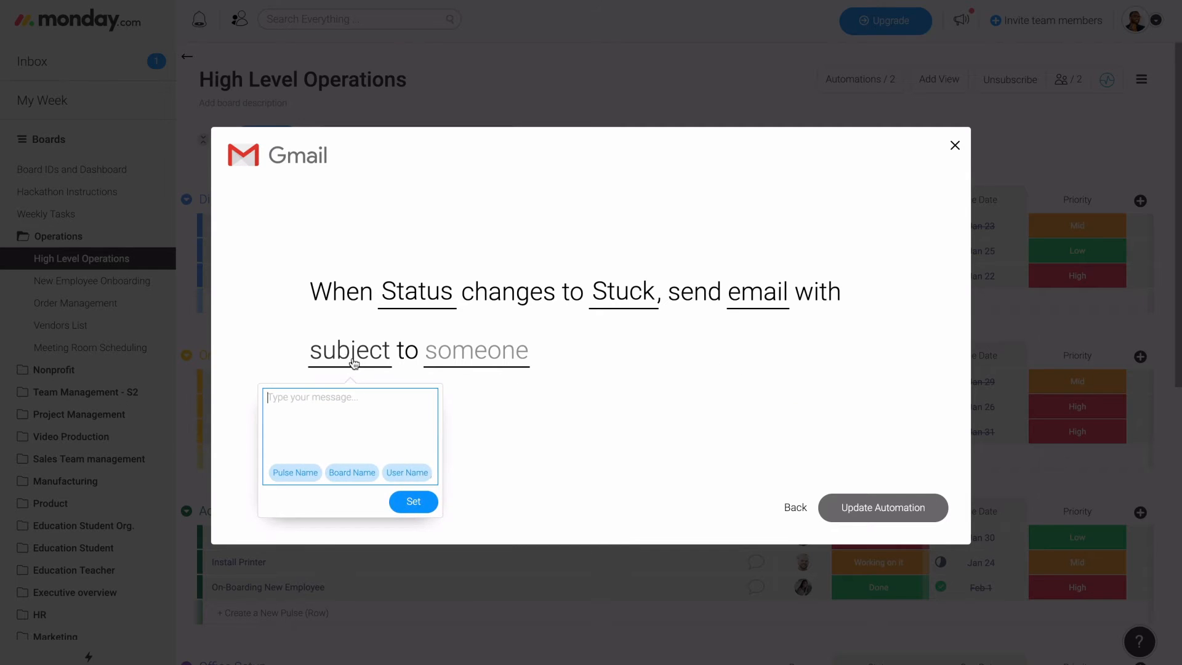
type("Take alook")
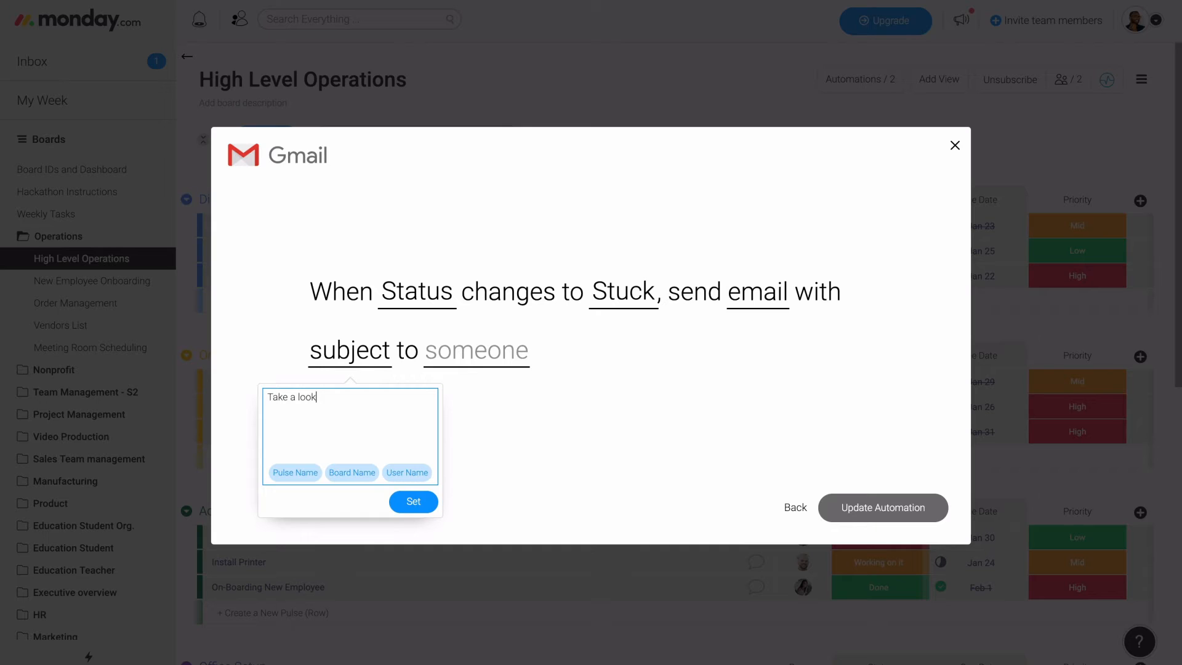
left_click(409, 501)
- Choose Me as the email's recipient and save the Gmail automation to the board
left_click(456, 350)
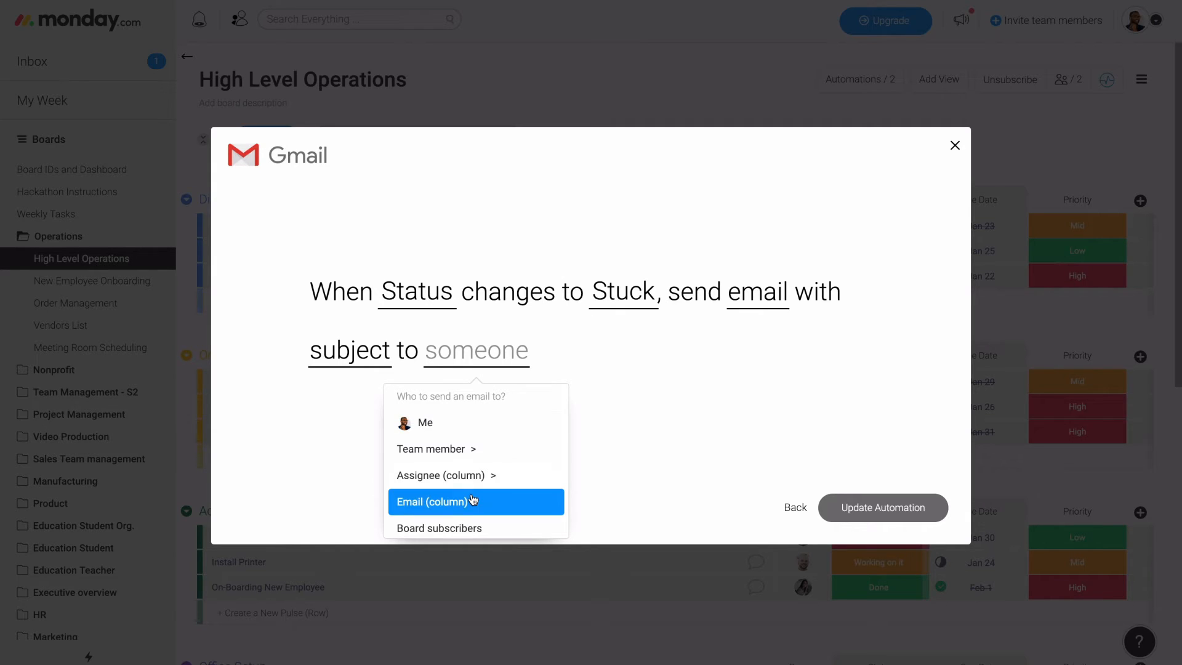
scroll(469, 495, "down", 2)
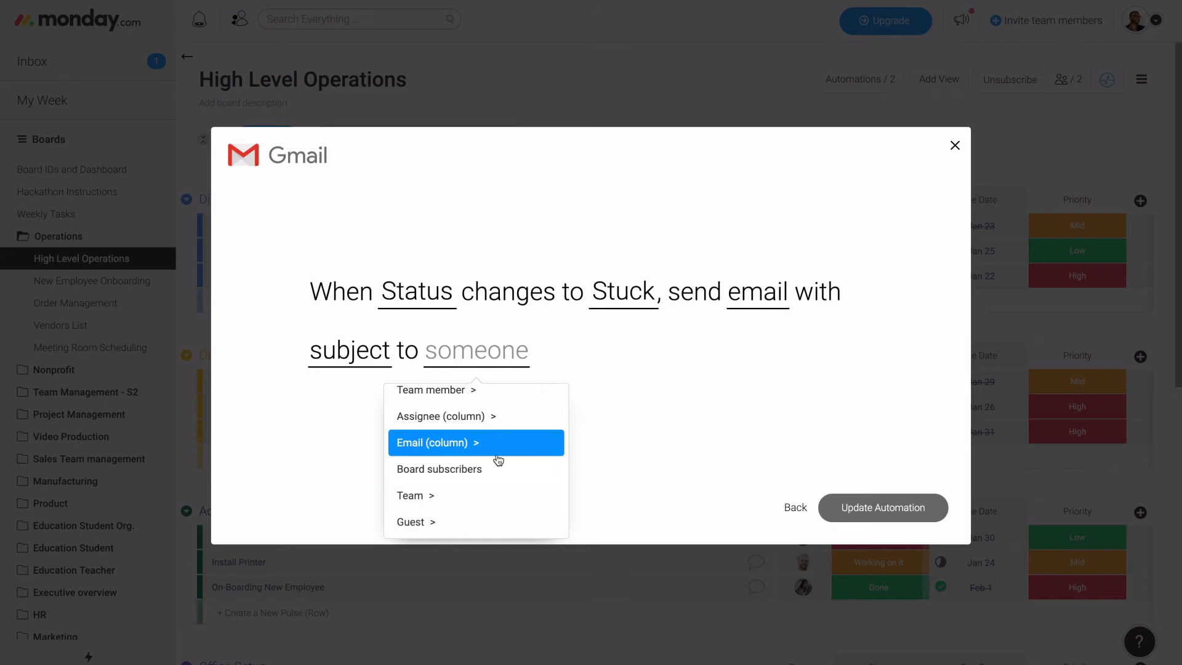
scroll(462, 506, "up", 2)
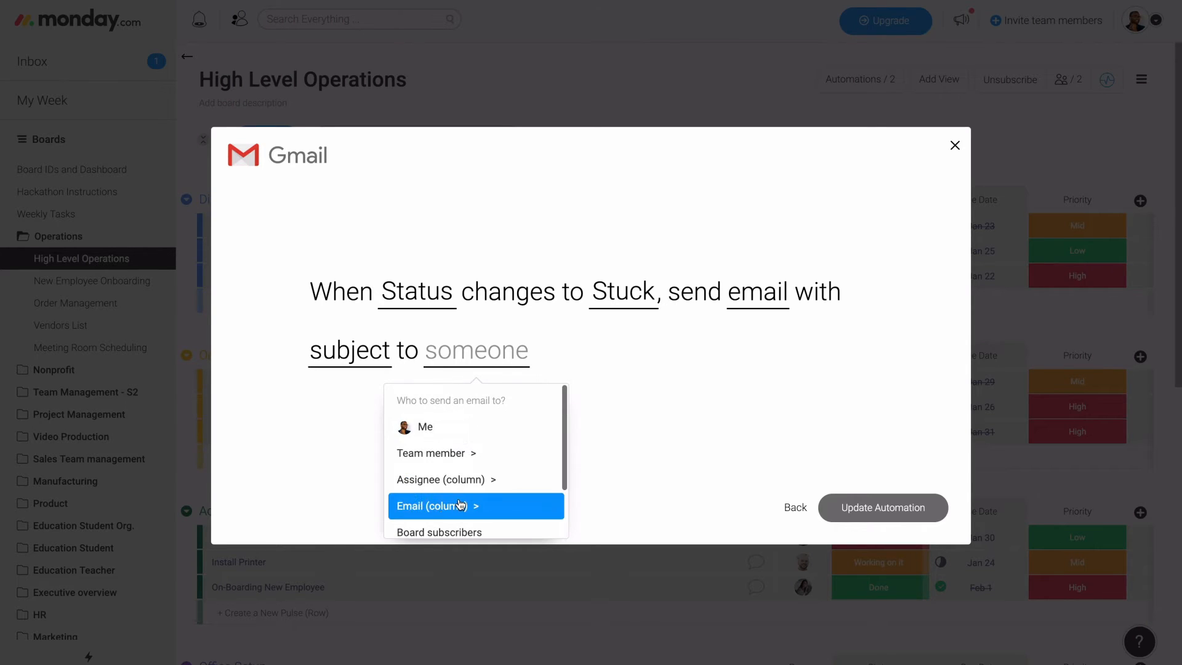
left_click(461, 425)
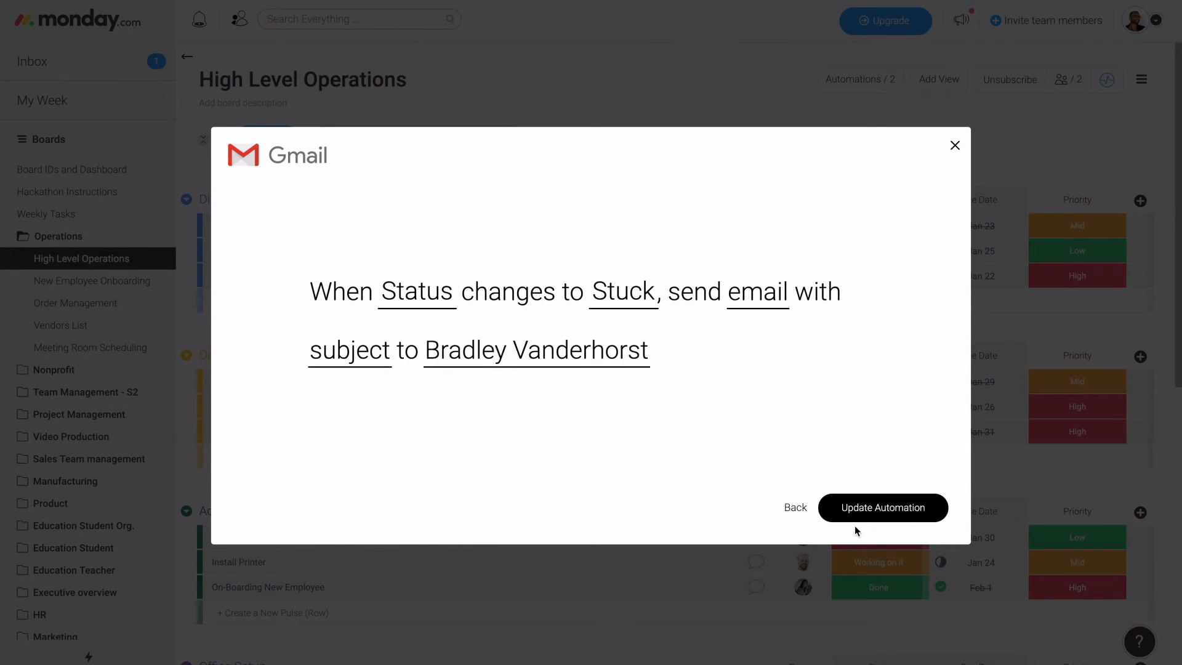
left_click(868, 516)
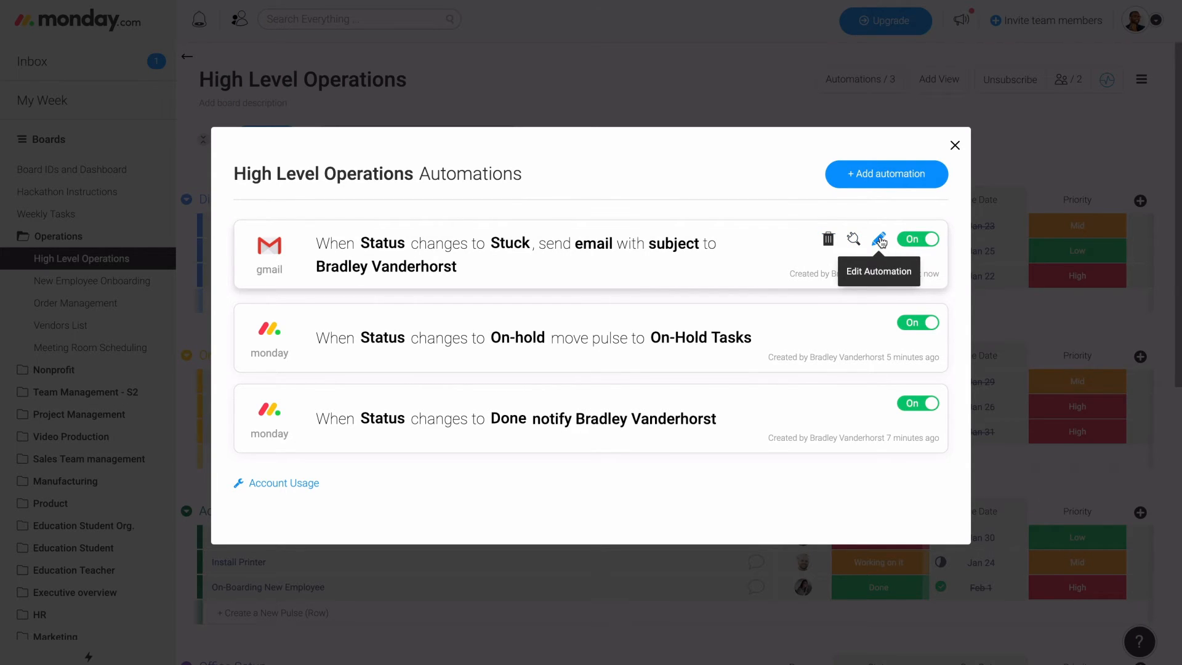
- Close the automations overview and set the Order Office Supplies task's status to Stuck
left_click(954, 145)
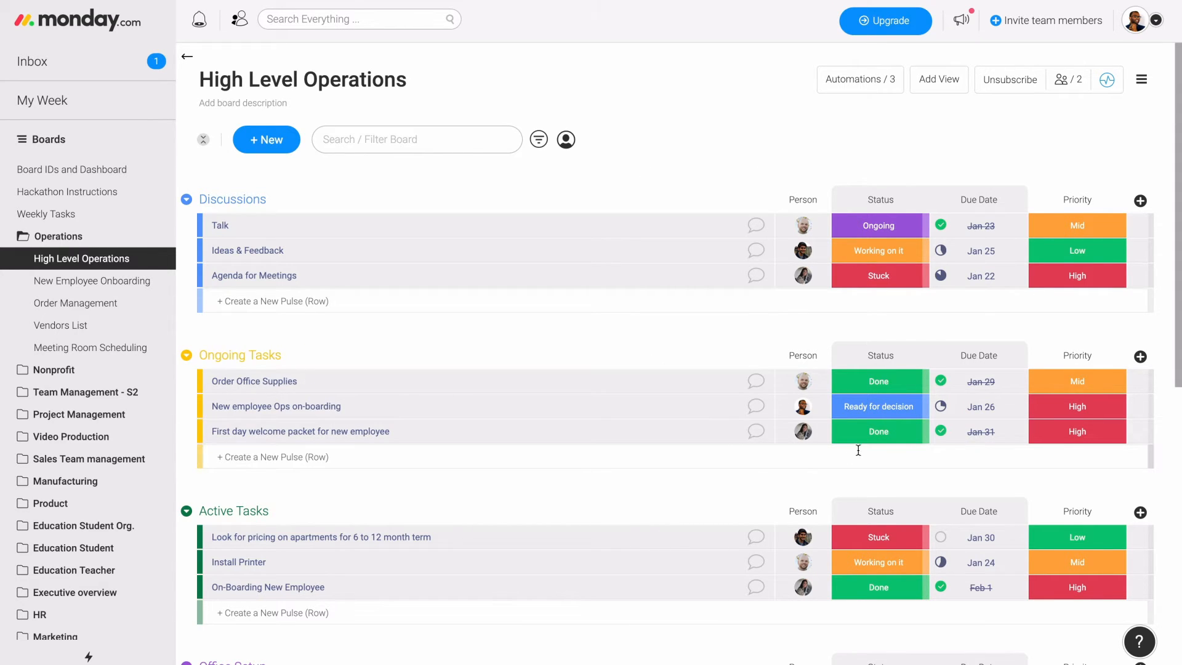
left_click(886, 384)
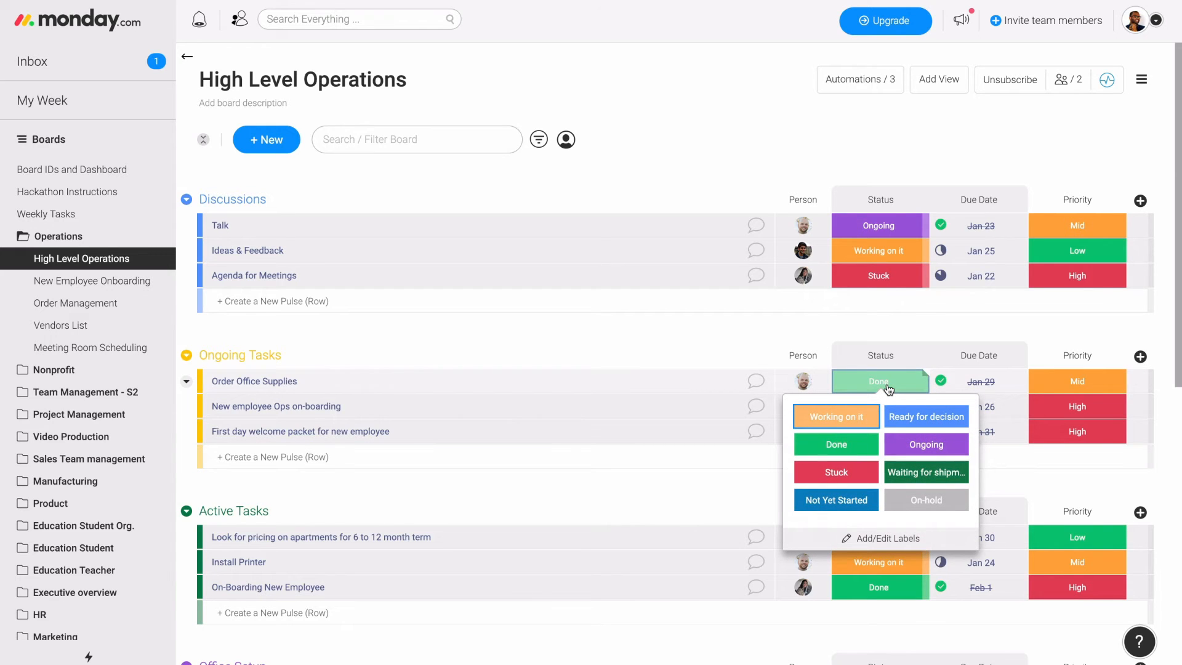
left_click(841, 475)
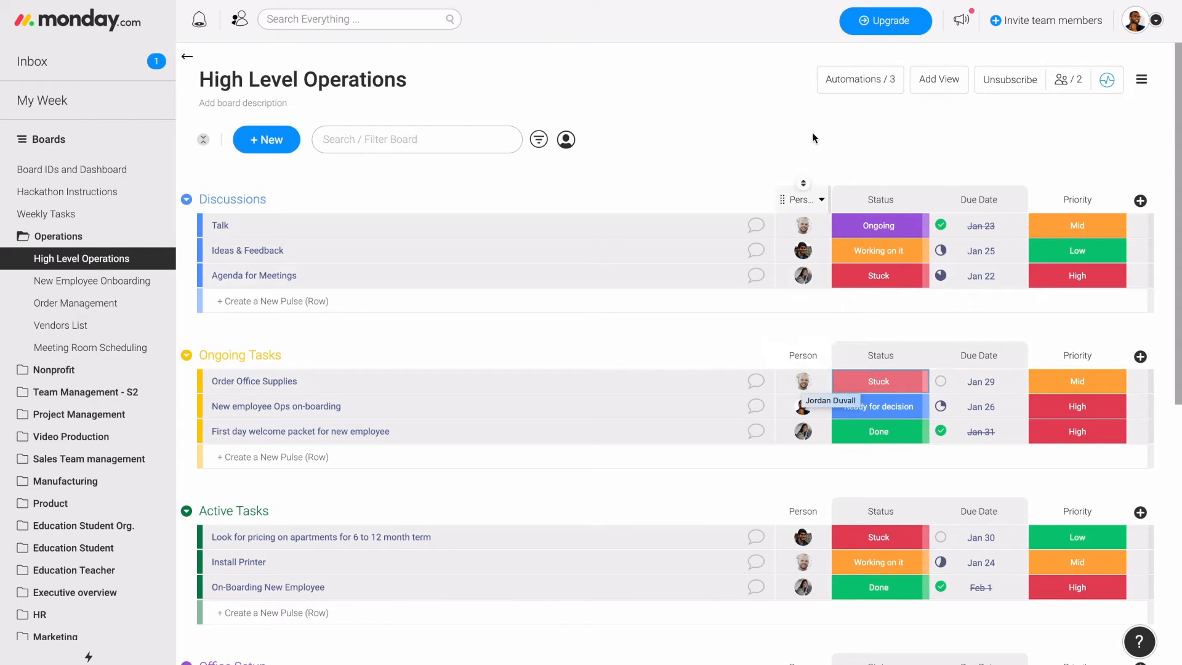
- Look through the Gmail automation recipes in the Automations Store and close it
left_click(877, 90)
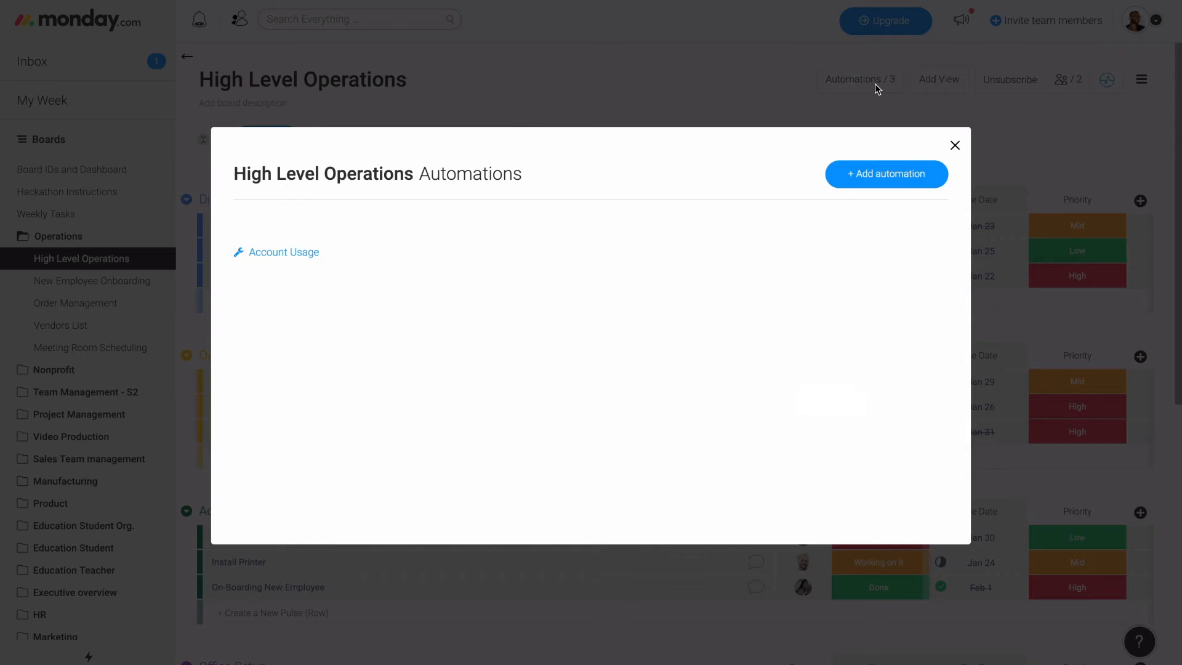
left_click(853, 178)
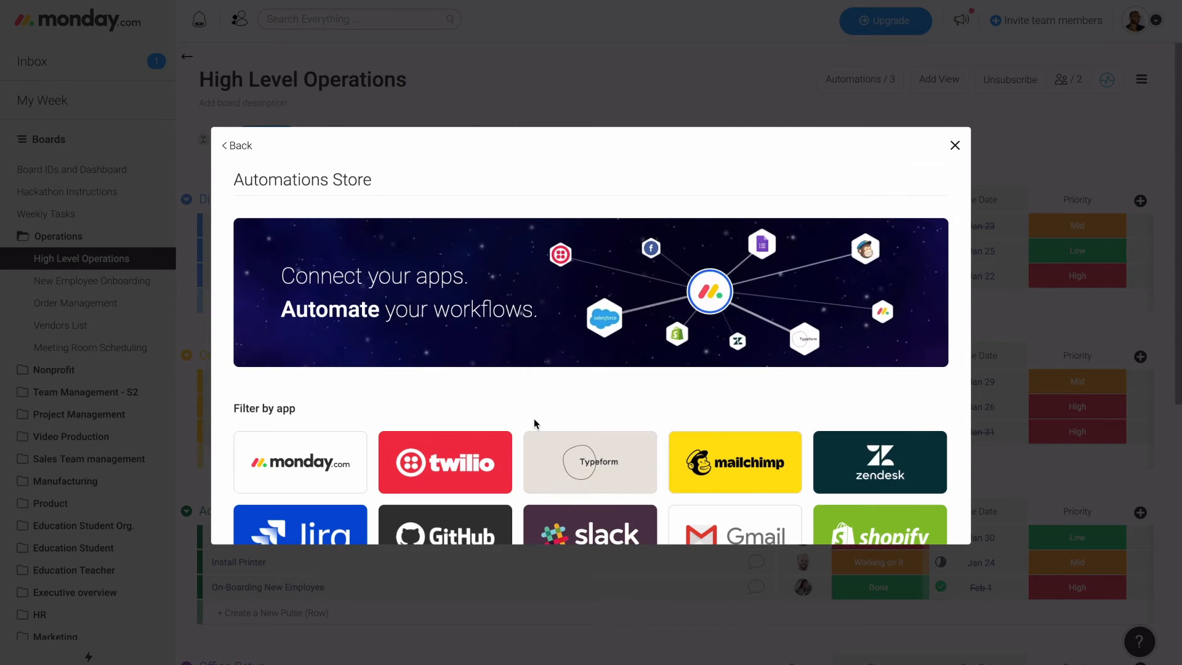
scroll(535, 421, "down", 3)
left_click(727, 361)
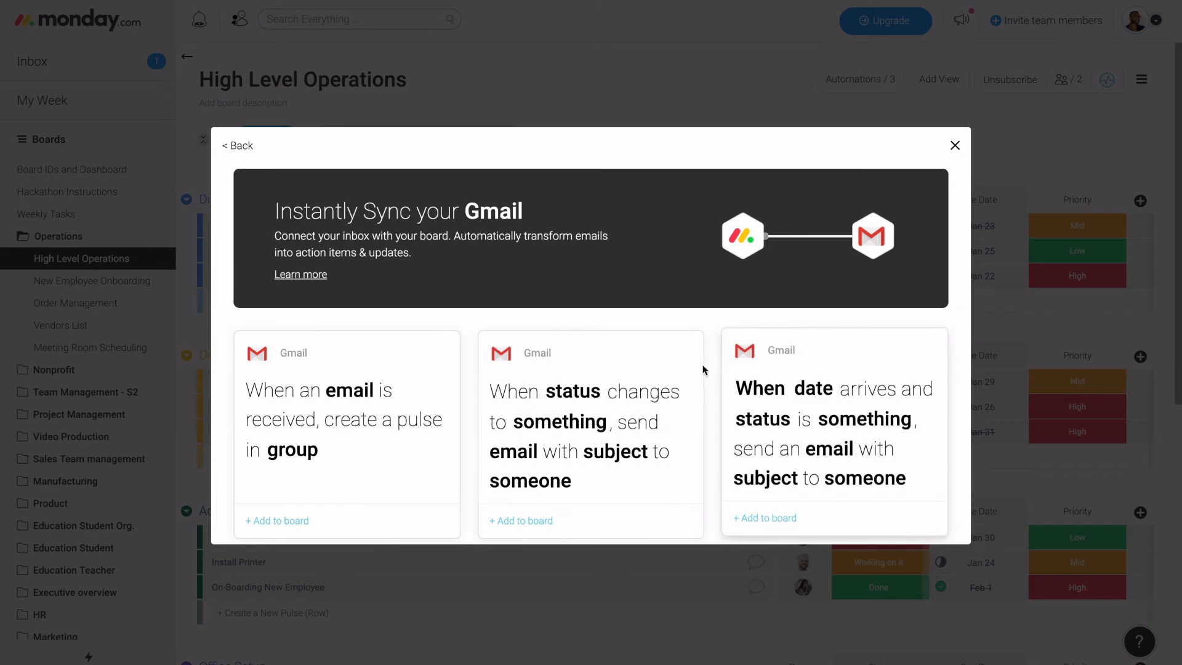
scroll(619, 406, "down", 5)
scroll(618, 408, "down", 4)
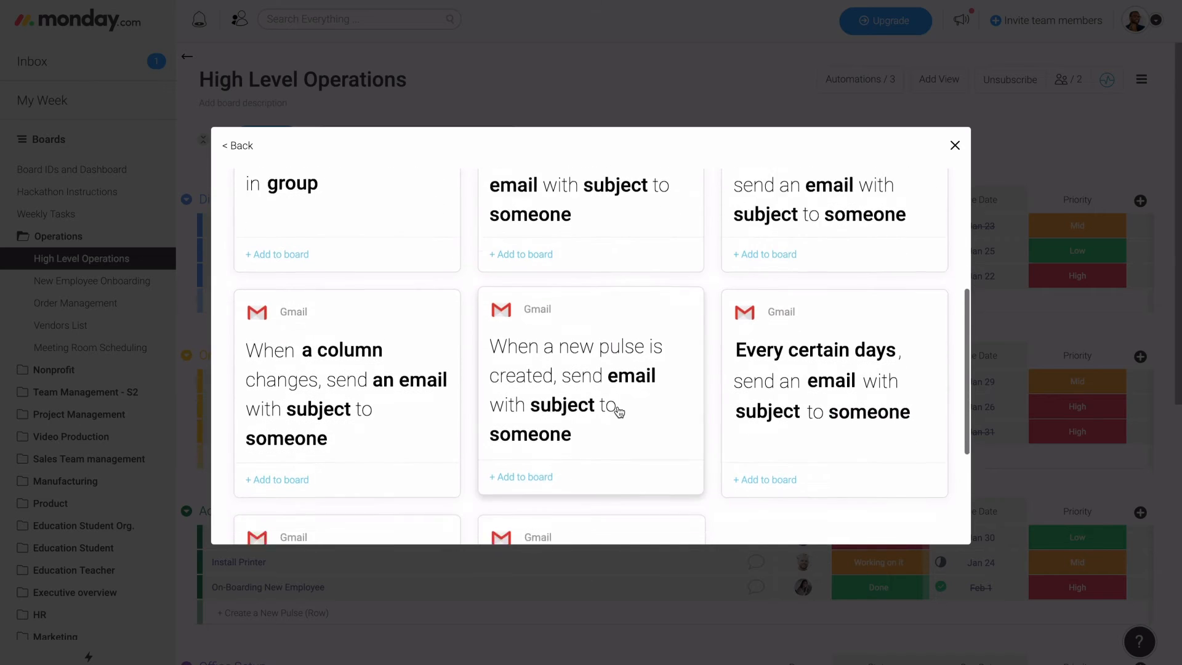
scroll(619, 405, "down", 2)
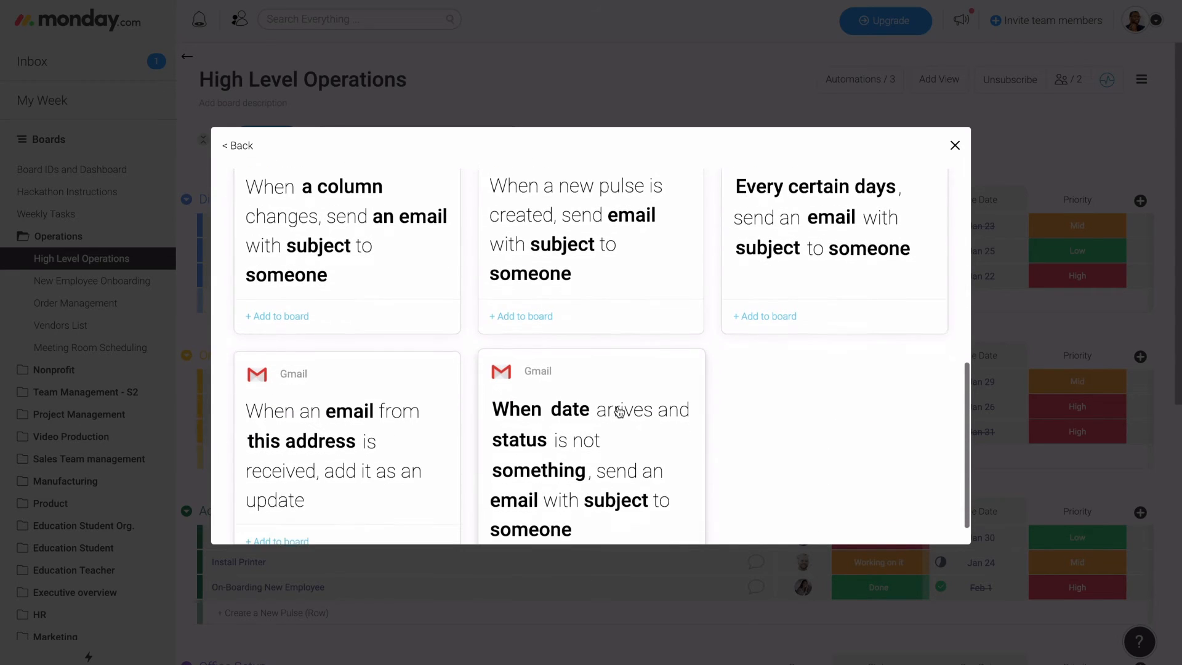
scroll(620, 411, "up", 3)
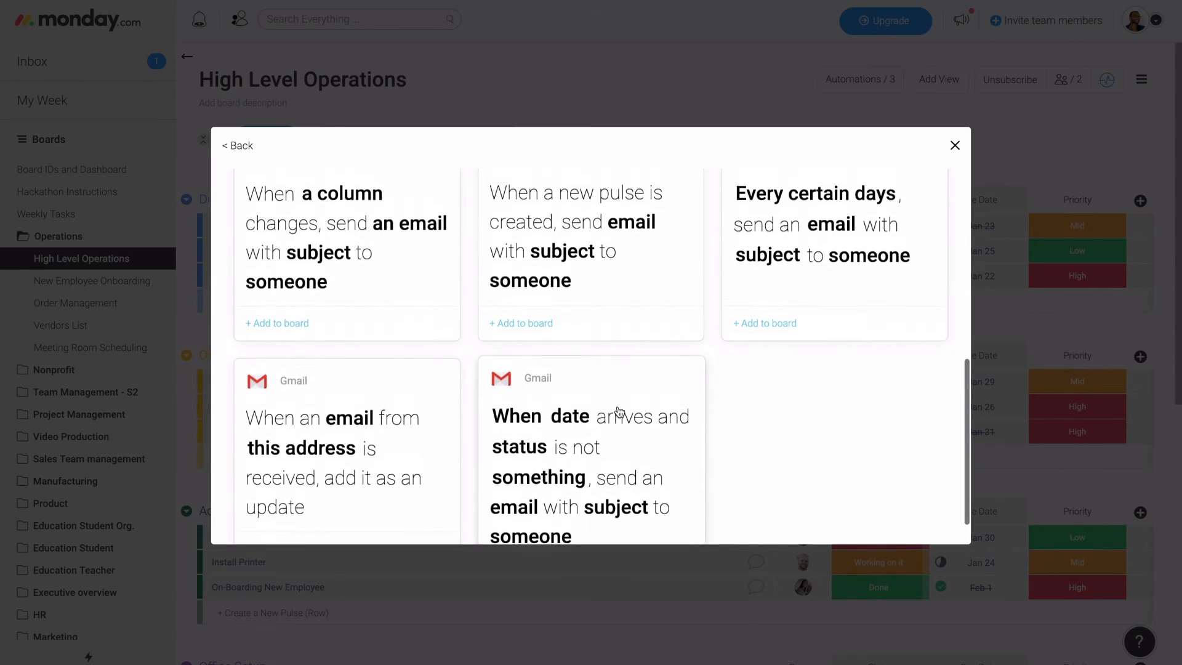
left_click(955, 146)
- Review the board's existing automations and browse the apps offered in the Automations Store
left_click(868, 85)
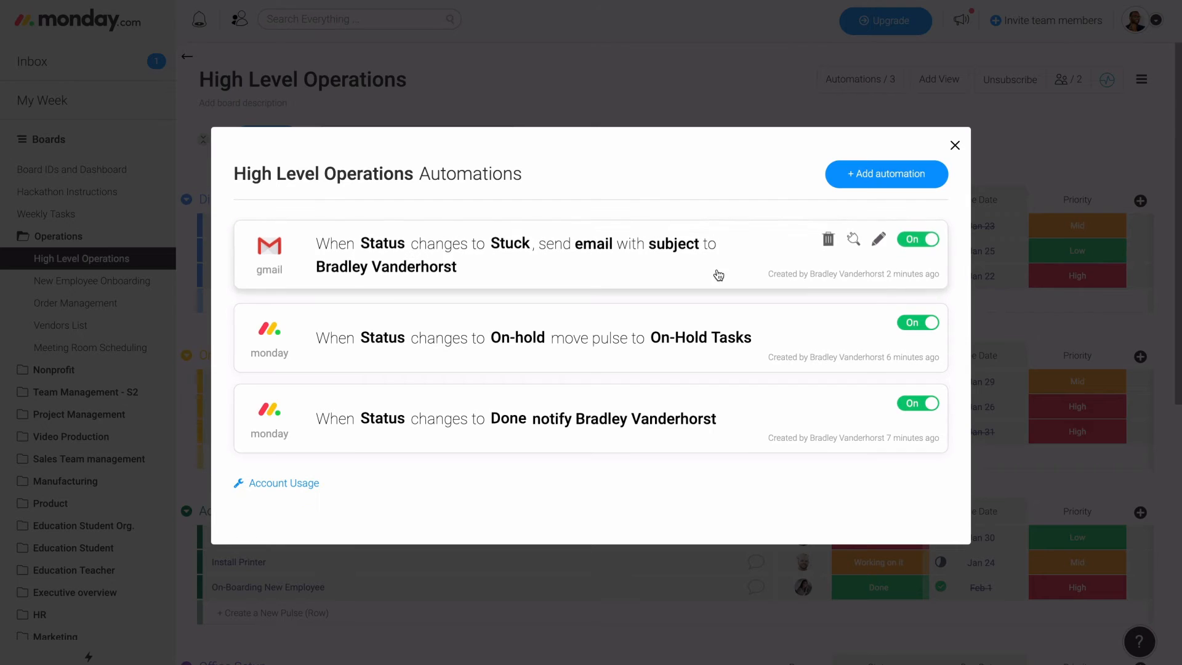
left_click(886, 174)
scroll(761, 366, "down", 2)
scroll(761, 365, "down", 3)
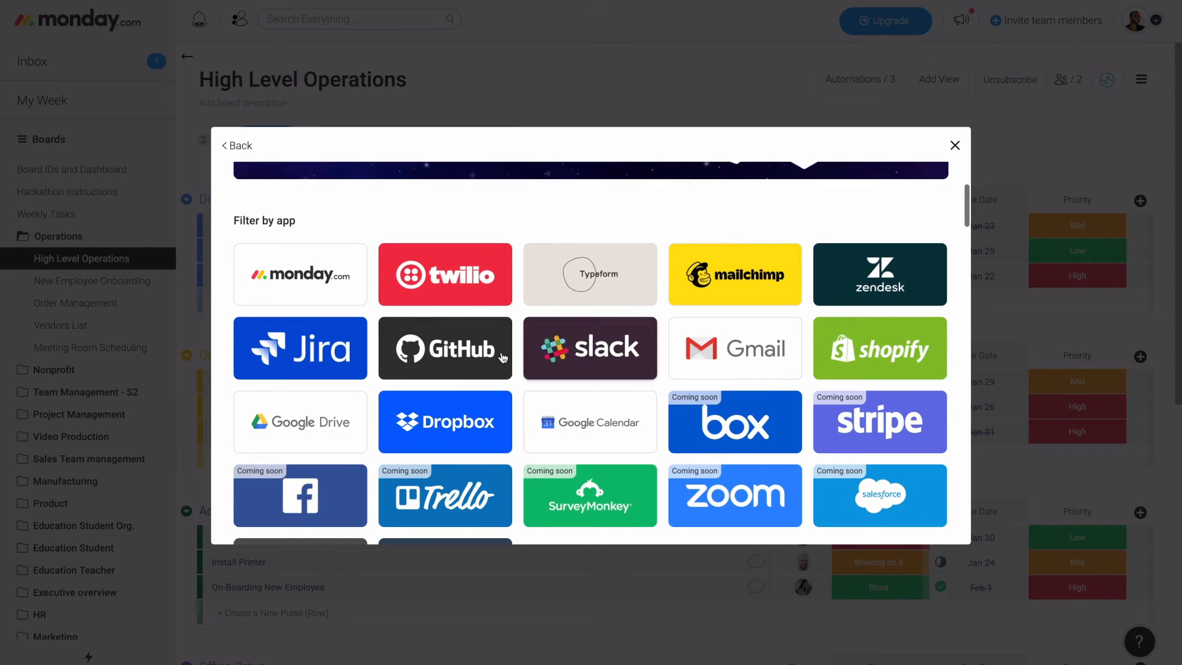
- Look through the Slack automation recipes, return to the Automations Store and browse its other recipes and new integrations
left_click(530, 363)
scroll(553, 364, "down", 1)
scroll(553, 364, "down", 5)
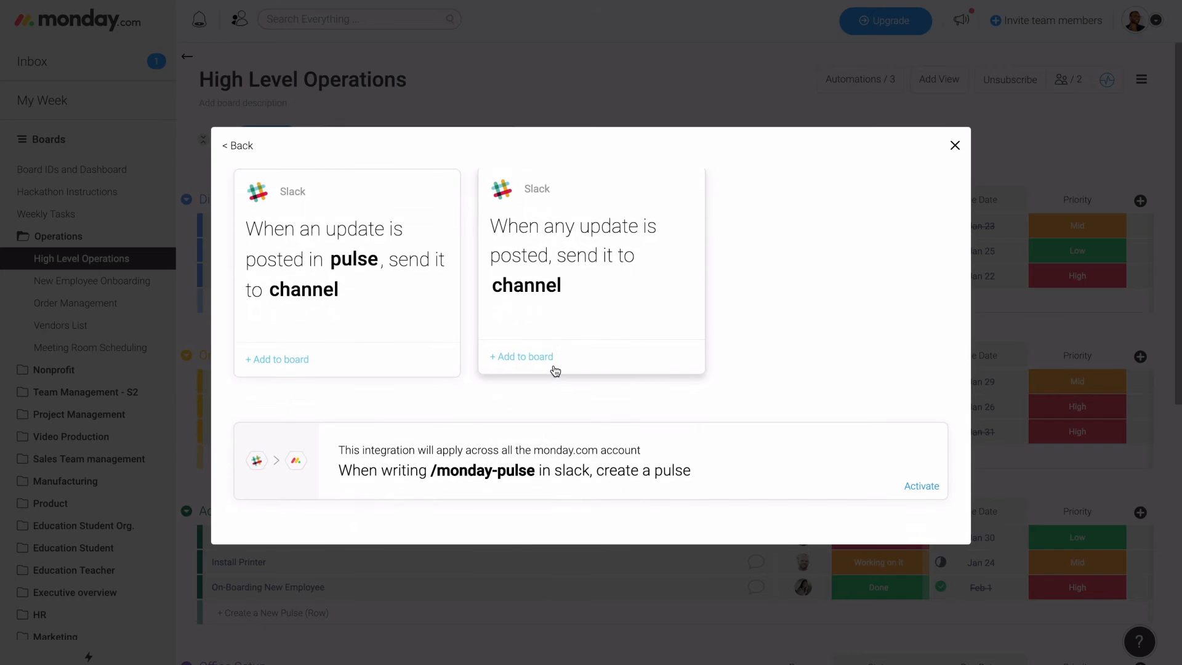
scroll(554, 370, "up", 6)
left_click(242, 148)
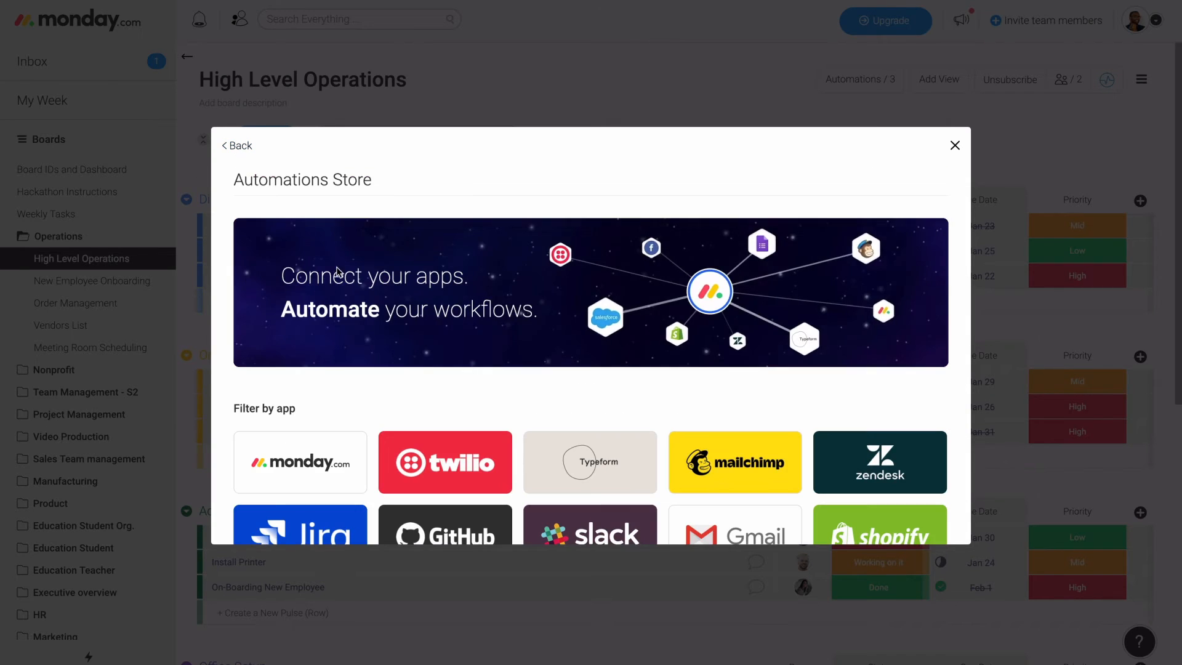
scroll(396, 367, "down", 12)
scroll(397, 368, "down", 20)
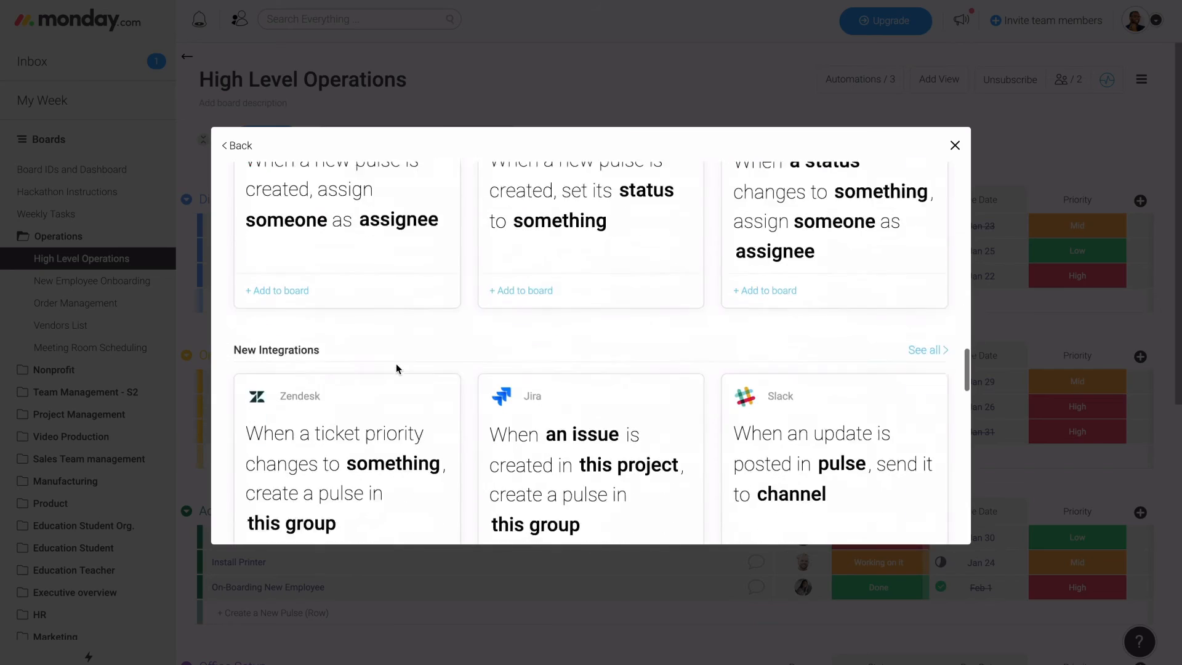
scroll(397, 368, "down", 1)
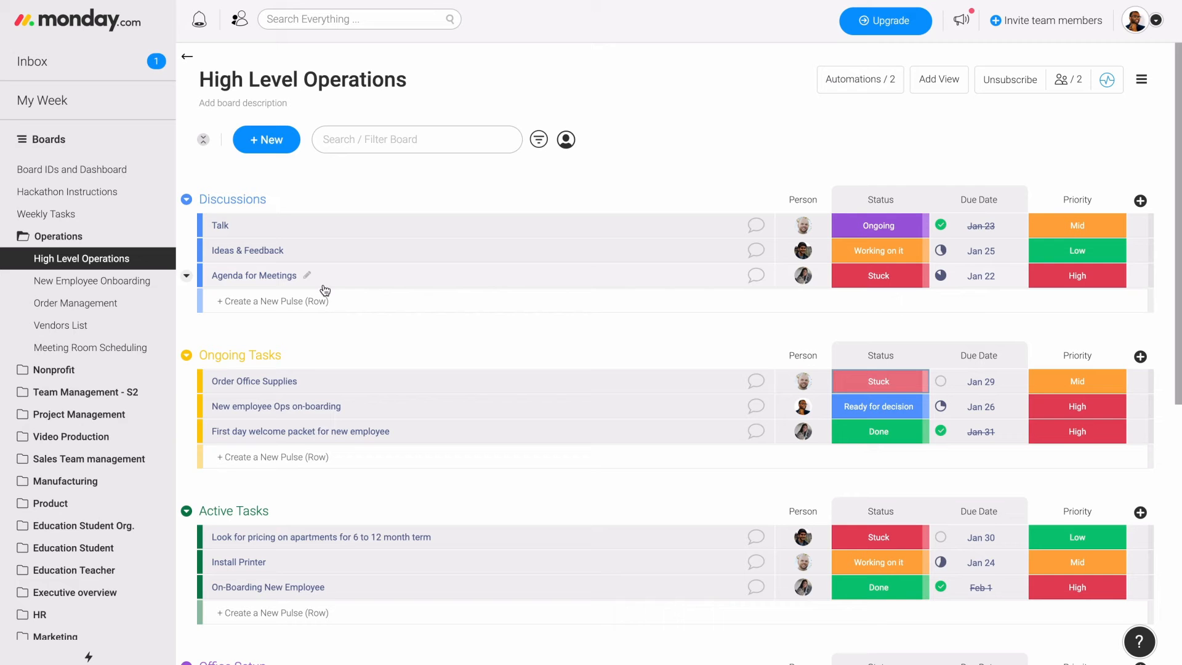
- Open the existing Operations dashboard under My Dashboards to view its widgets
scroll(93, 382, "down", 6)
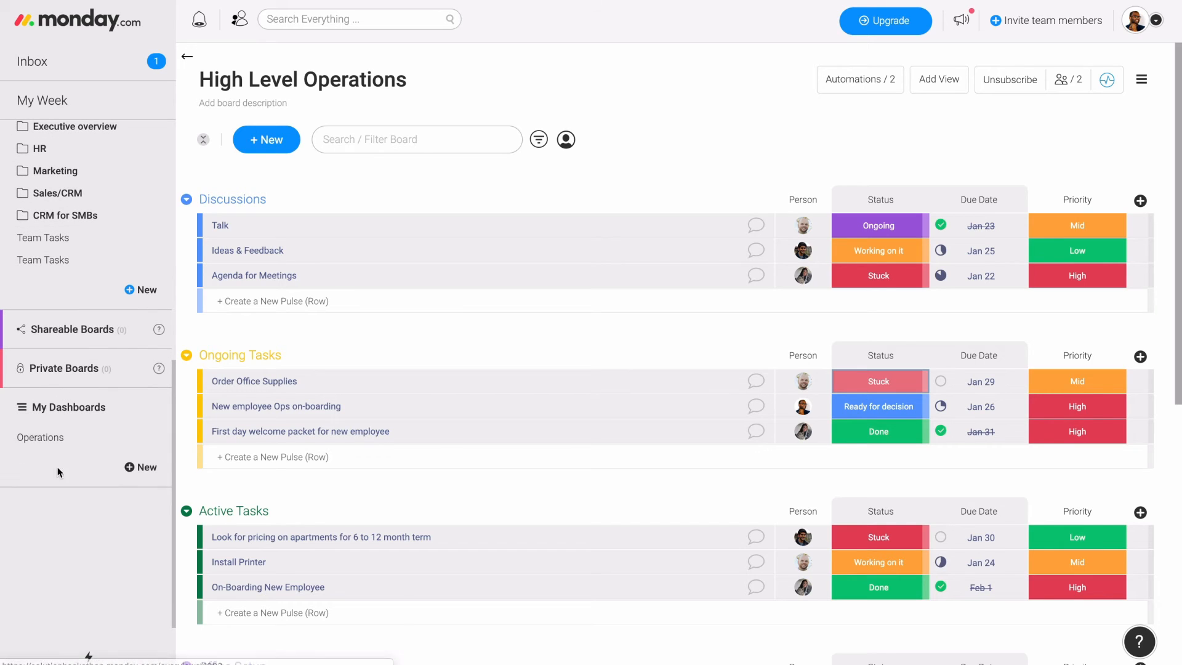
left_click(91, 438)
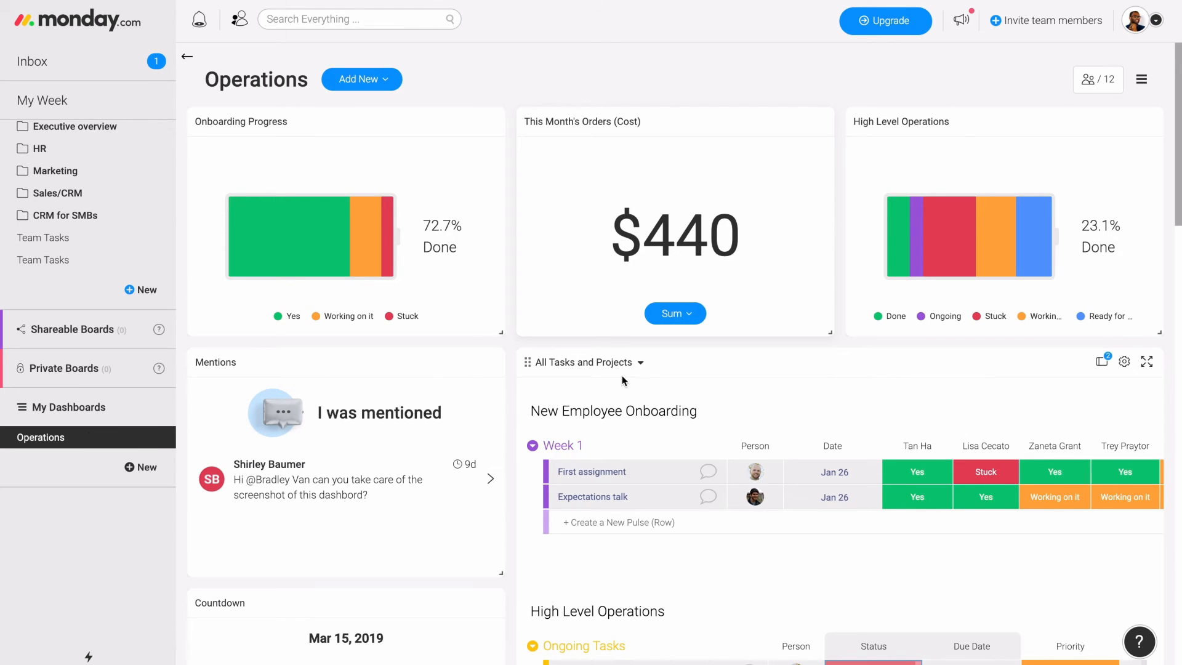
- Create a new dashboard and rename it Operations V2
left_click(142, 479)
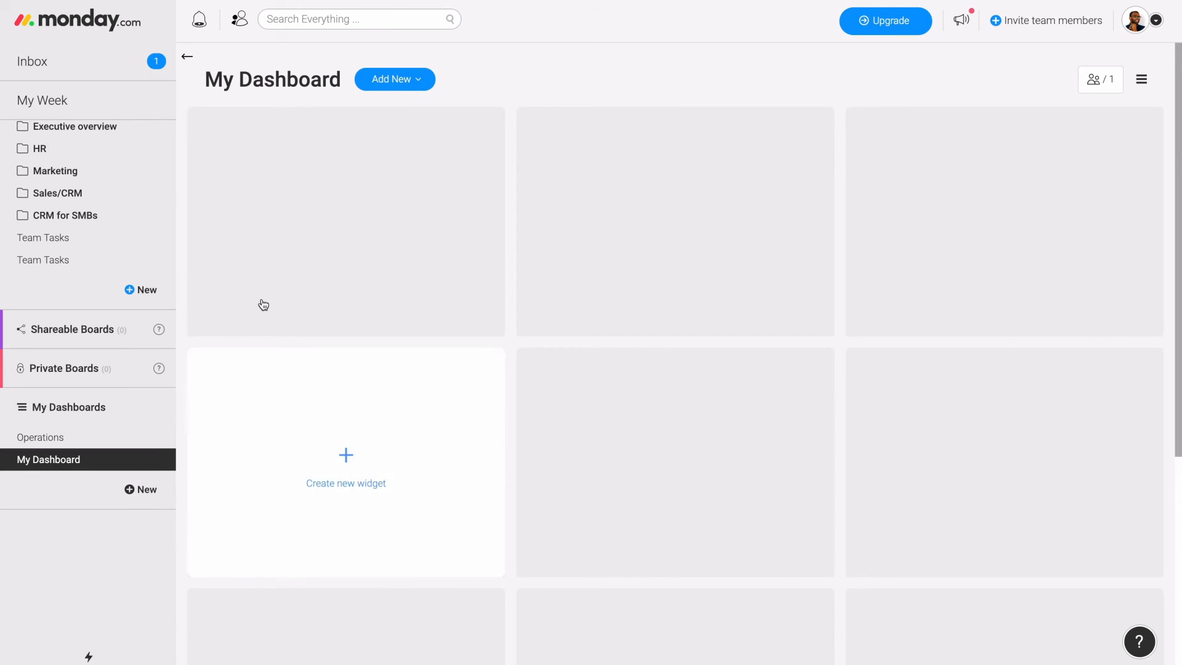
left_click(319, 86)
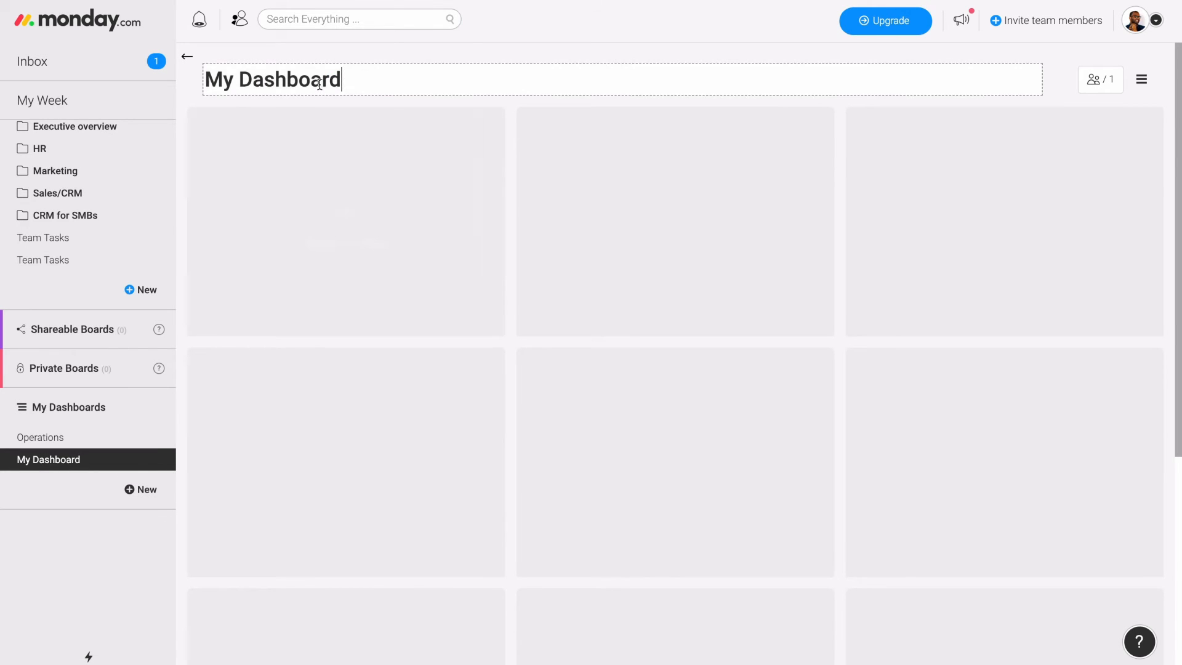
key("ctrl+a")
type("Opertao")
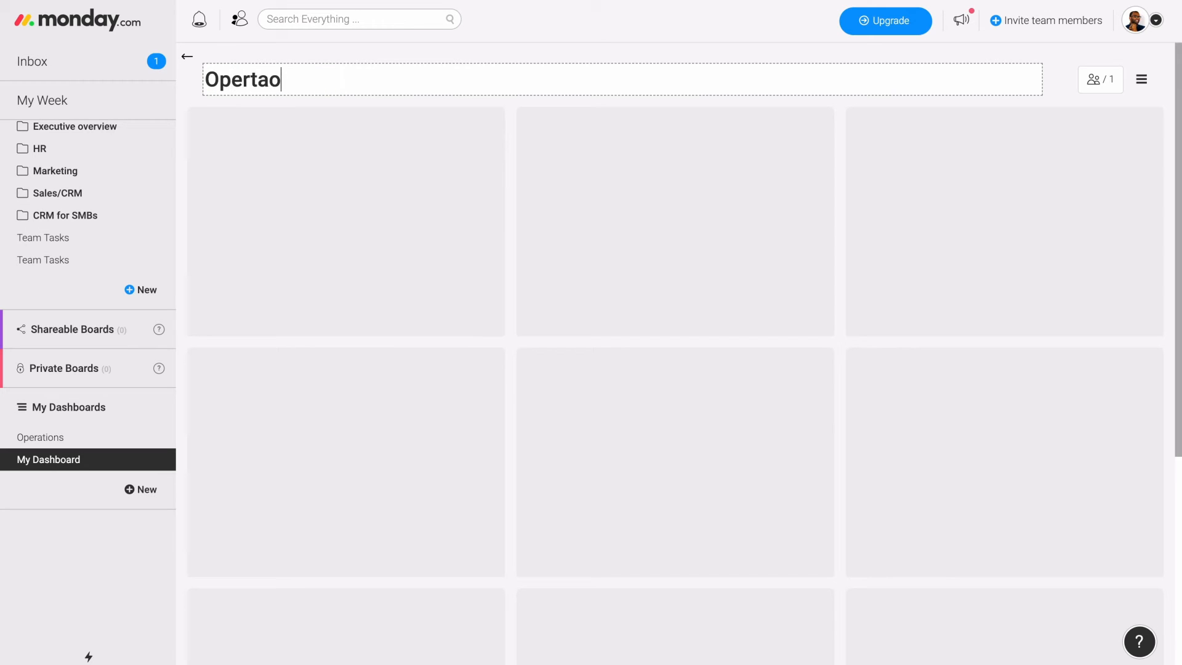
key("BackSpace")
key("BackSpace")
type("ations V2")
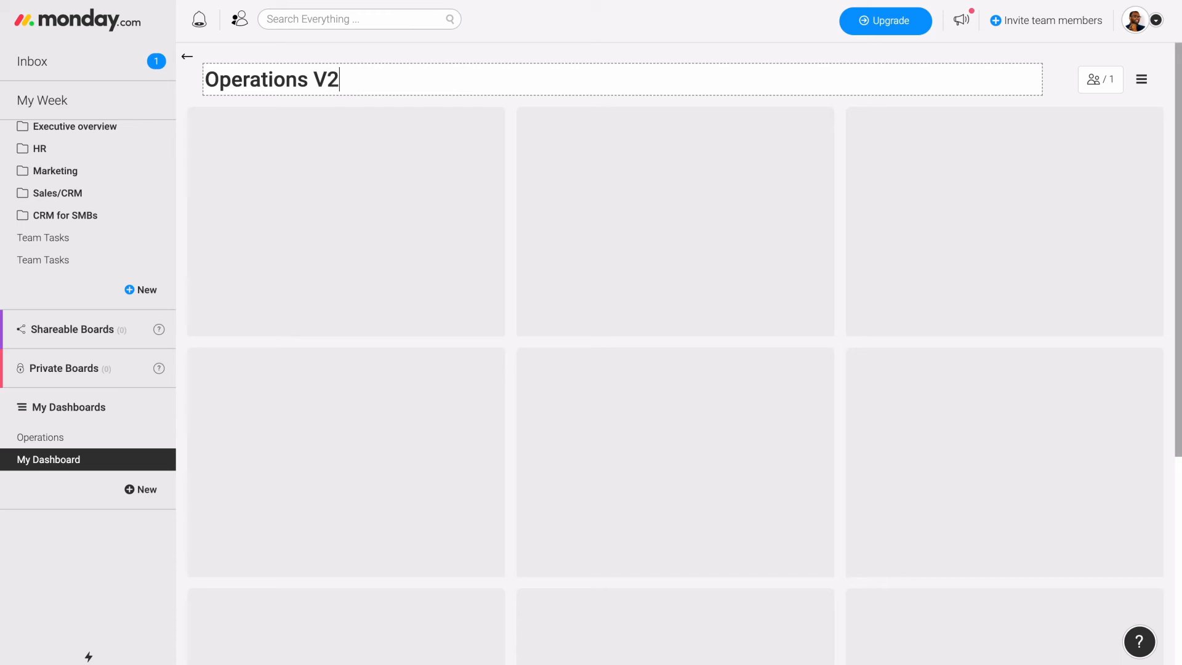
key("Return")
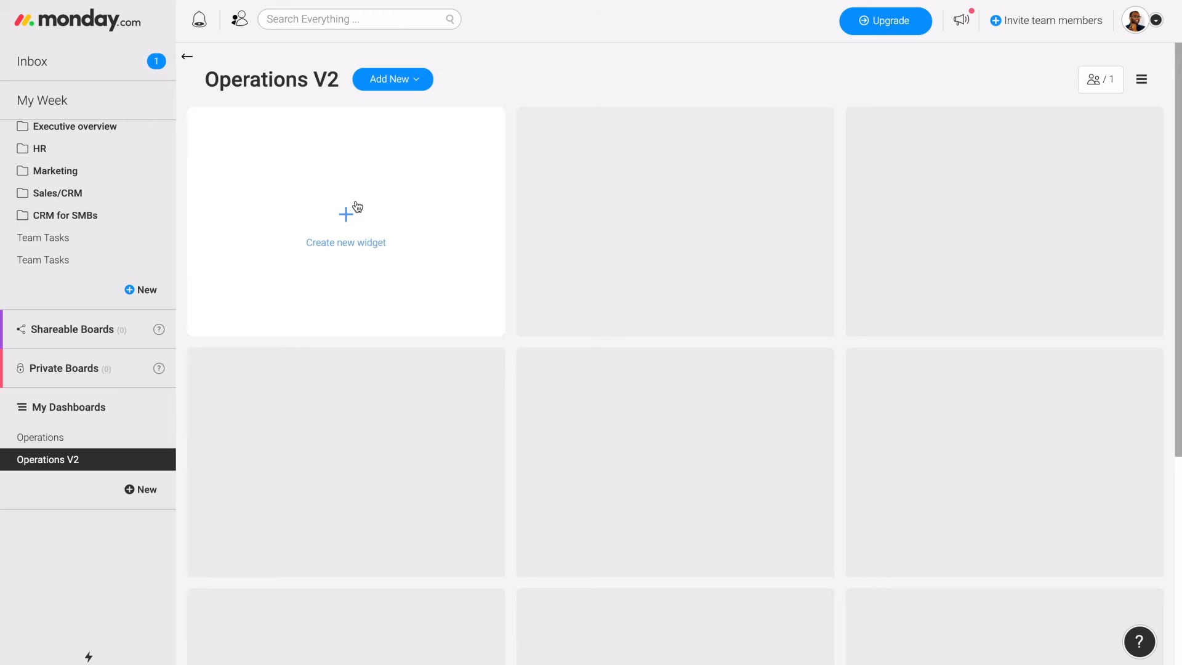
- Add a Battery widget in the dashboard's first cell and select the High Level Operations board for it
left_click(348, 214)
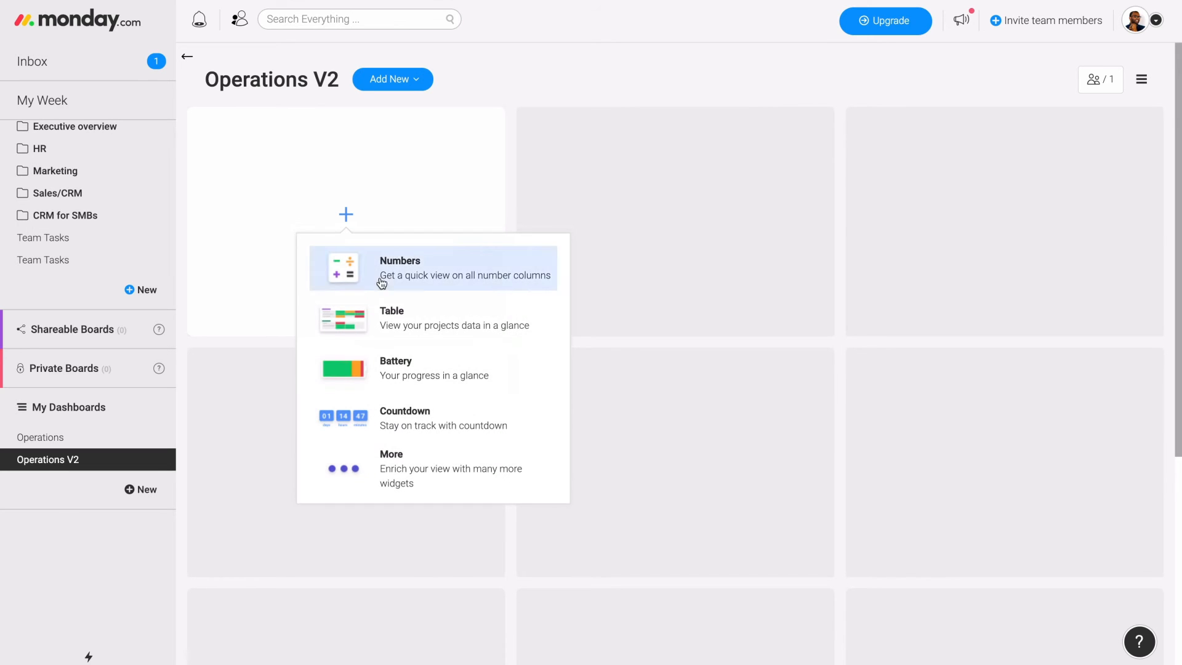
left_click(425, 375)
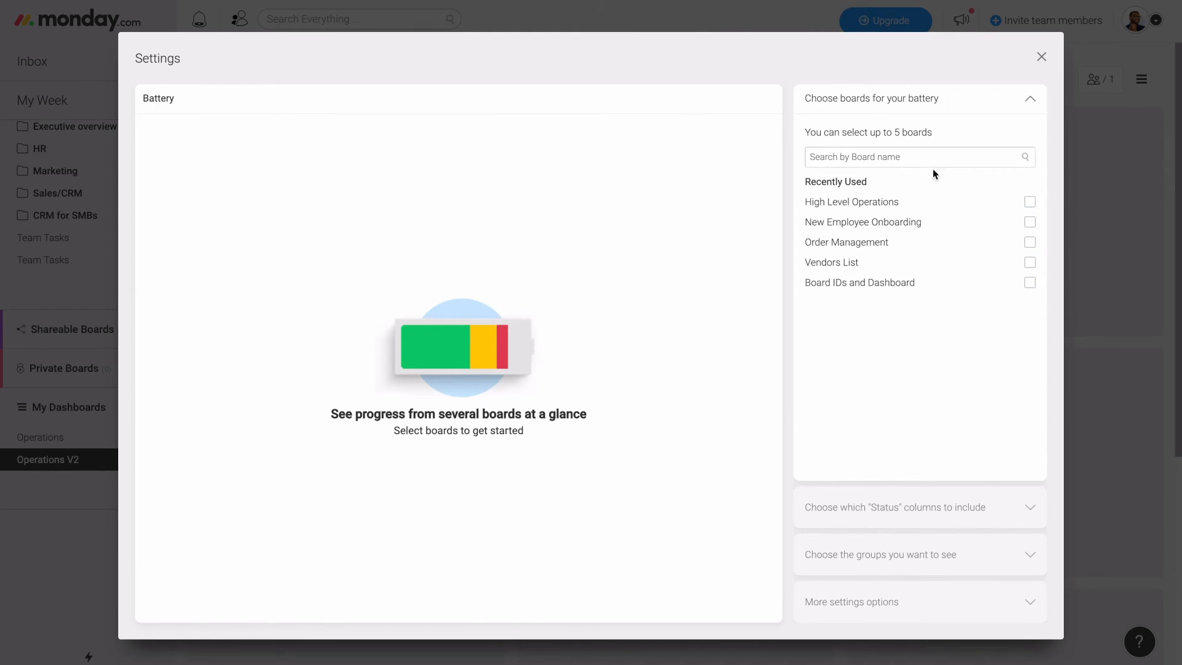
left_click(903, 203)
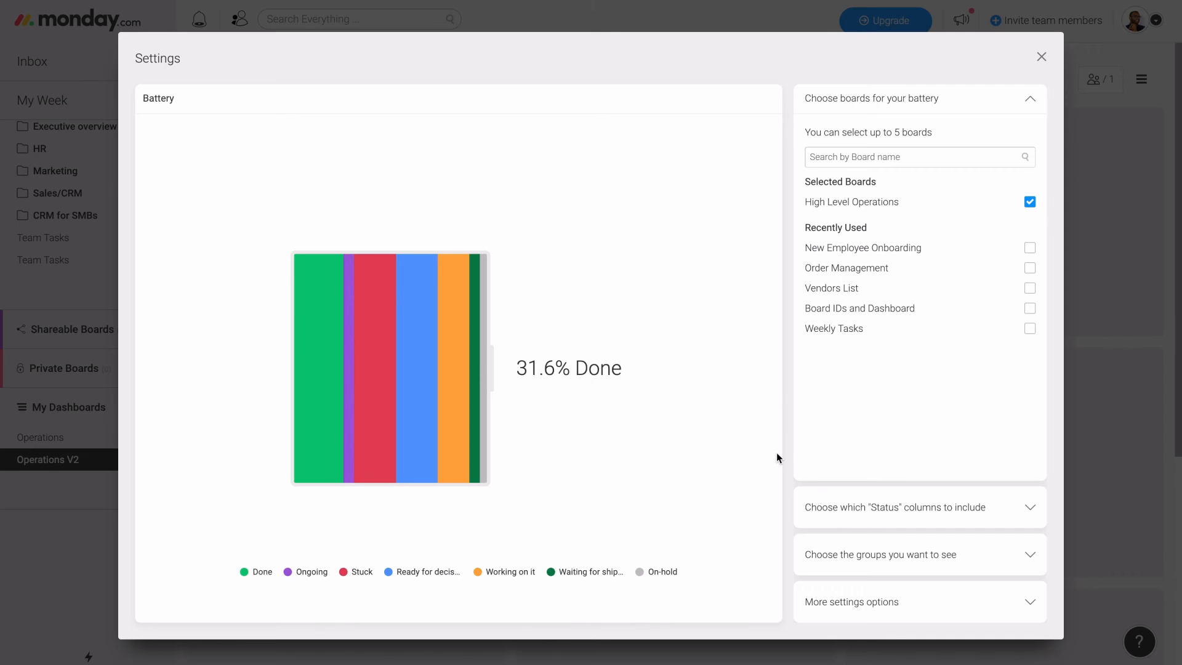
- Review which status columns of the High Level Operations board the battery can include, keeping Status selected
left_click(1029, 101)
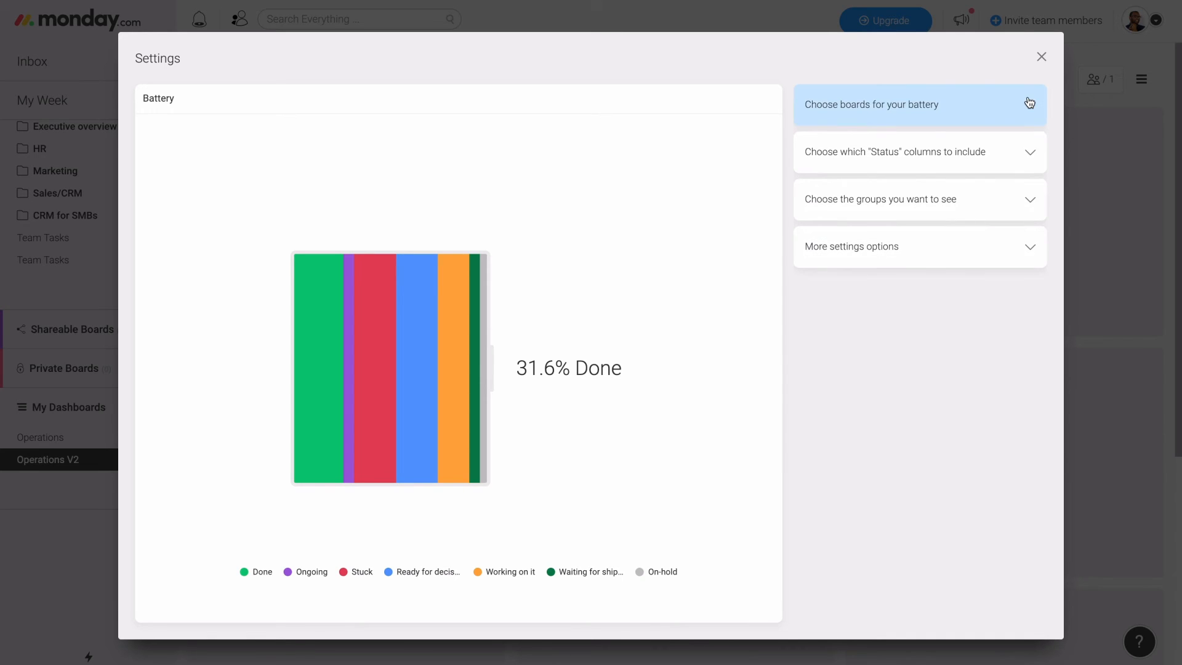
left_click(935, 168)
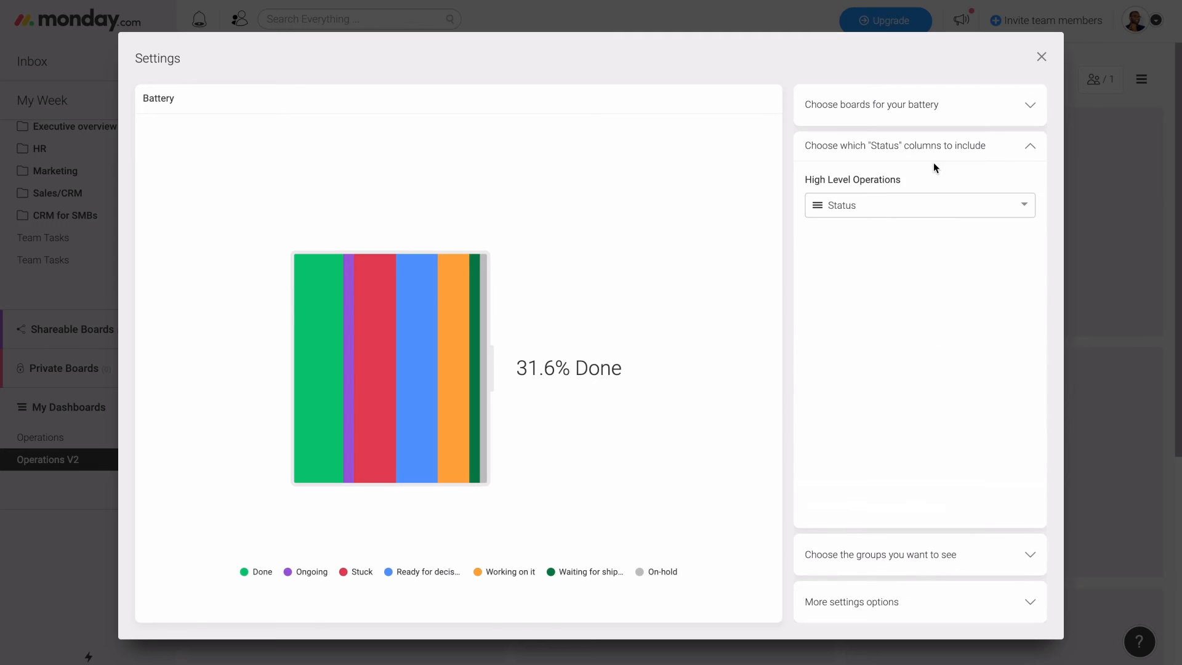
left_click(914, 205)
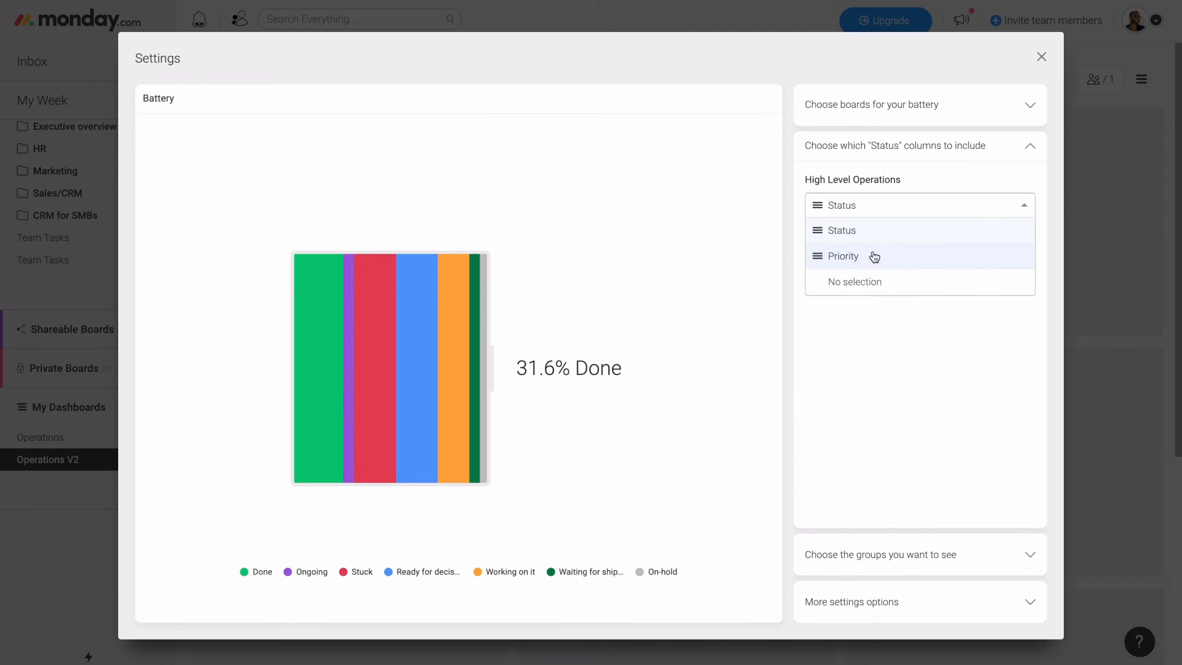
left_click(977, 209)
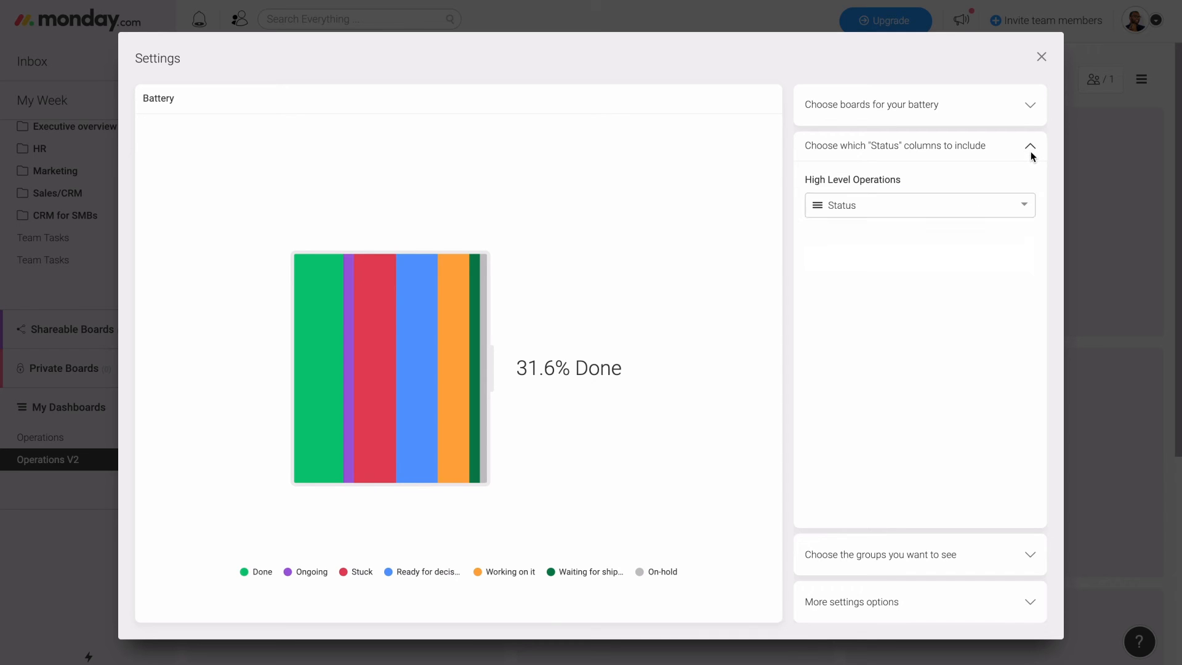
- Limit the battery to the Ongoing Tasks and Active Tasks groups and close its settings
left_click(1032, 154)
left_click(959, 200)
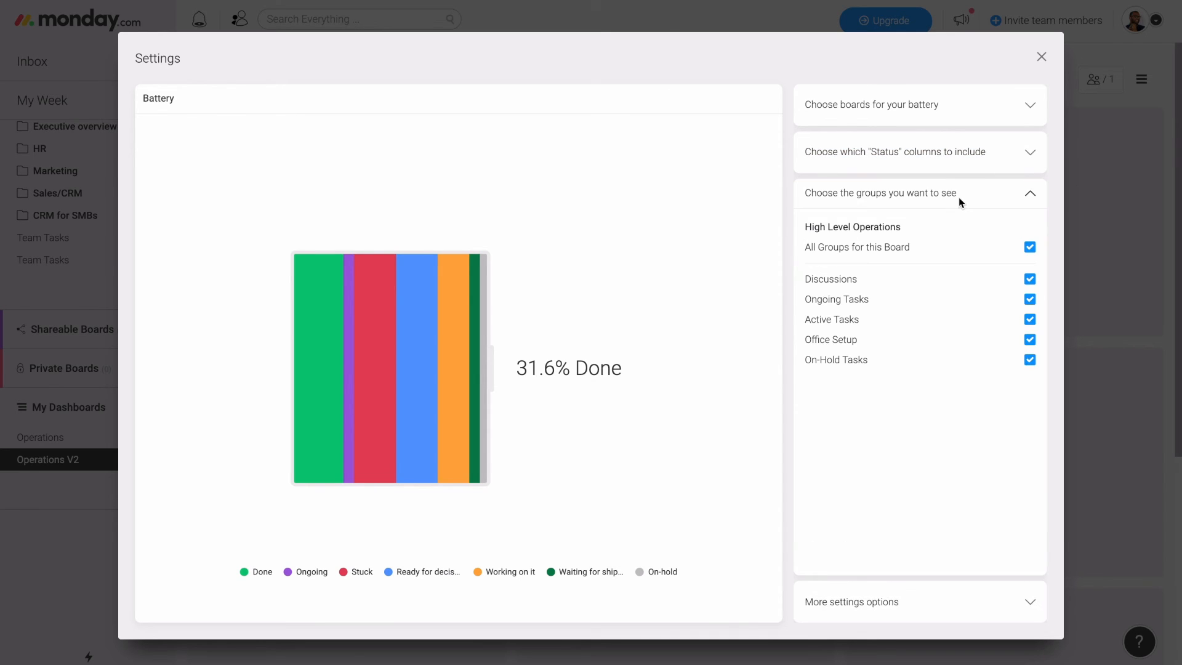
left_click(1031, 300)
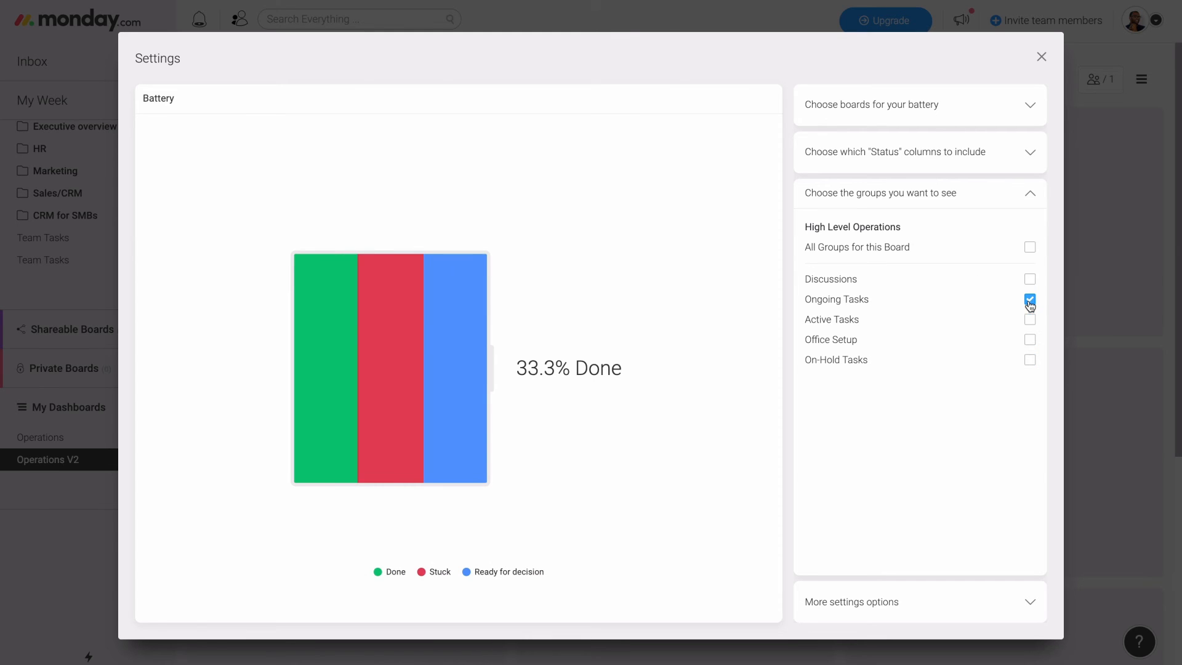
left_click(1030, 320)
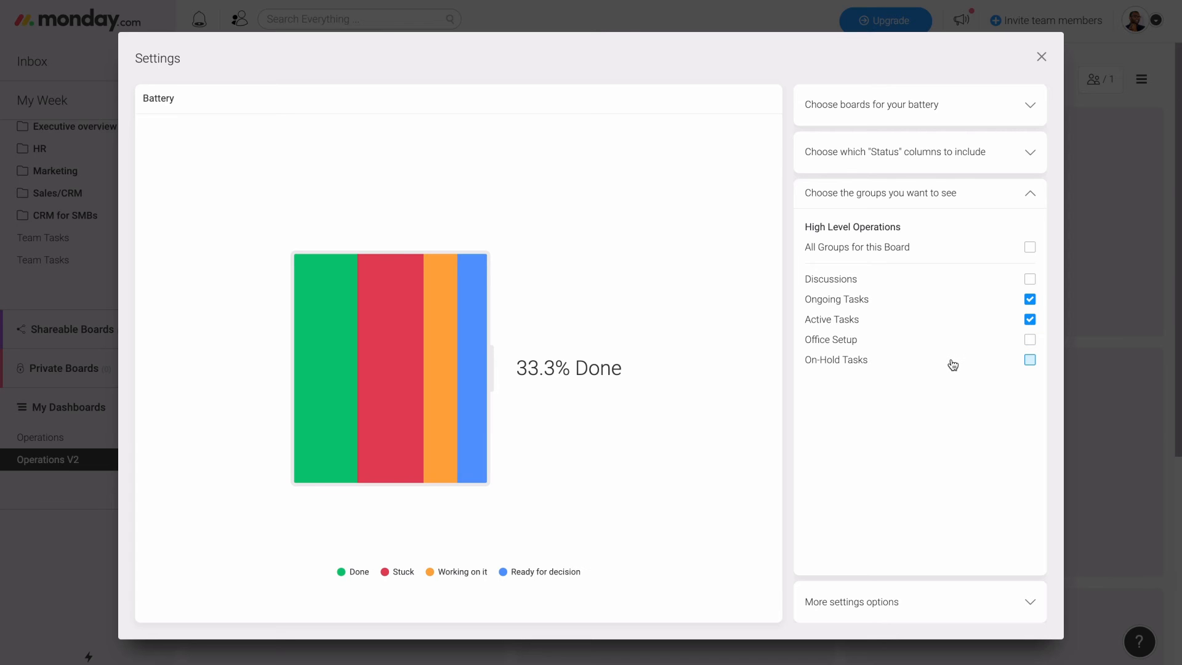
left_click(1031, 193)
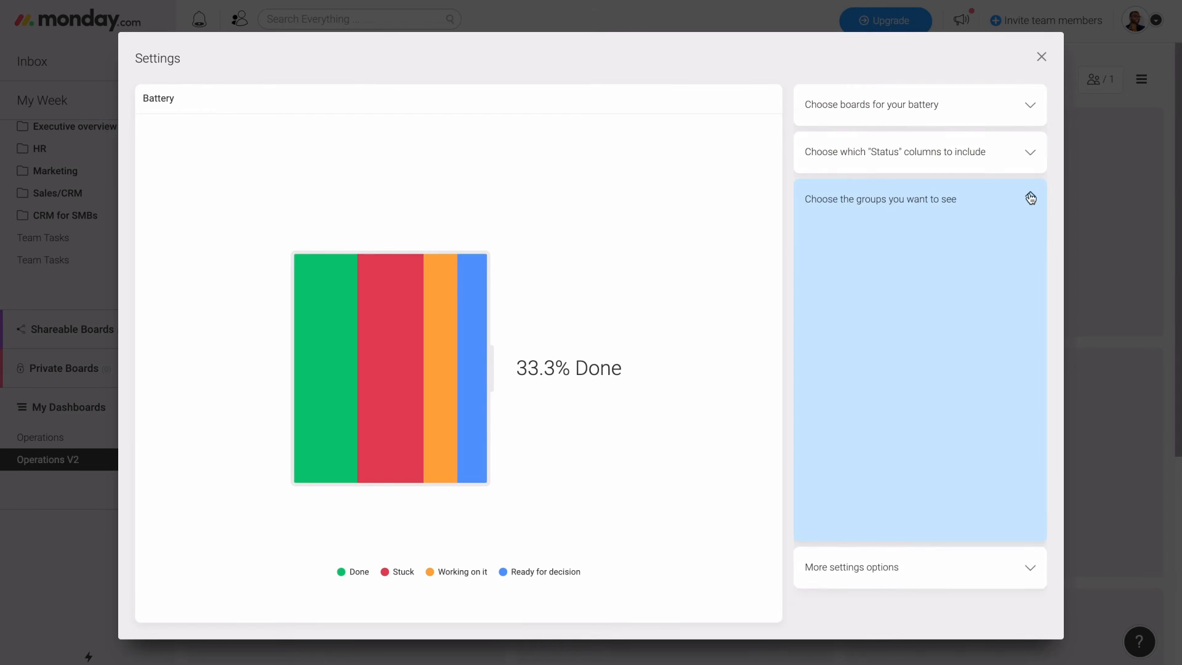
left_click(1041, 58)
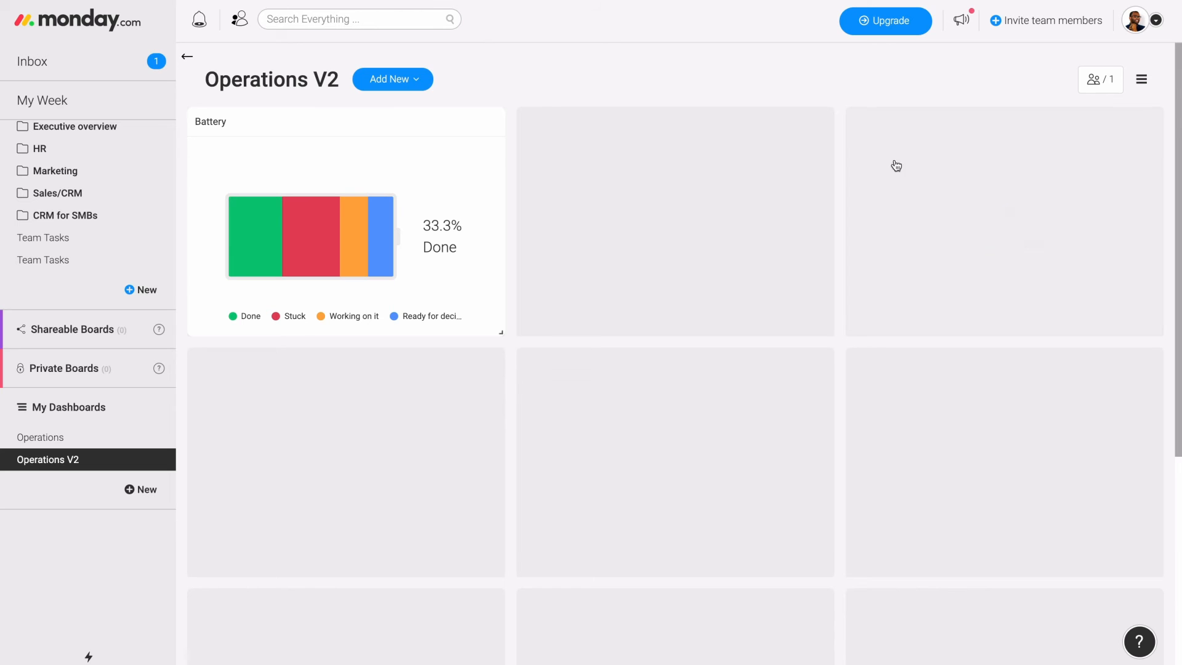
- Add a Numbers widget in the cell beside the battery and select the Order Management board for it
left_click(690, 218)
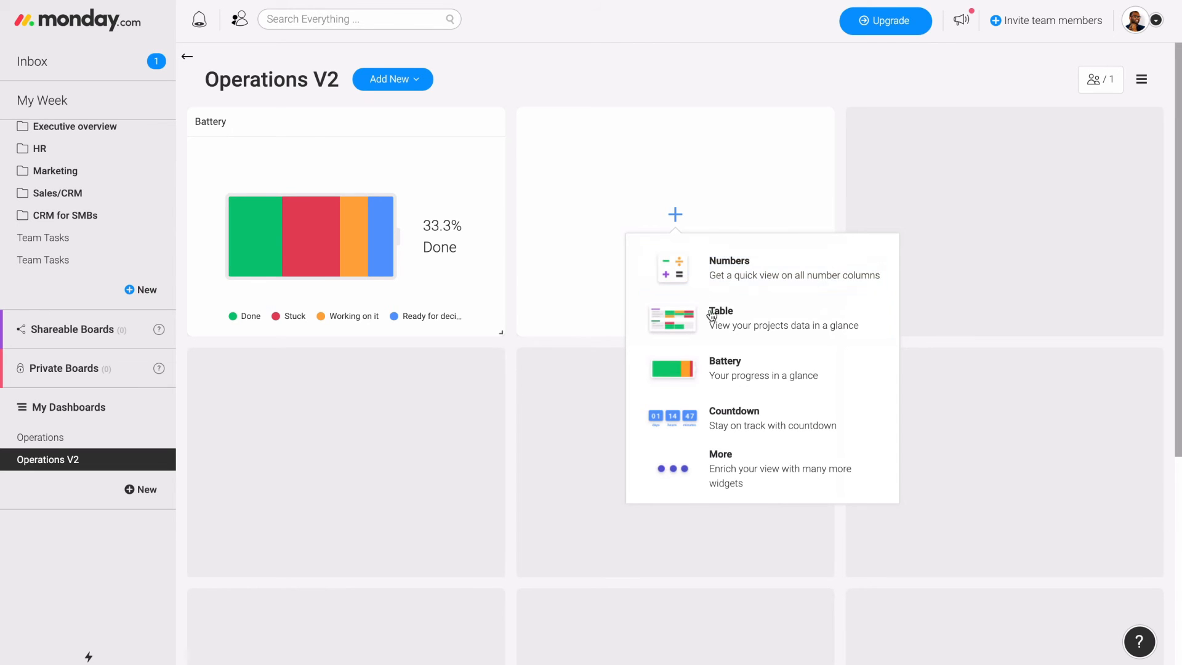
left_click(752, 281)
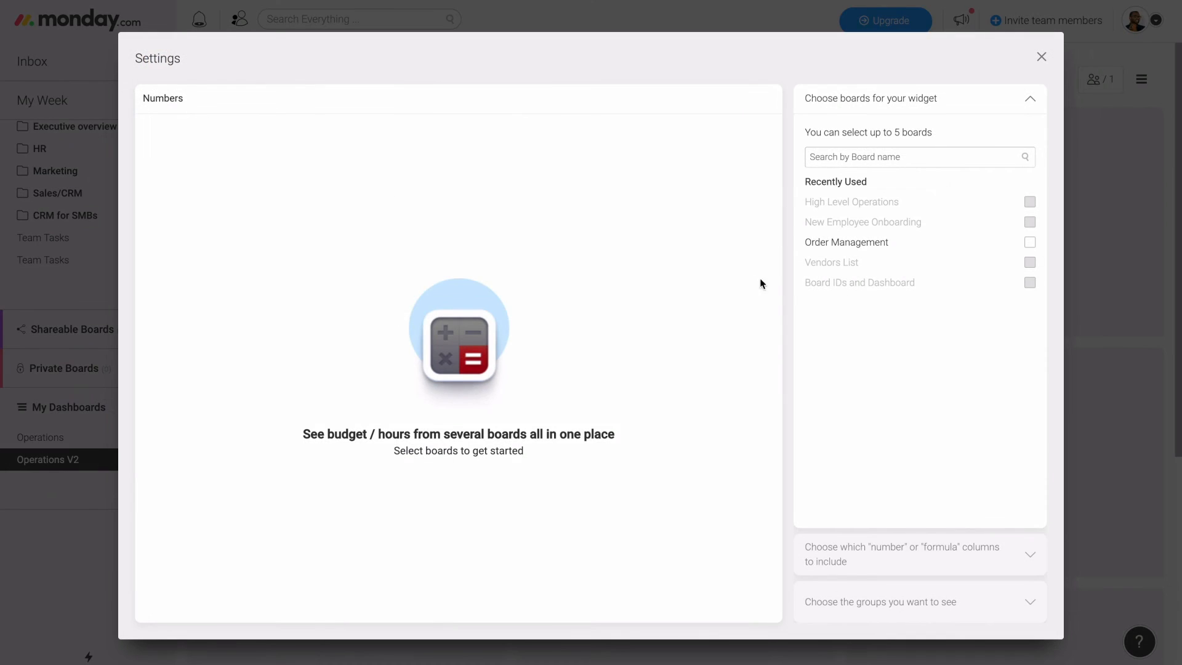
left_click(893, 247)
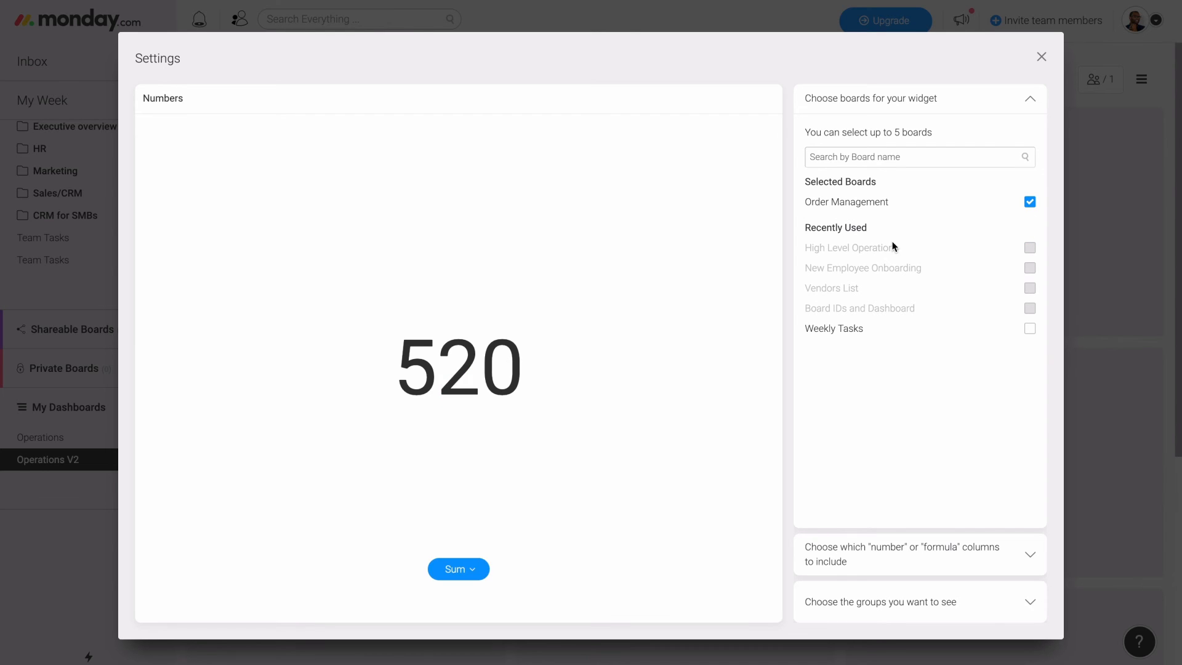
- Include only the Total Cost column of Order Management in the Numbers widget, leaving out QTY
left_click(894, 562)
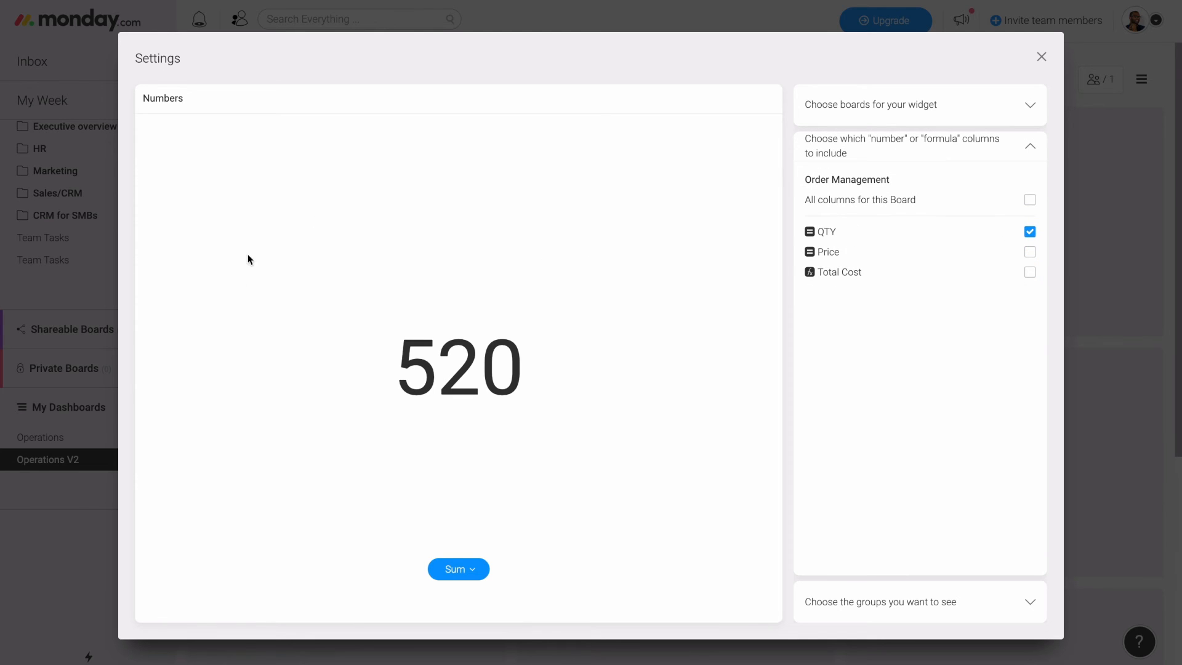
left_click(1030, 274)
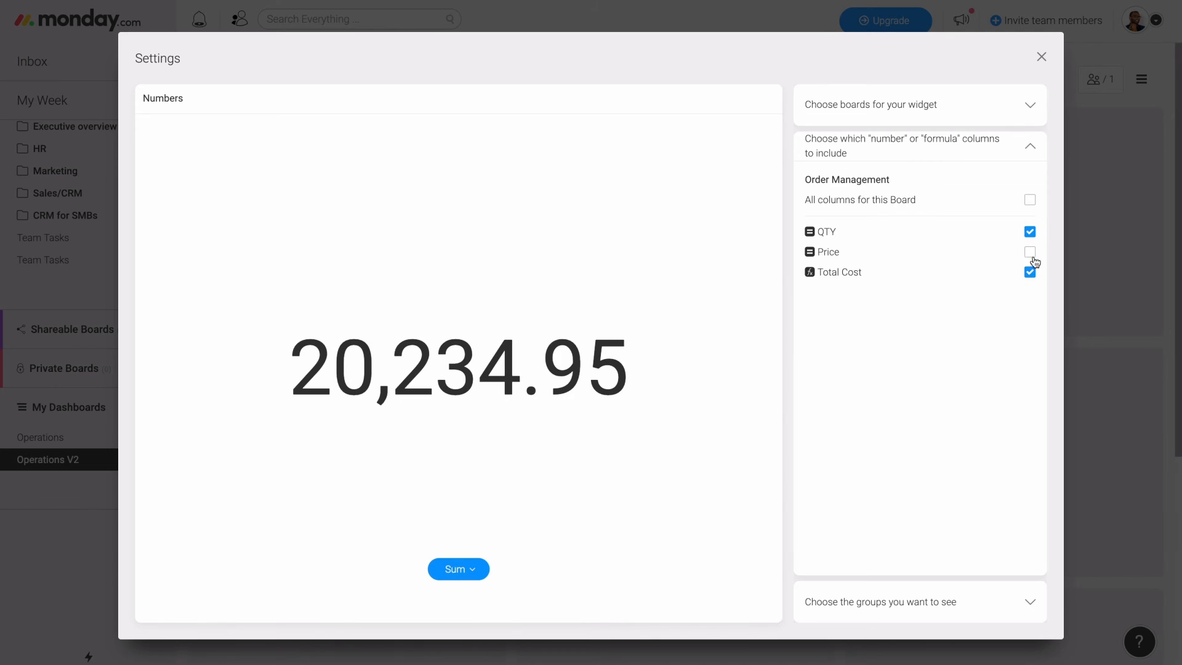
left_click(1031, 234)
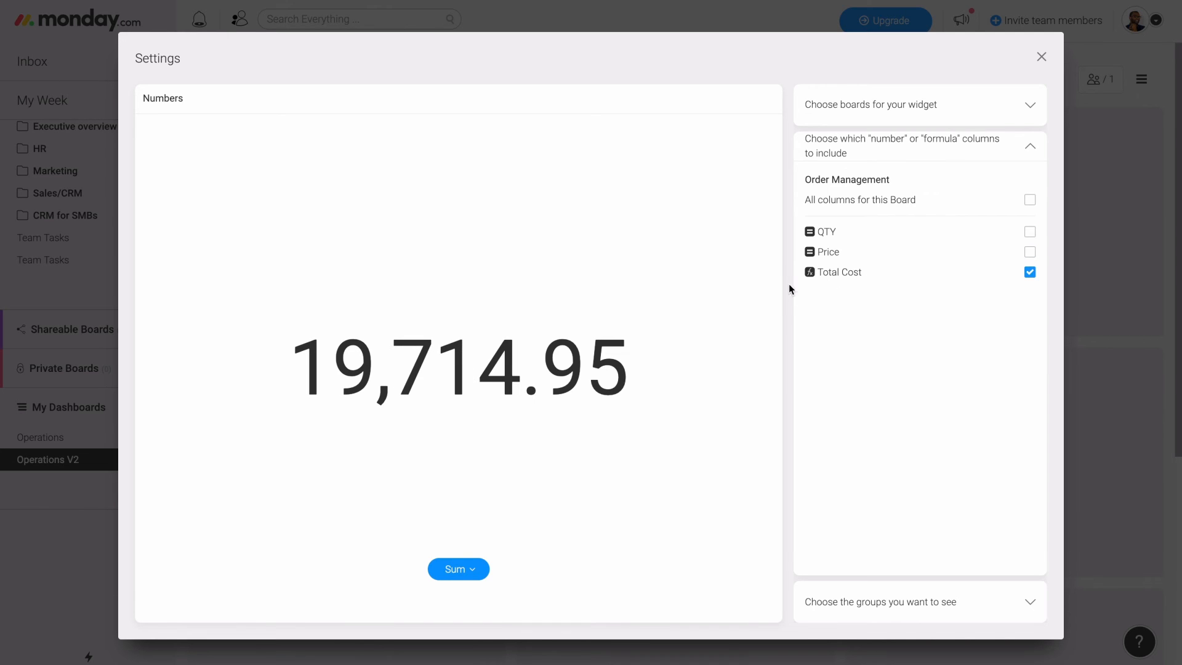
- Set the unit of the Numbers widget's sum to $
left_click(456, 571)
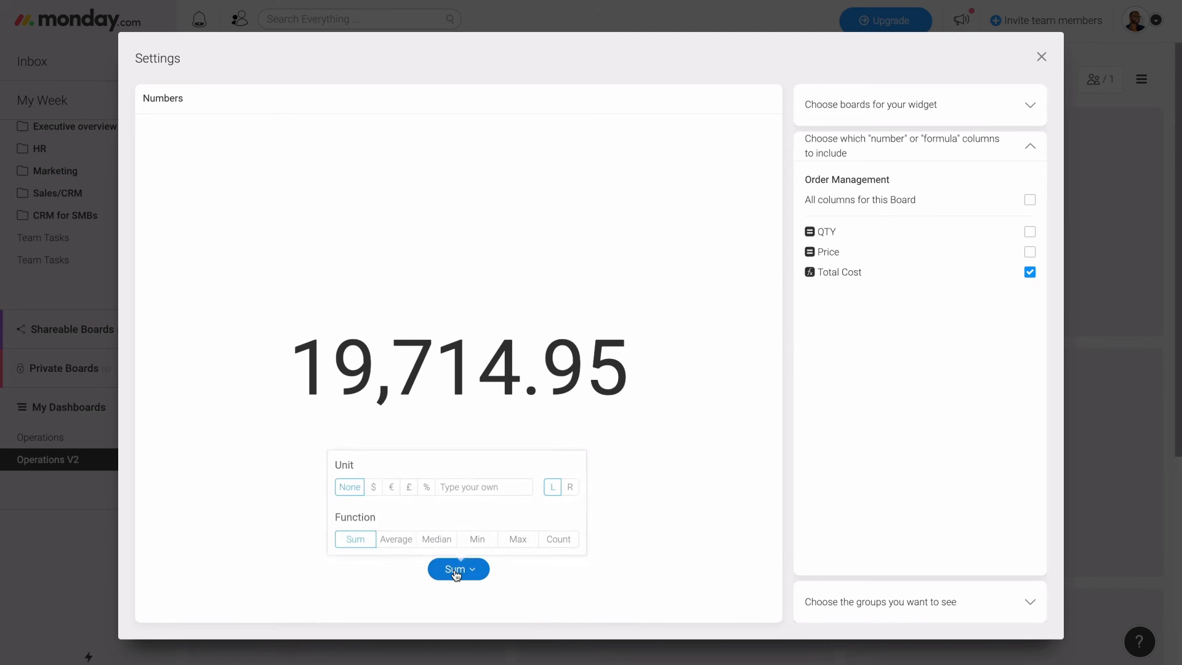
left_click(374, 487)
left_click(392, 484)
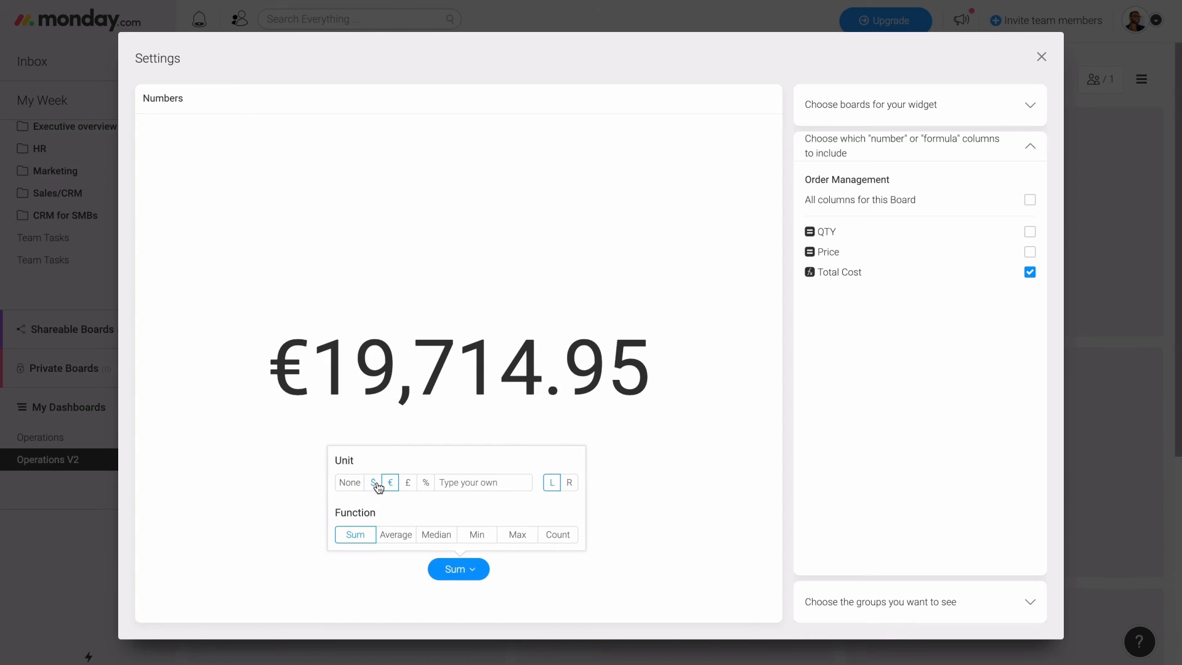
left_click(373, 484)
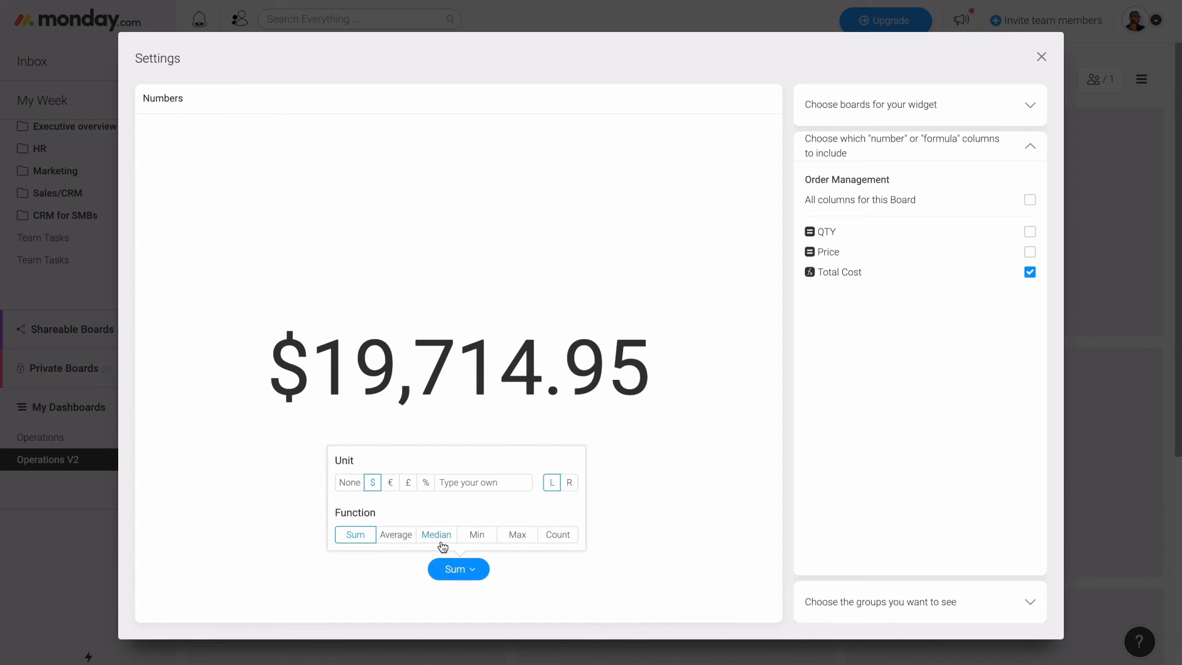
left_click(722, 522)
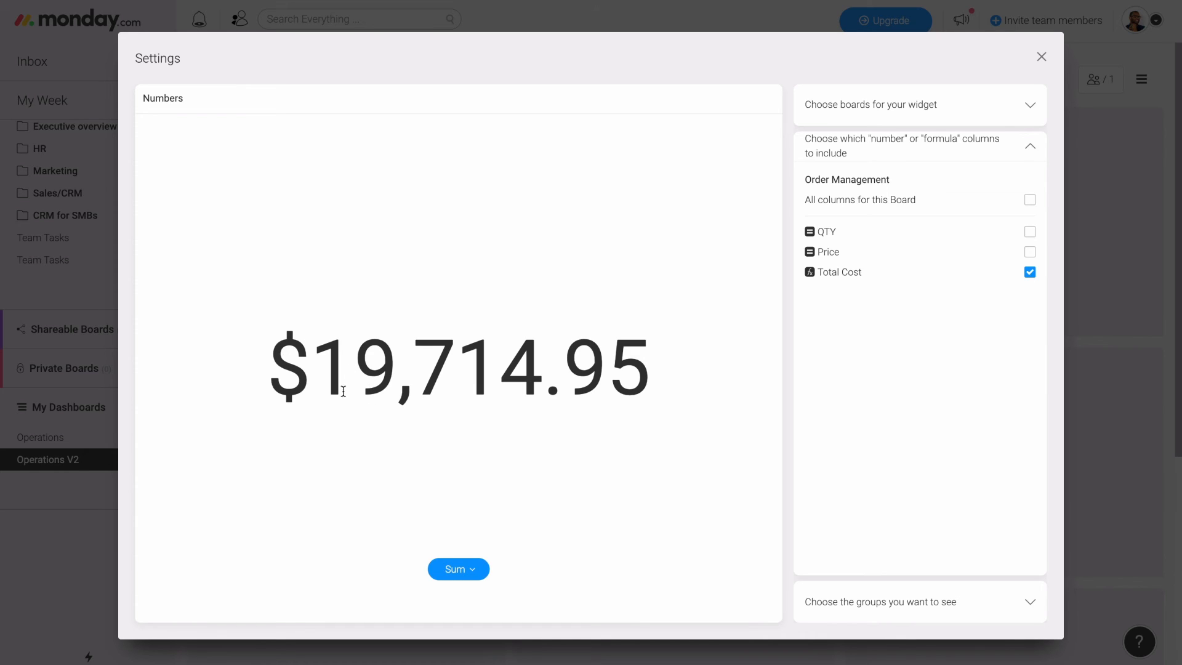
- Limit the Numbers widget to the This Month's Order group of the Order Management board
left_click(1028, 143)
left_click(996, 203)
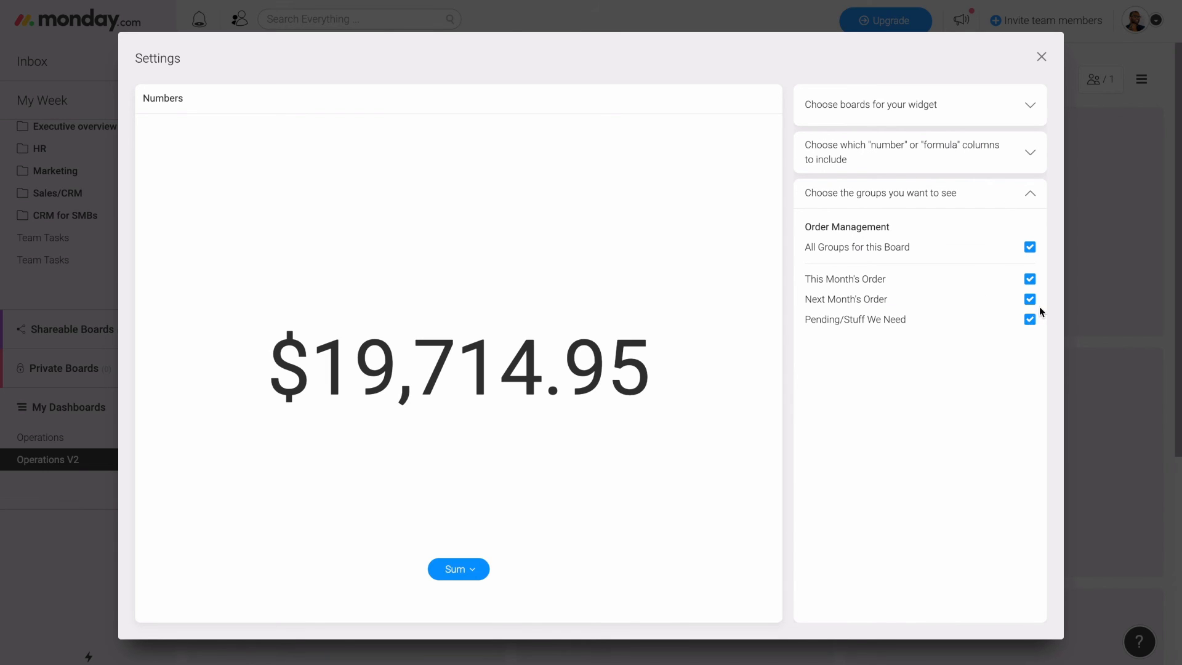
left_click(1029, 279)
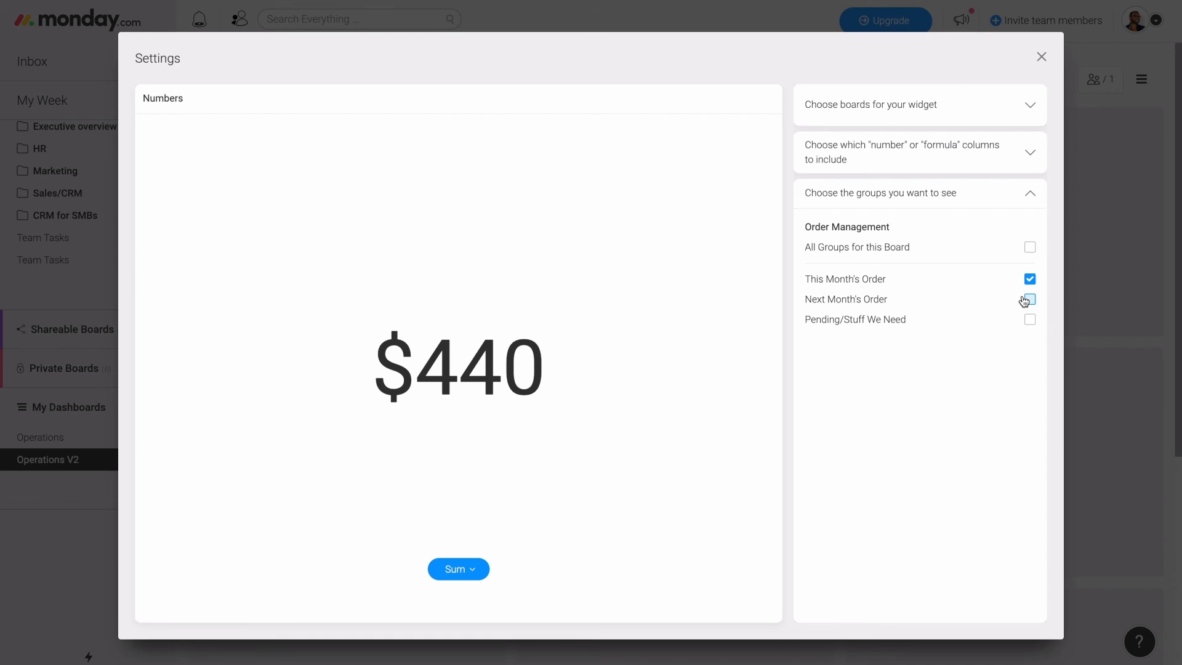
- Include the Next Month's Order group in the Numbers widget as well and close its settings
left_click(1029, 299)
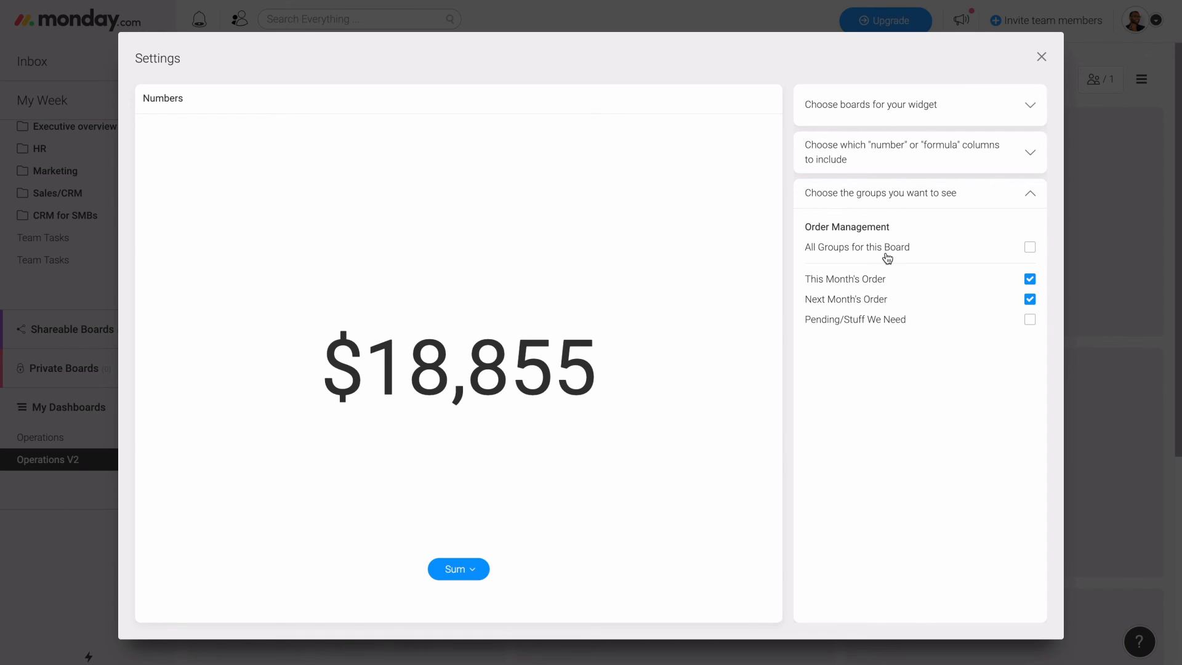
left_click(1039, 58)
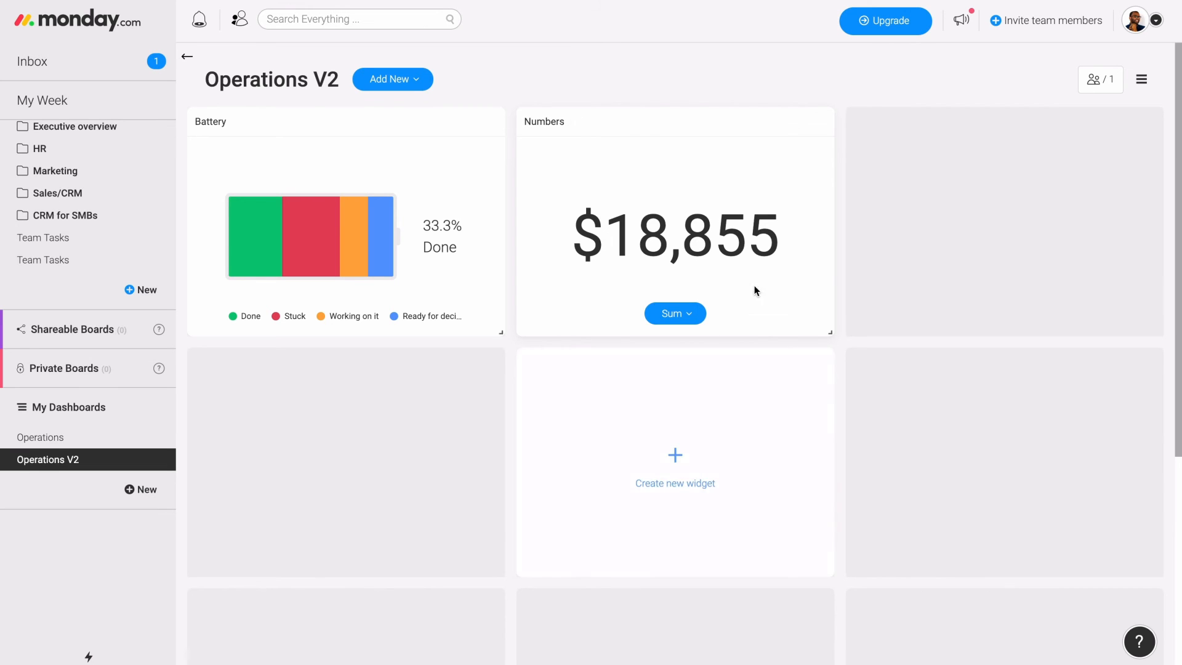
- Add a second Battery widget in the empty cell beside the Numbers widget, using the New Employee Onboarding board
left_click(991, 229)
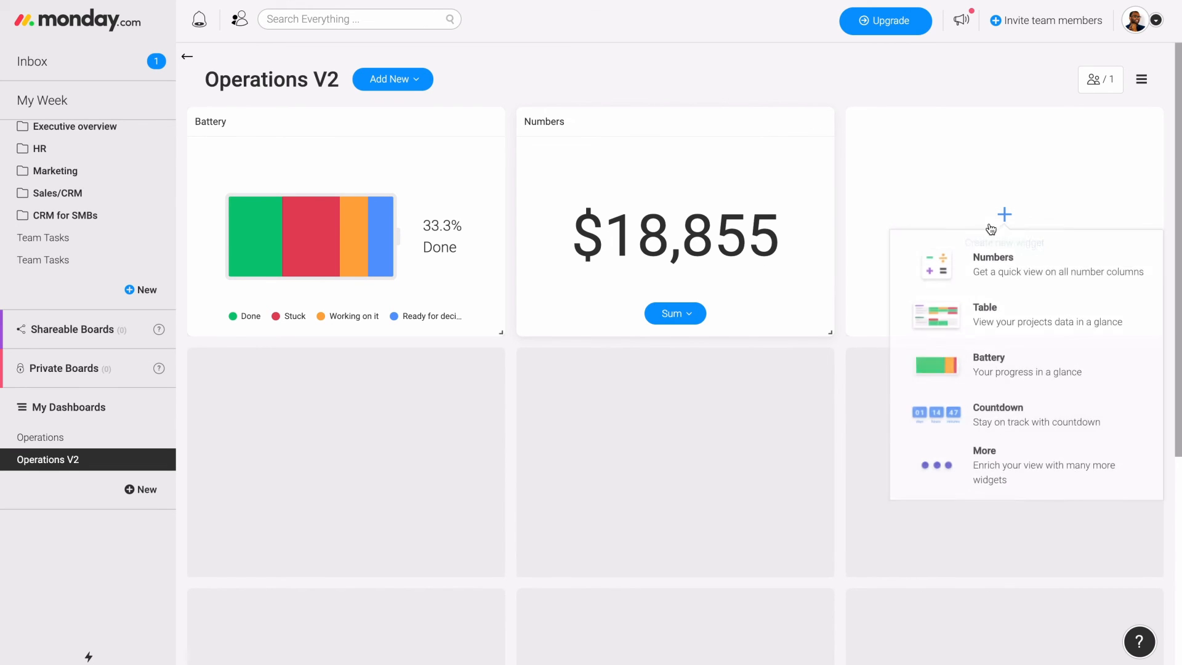
left_click(998, 366)
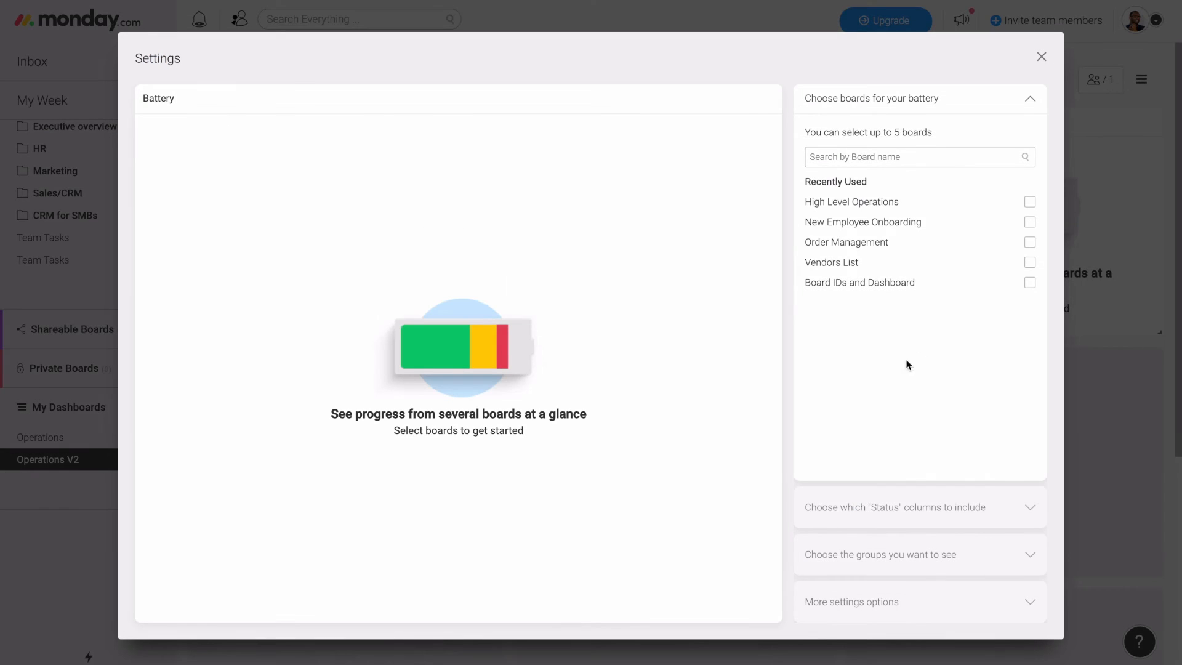
left_click(903, 223)
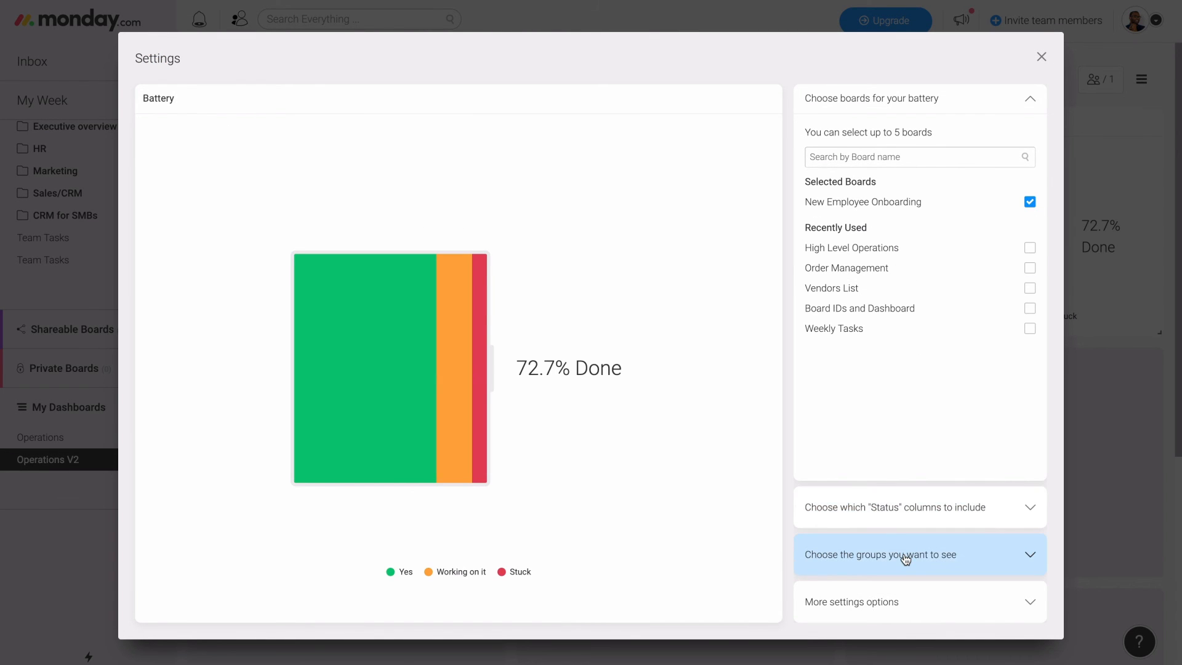
- Base the new battery on the status column of the third employee listed for New Employee Onboarding
left_click(904, 517)
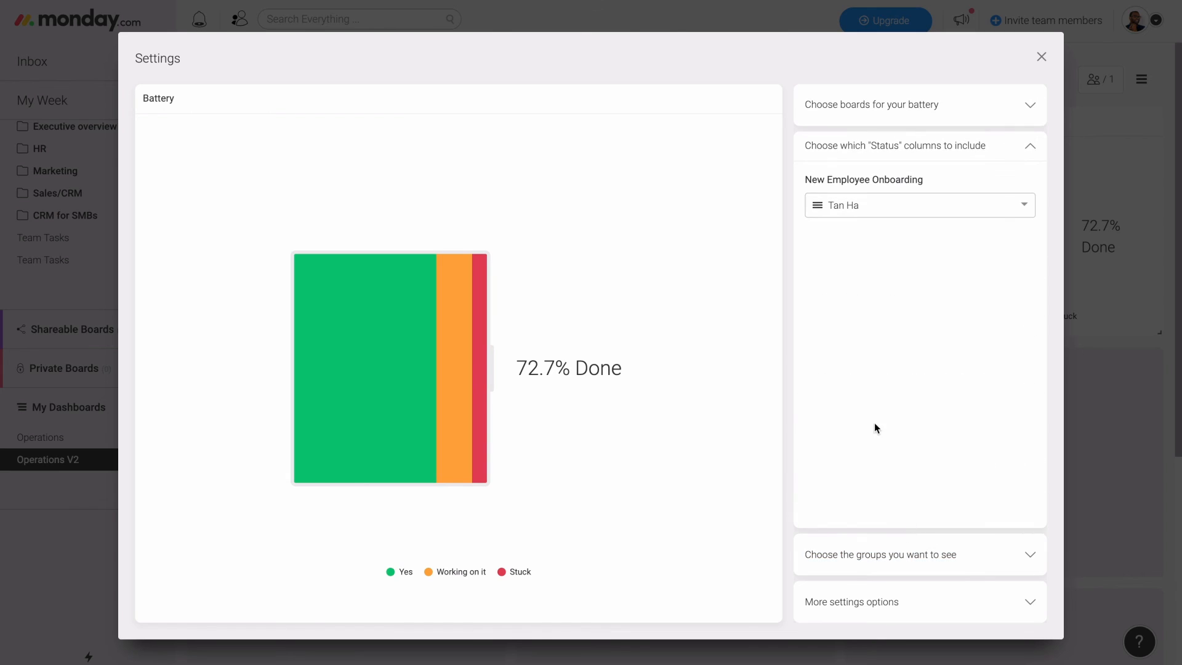
left_click(893, 208)
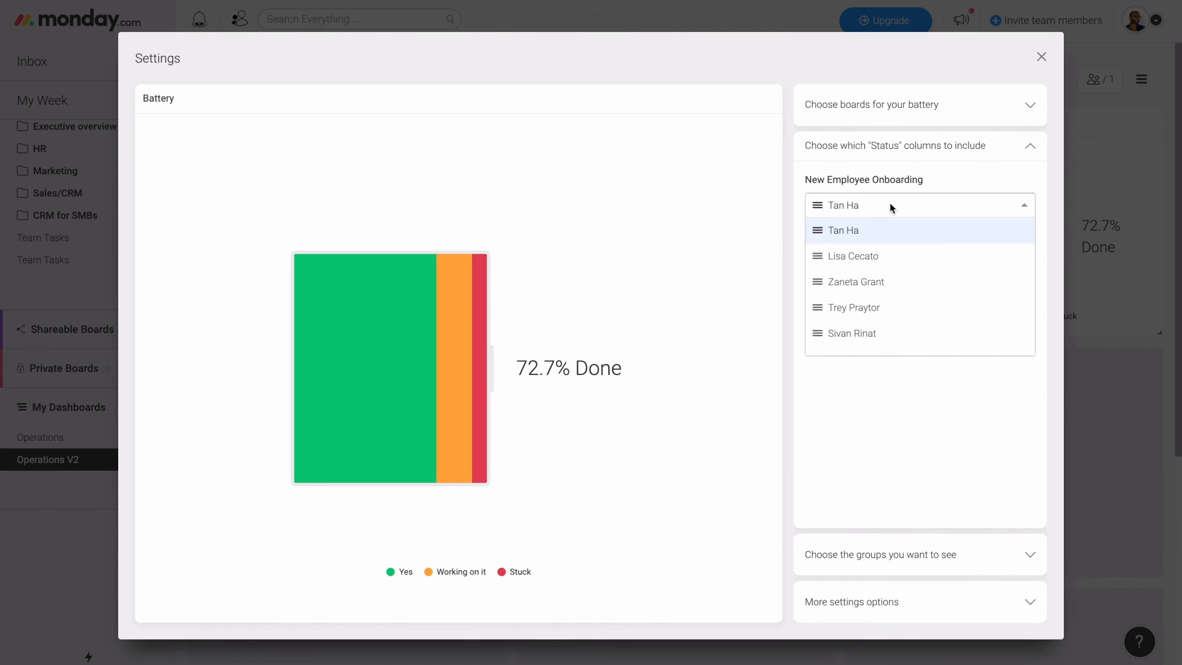
left_click(891, 282)
- Limit the new battery to the First day and Week 1 groups of New Employee Onboarding and close its settings
left_click(886, 556)
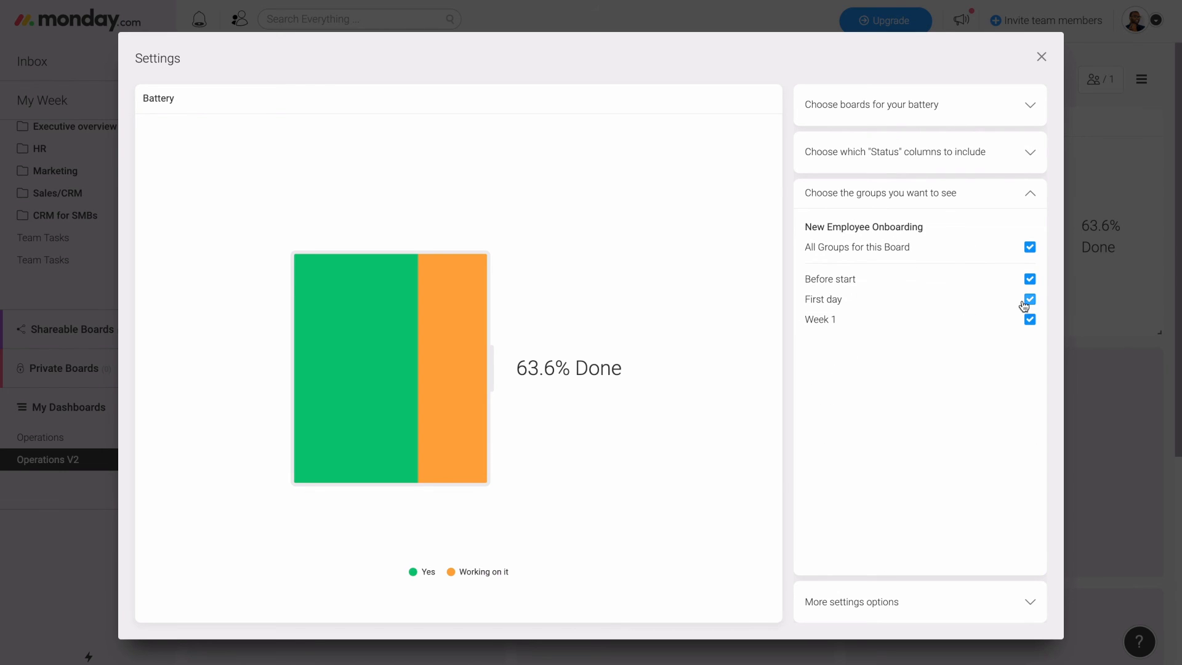
left_click(1031, 301)
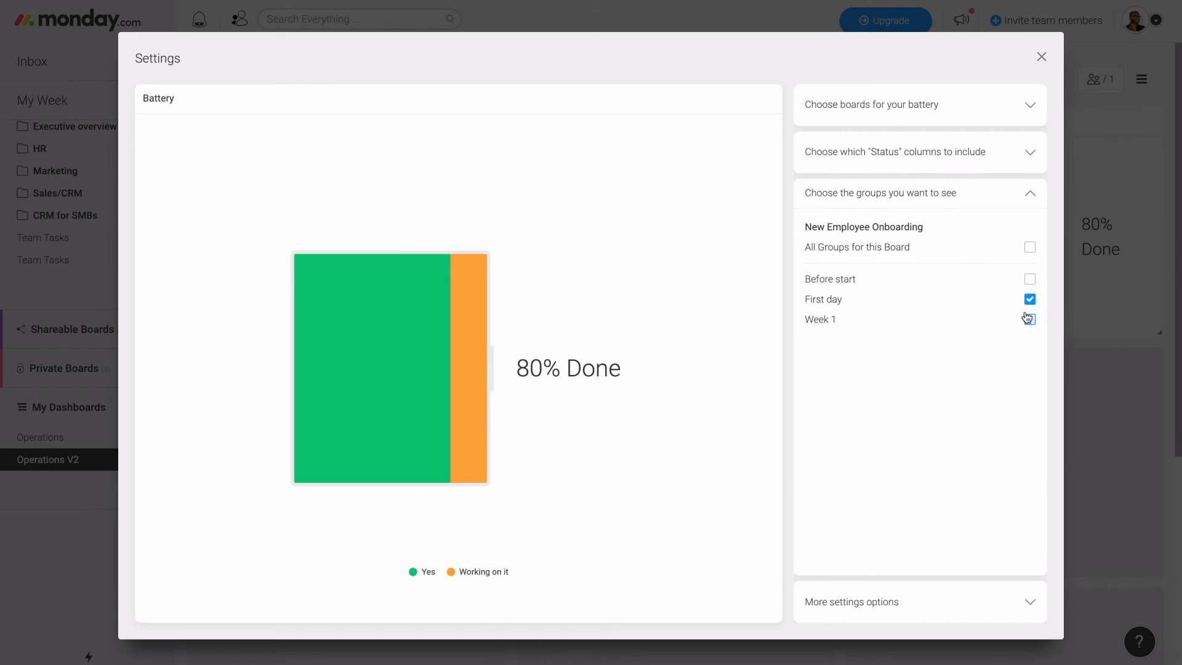
left_click(1028, 318)
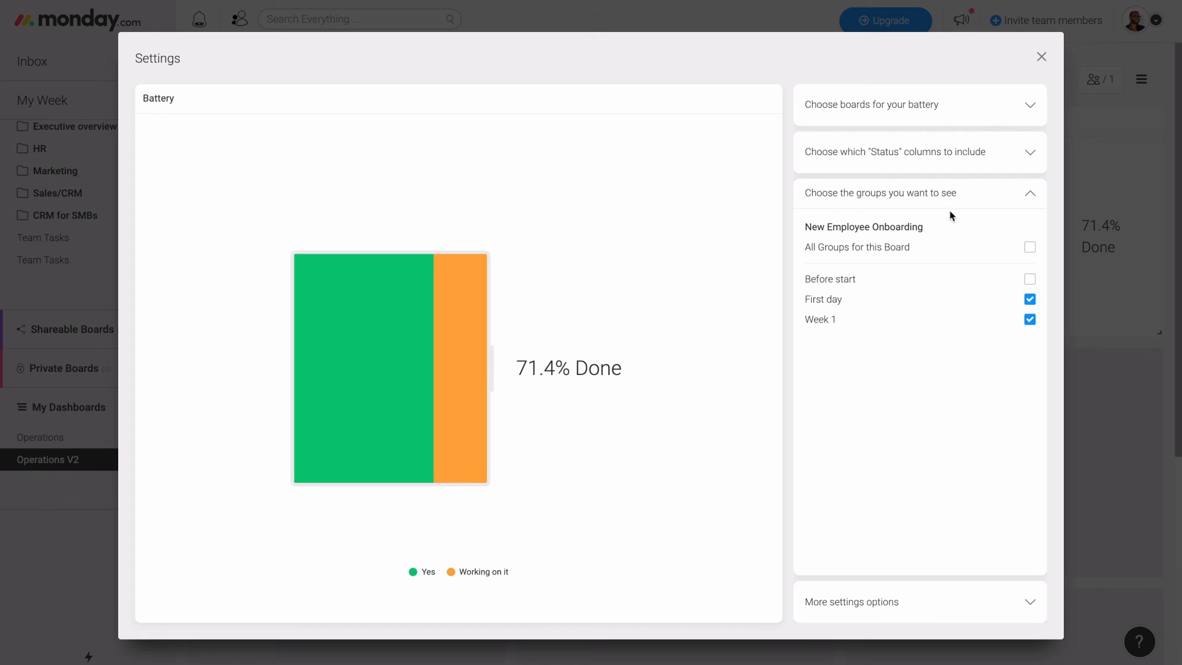
left_click(1040, 57)
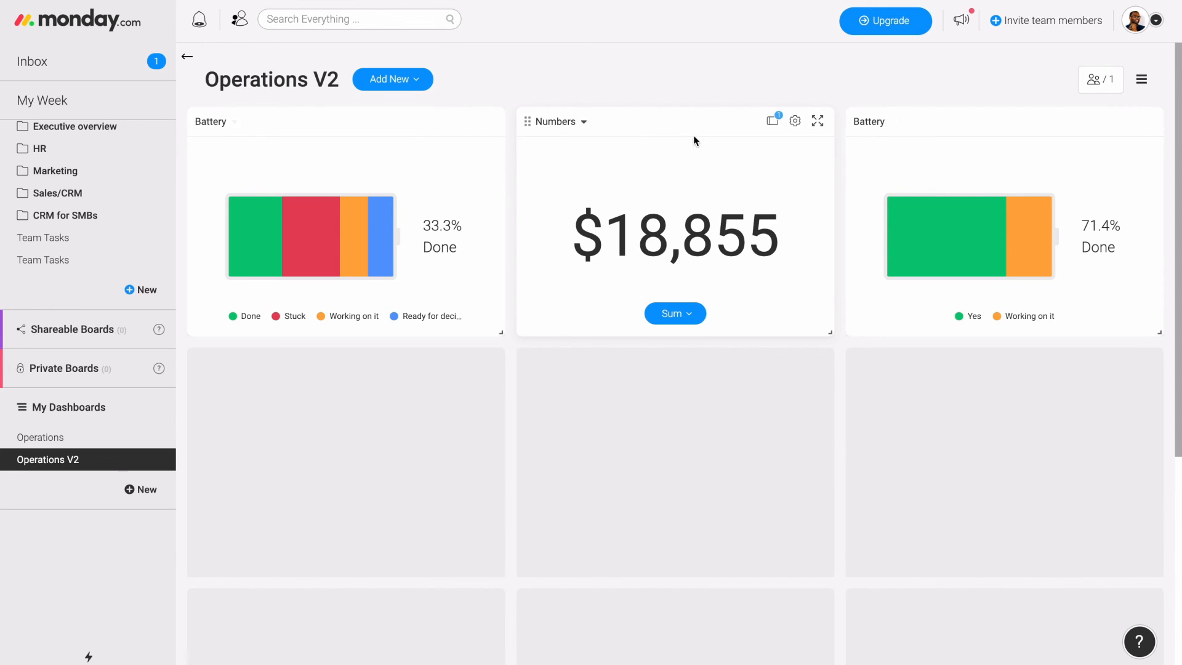
- Rename the New Employee Onboarding battery widget with the full name of the employee whose status column it tracks
left_click(878, 122)
key("ctrl+a")
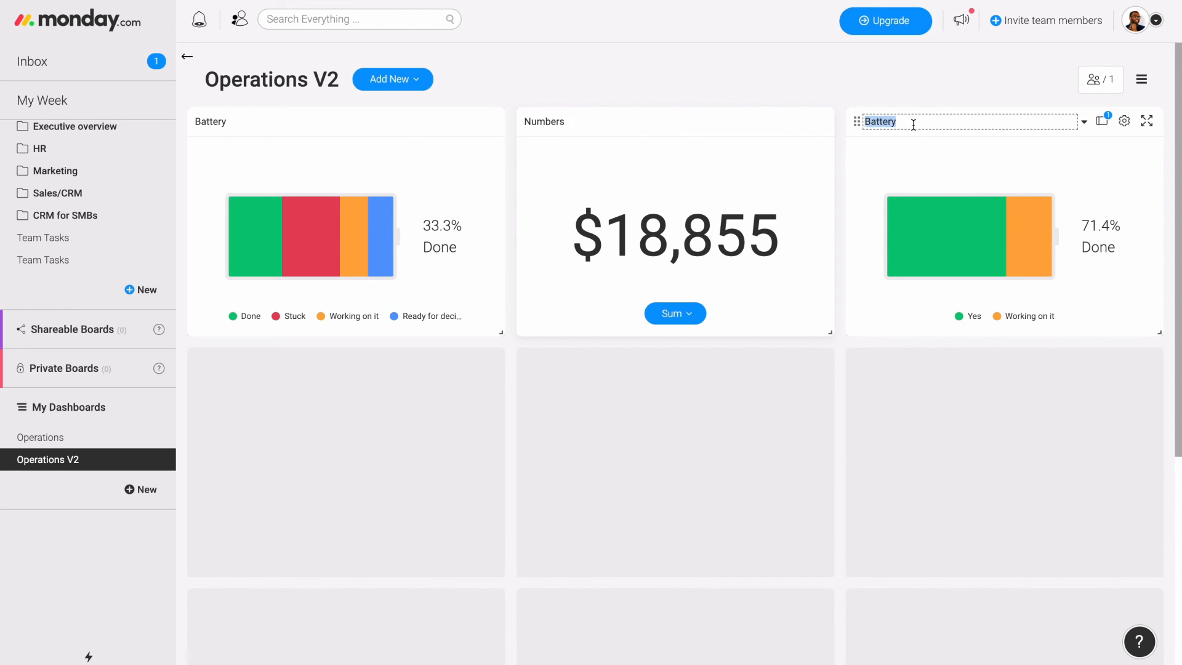
key("BackSpace")
type("Zana")
left_click(704, 110)
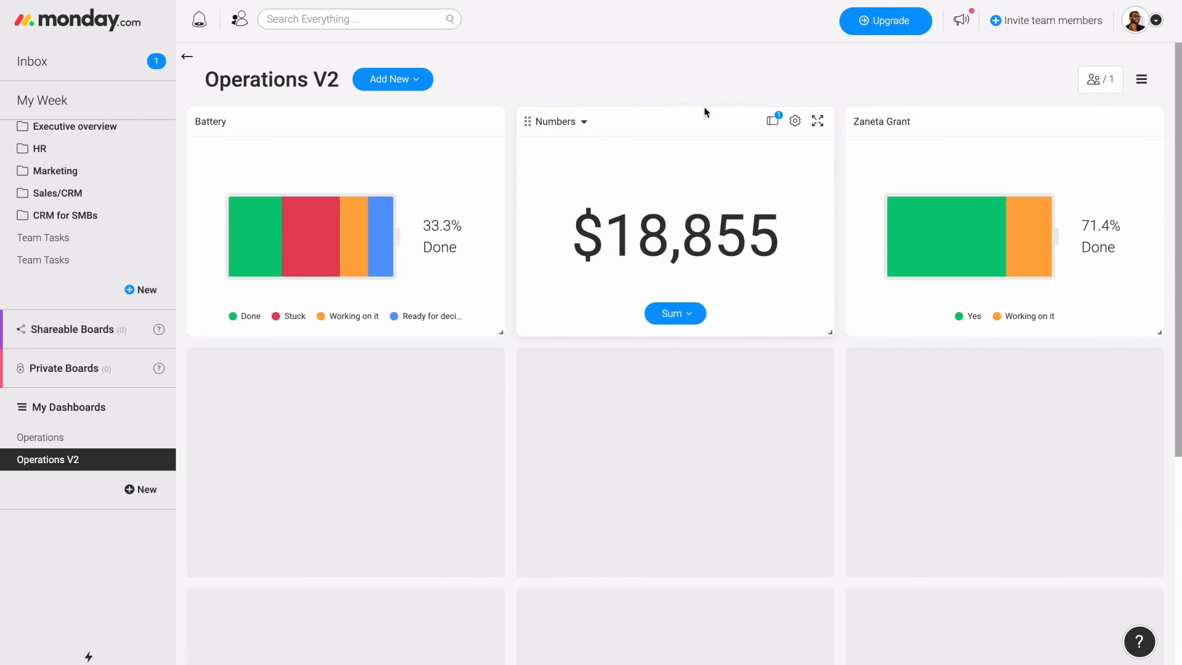
- Rename the Numbers widget as "Costs for next 2 months"
left_click(561, 122)
key("ctrl+a")
type("Co")
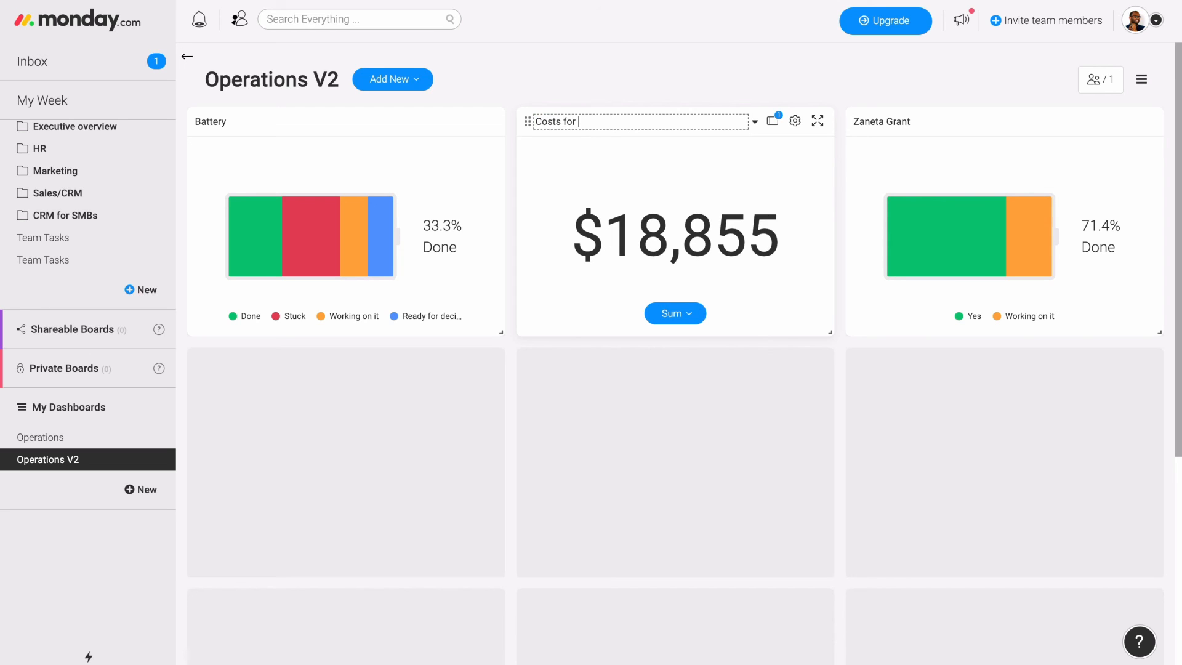
type("sts for nes")
key("BackSpace")
type("xt 2 months")
key("Return")
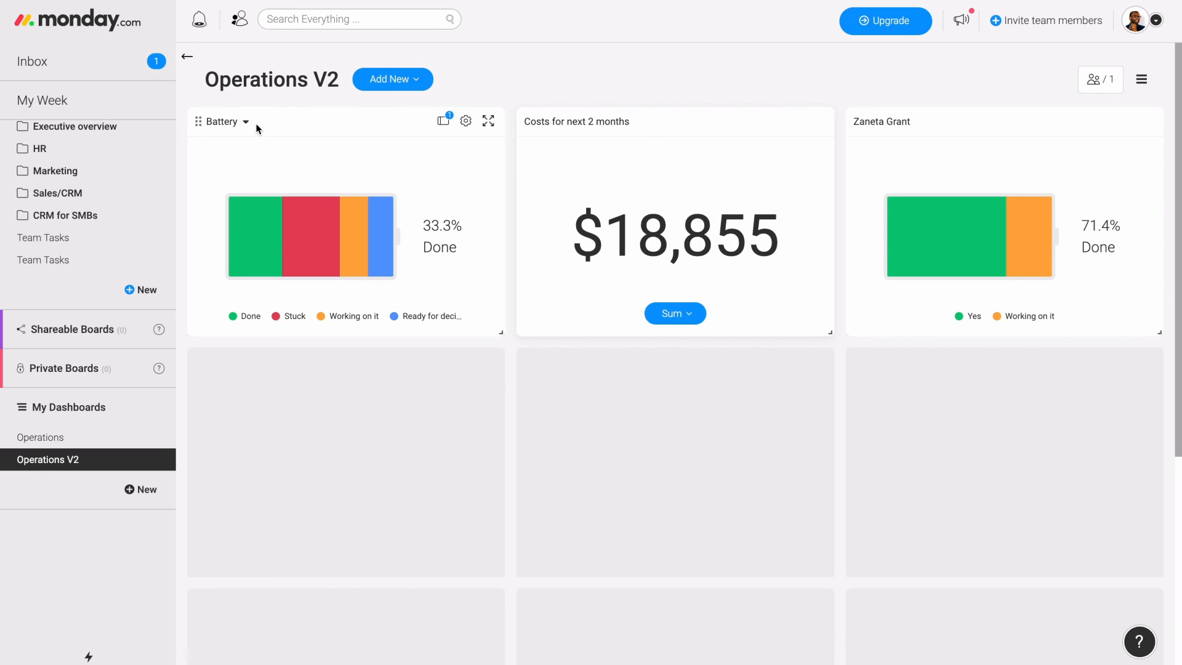
- Rename the first Battery widget as "High Level Task"
left_click(218, 117)
type("High Level Task")
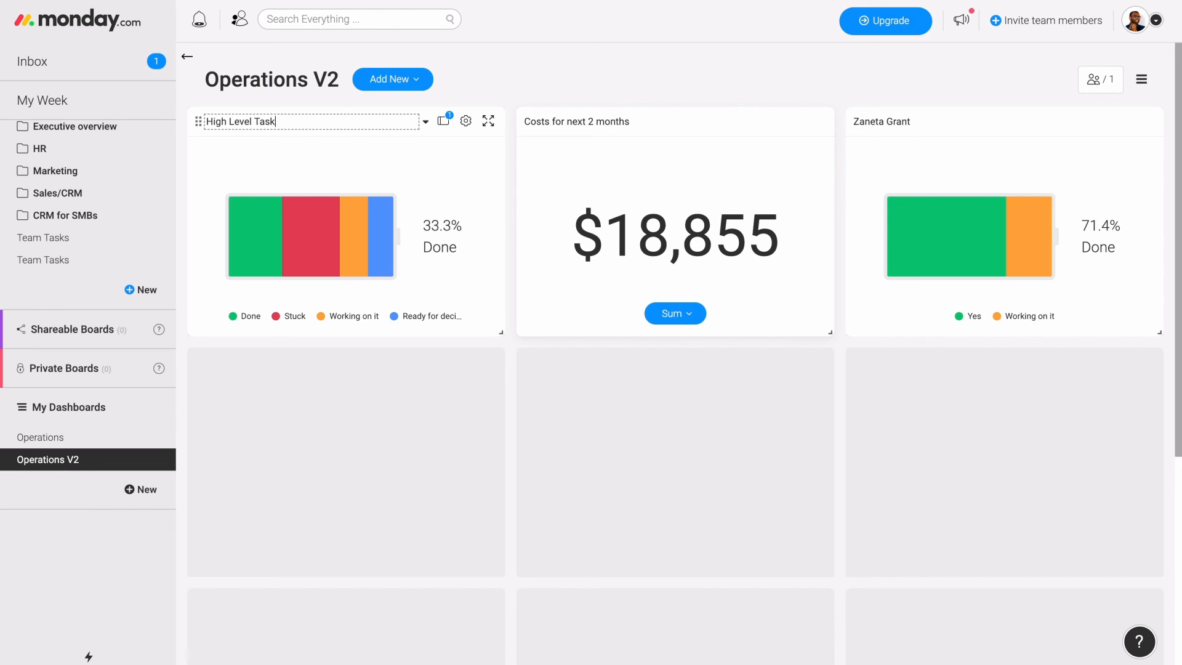
key("Return")
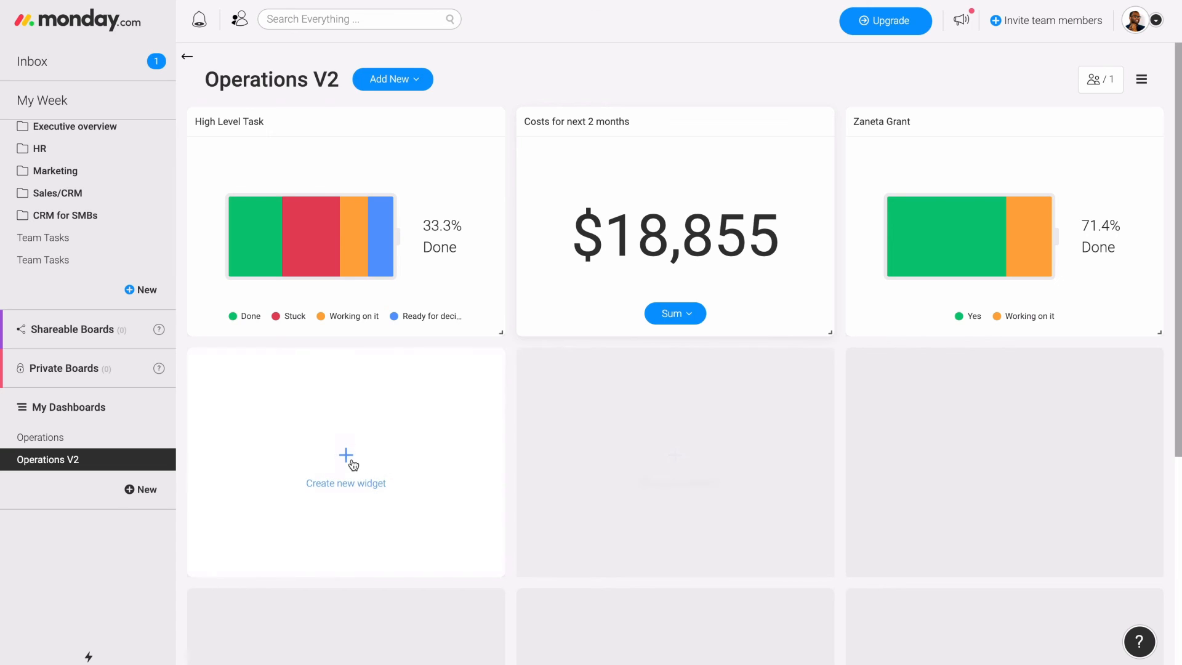
- Add a Table widget in the cell below the High Level Task battery, using the High Level Operations and Vendors List boards
left_click(353, 464)
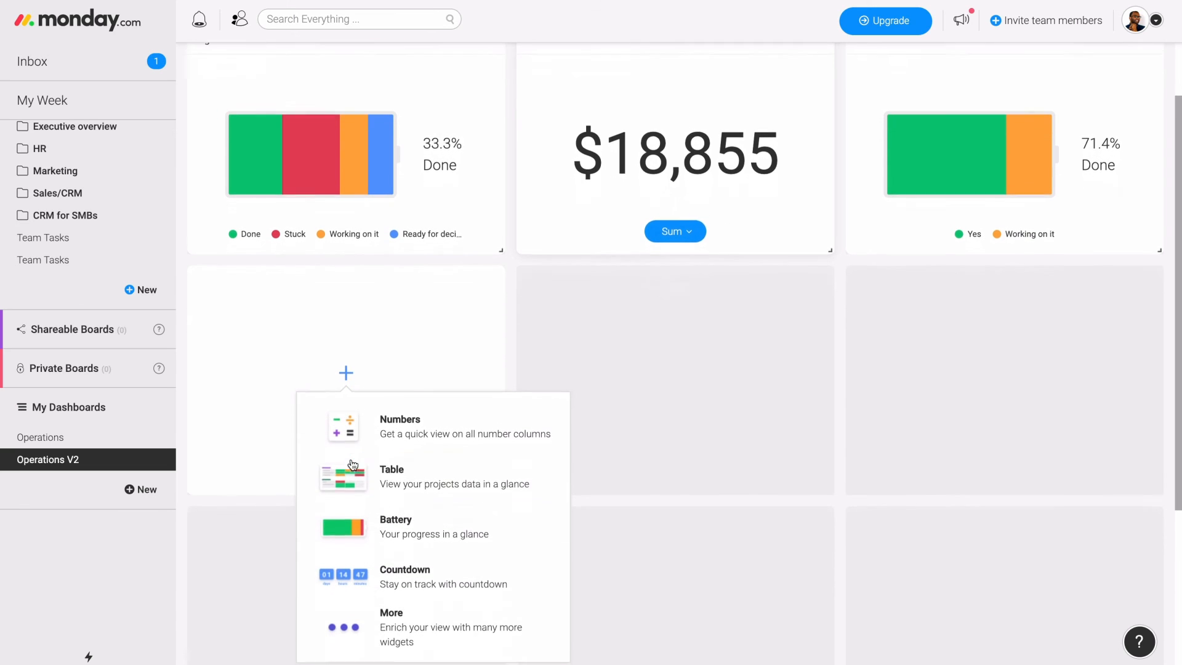
left_click(423, 484)
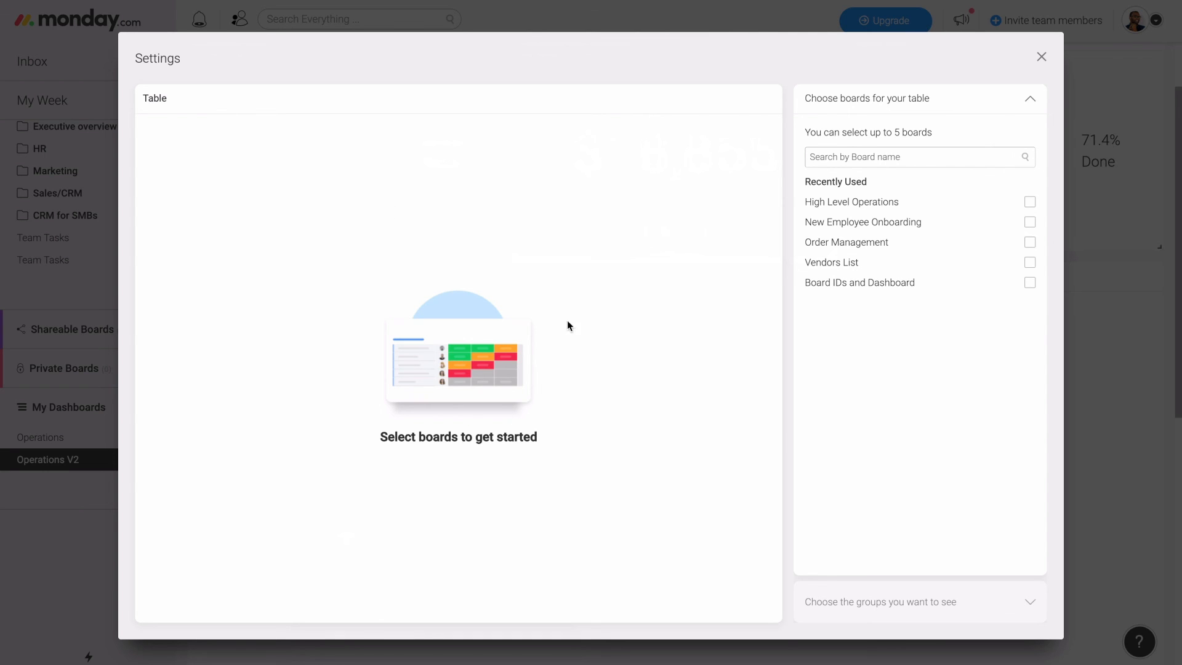
left_click(1030, 203)
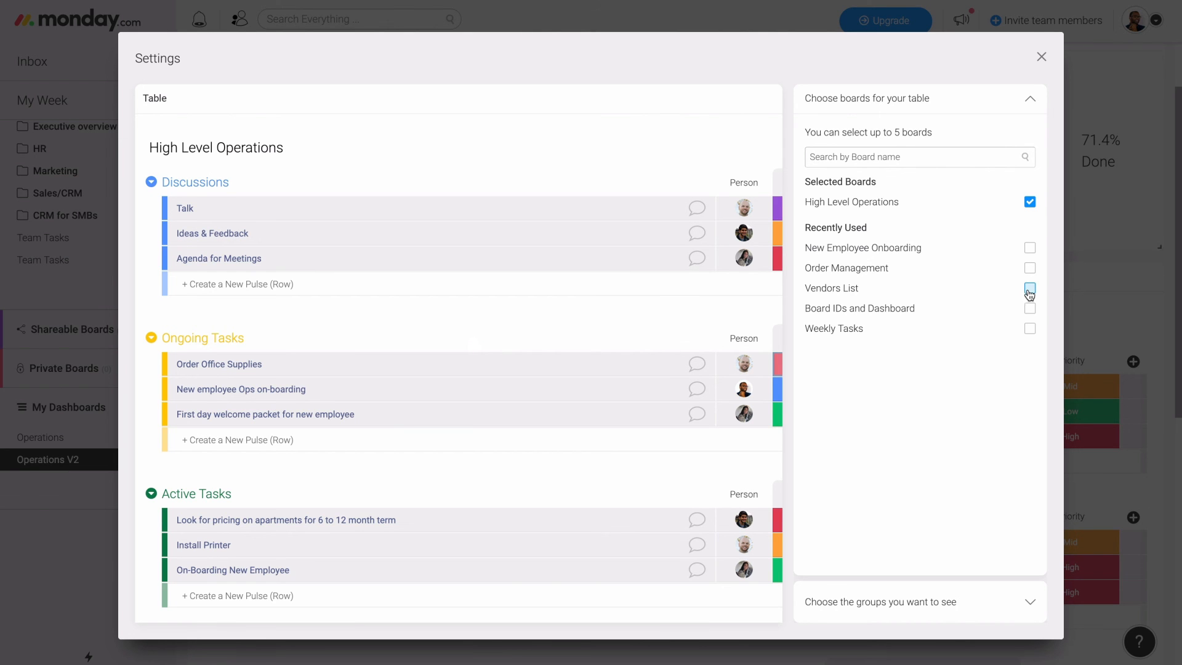
left_click(1030, 290)
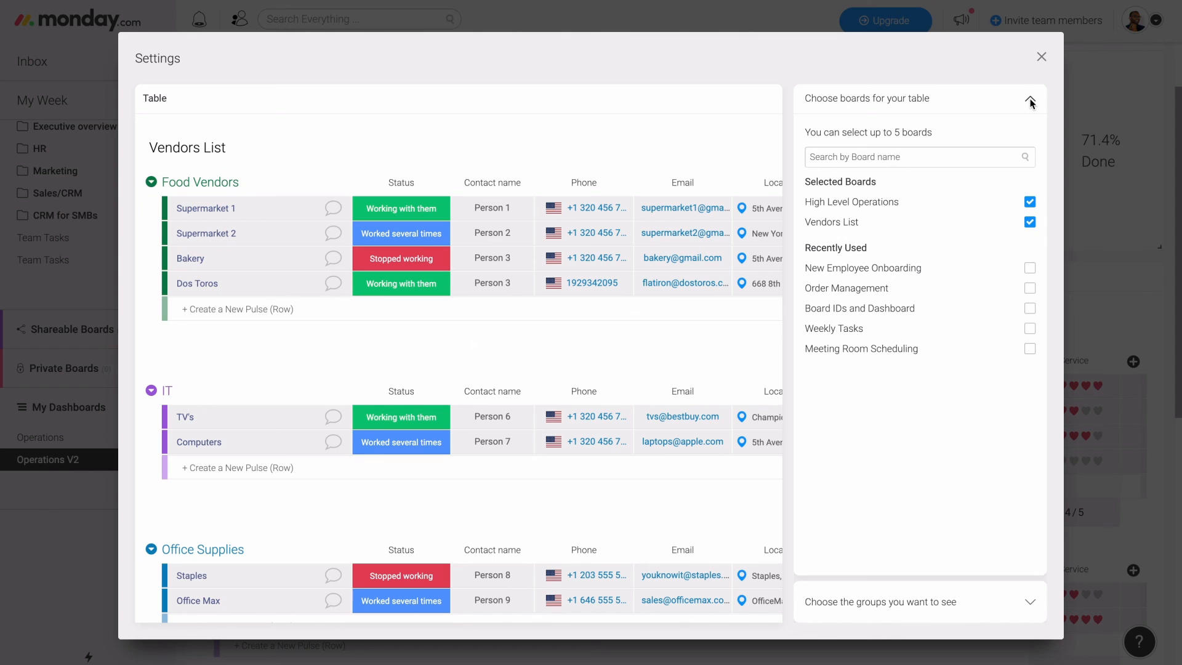
- Limit the table to Office Supplies and Office Cleaning Service from Vendors List, and Active Tasks and Office Setup from High Level Operations
left_click(1032, 103)
left_click(1005, 146)
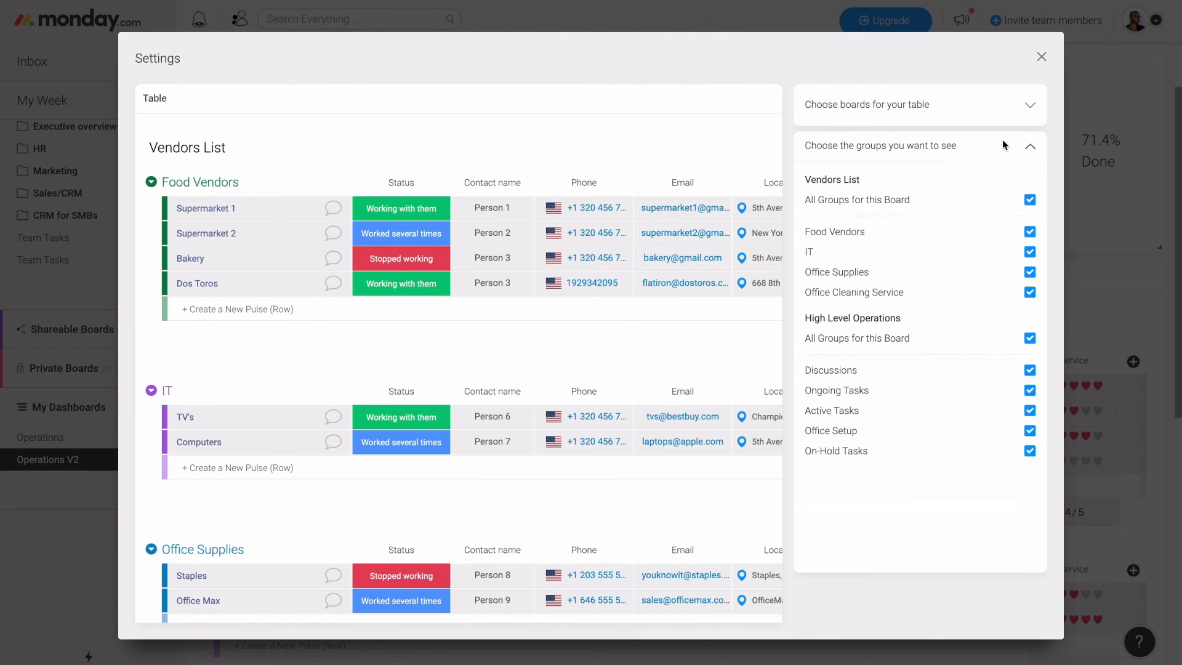
left_click(1030, 201)
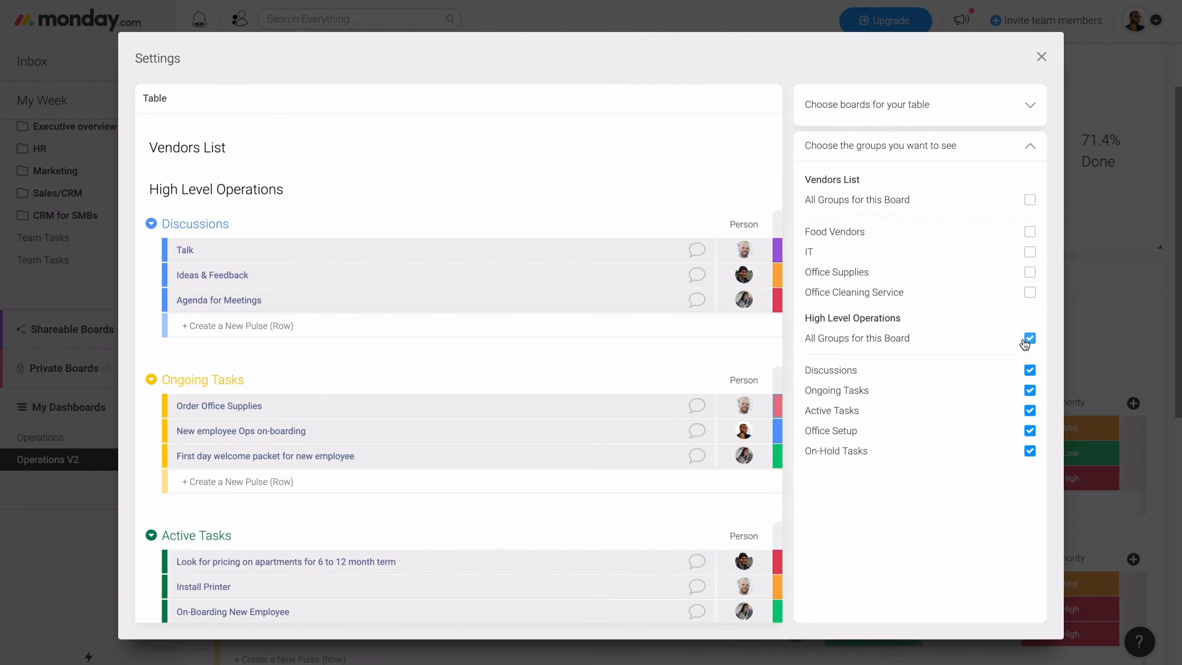
left_click(1030, 339)
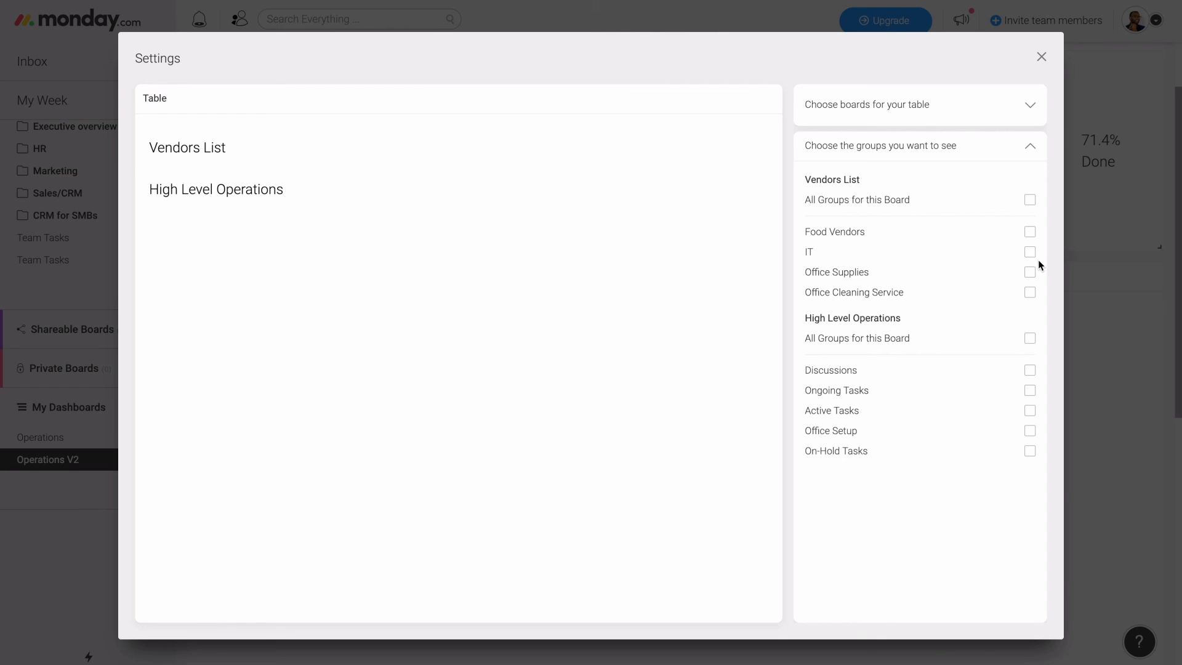
left_click(1030, 273)
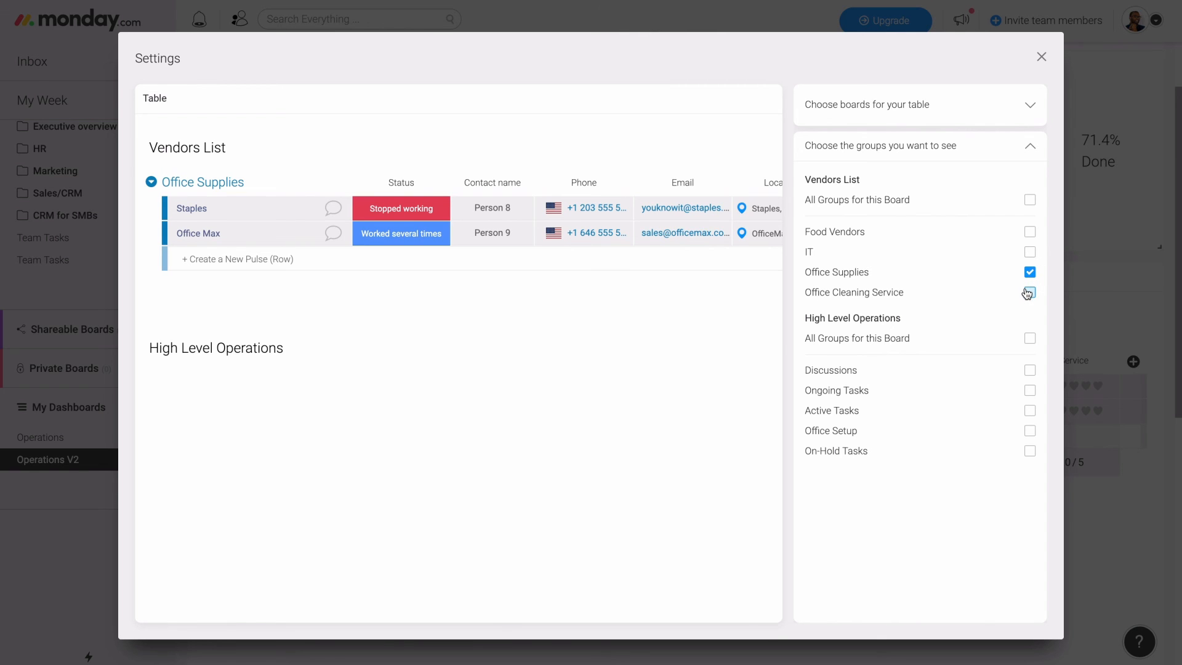
left_click(1029, 293)
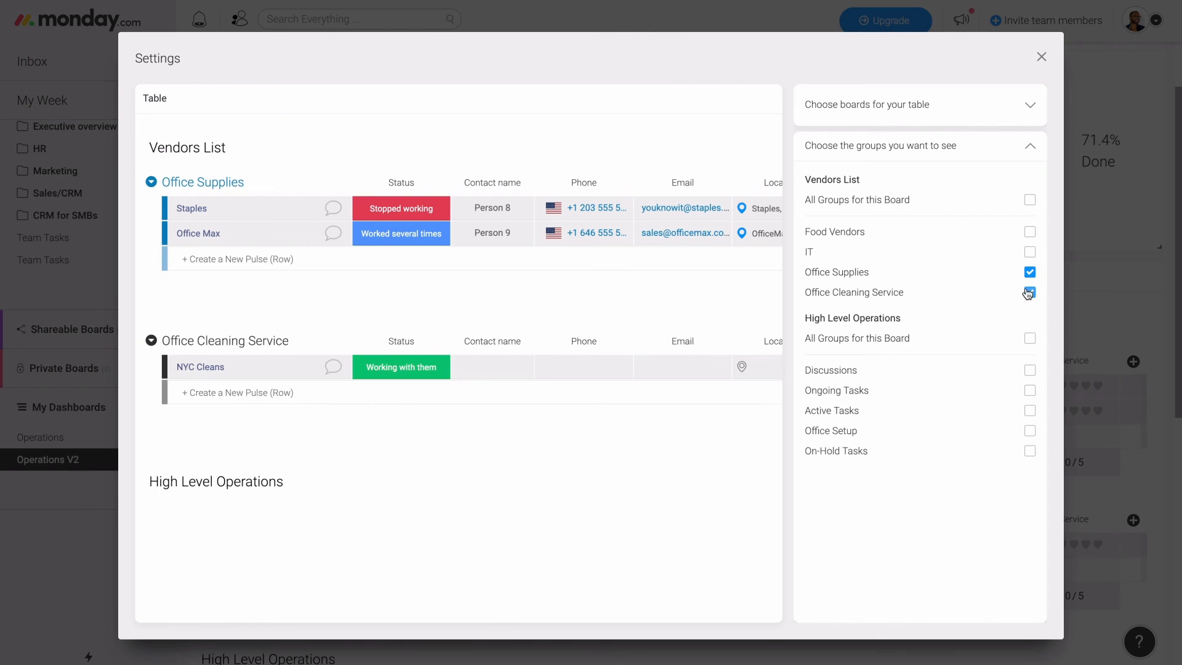
left_click(1029, 411)
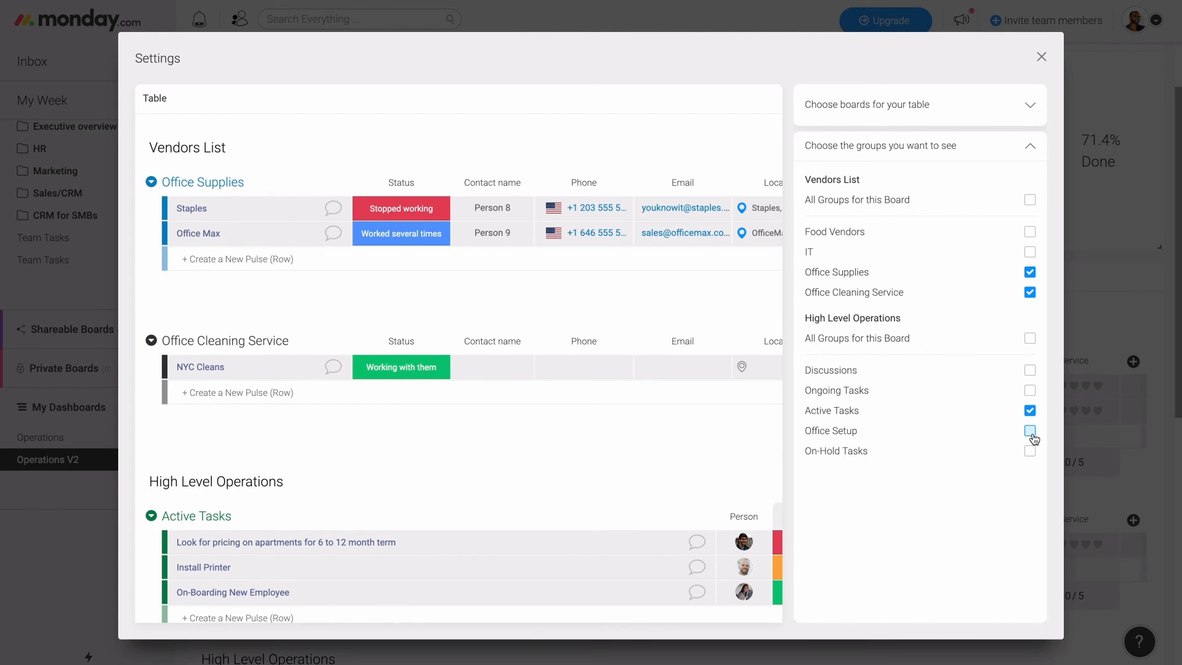
left_click(1042, 56)
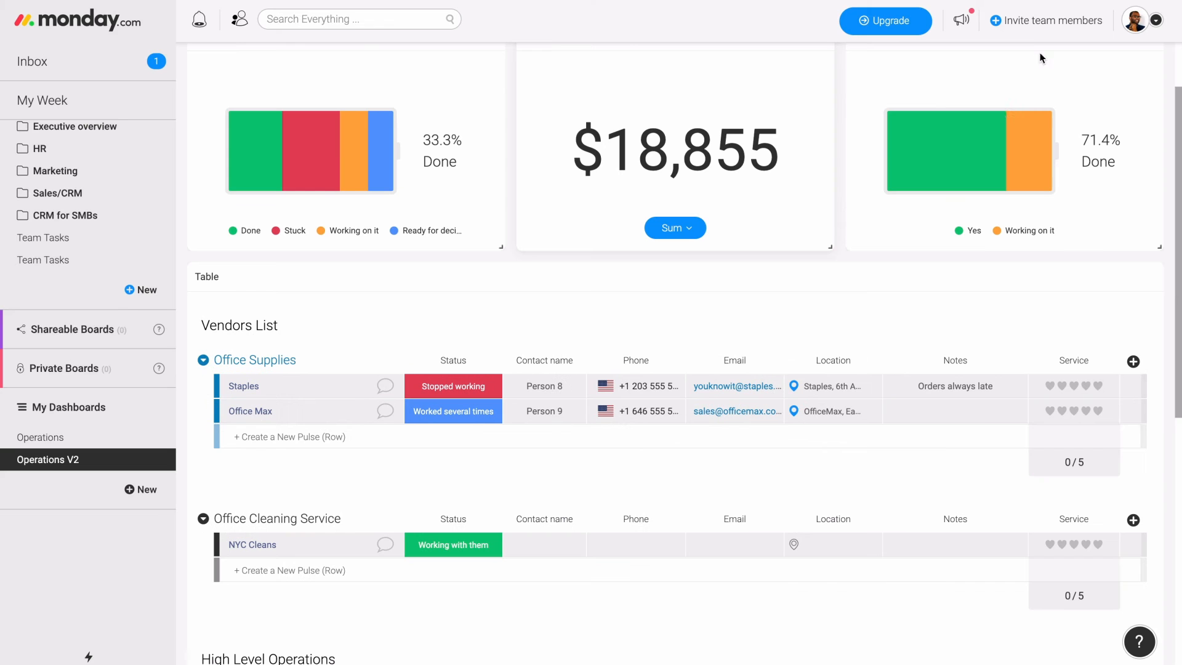
- Review the Vendors List and High Level Operations groups in the dashboard's Table widget
scroll(589, 586, "down", 2)
scroll(589, 586, "down", 8)
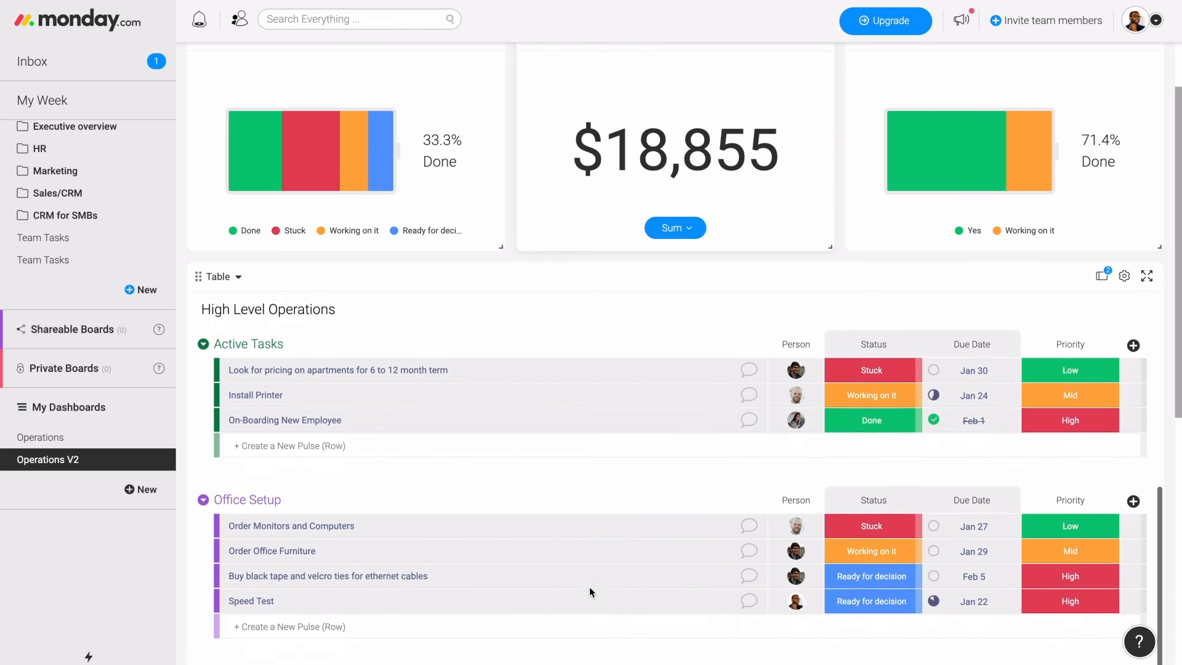
scroll(589, 588, "up", 10)
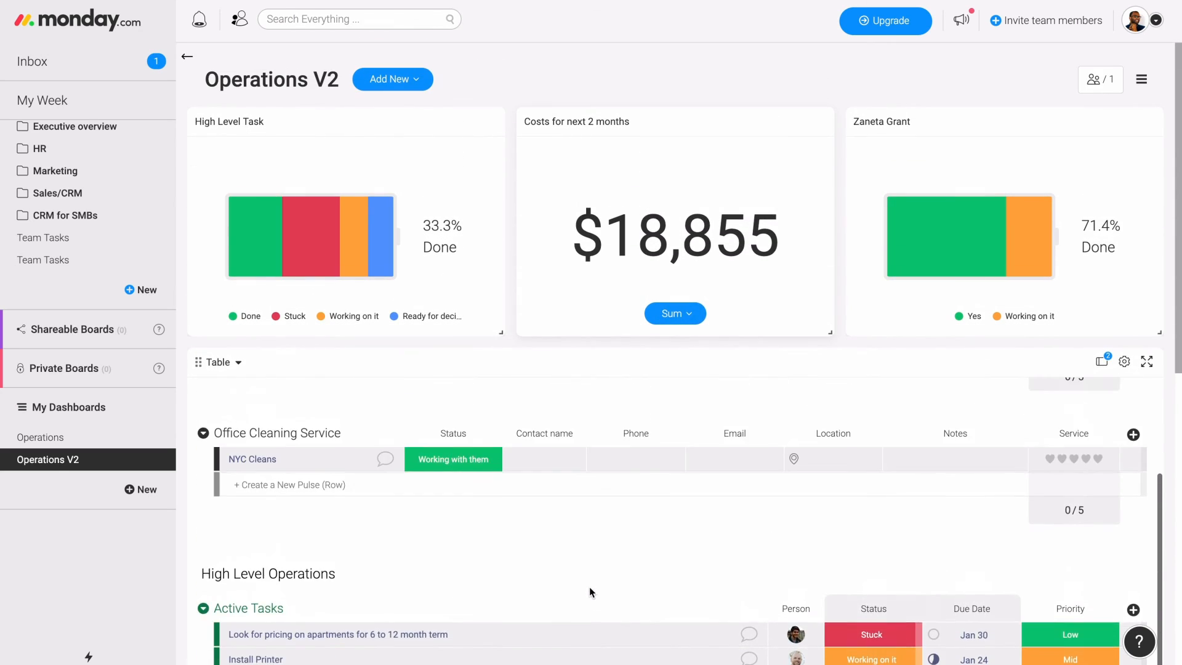
scroll(589, 586, "down", 8)
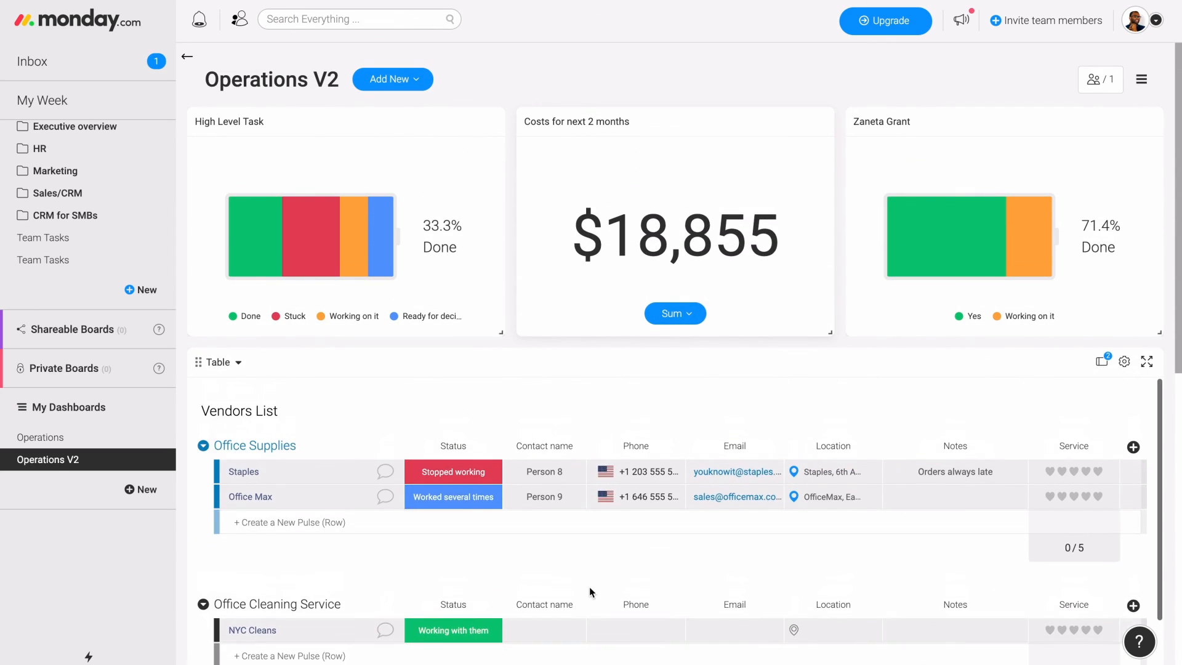
scroll(590, 588, "down", 10)
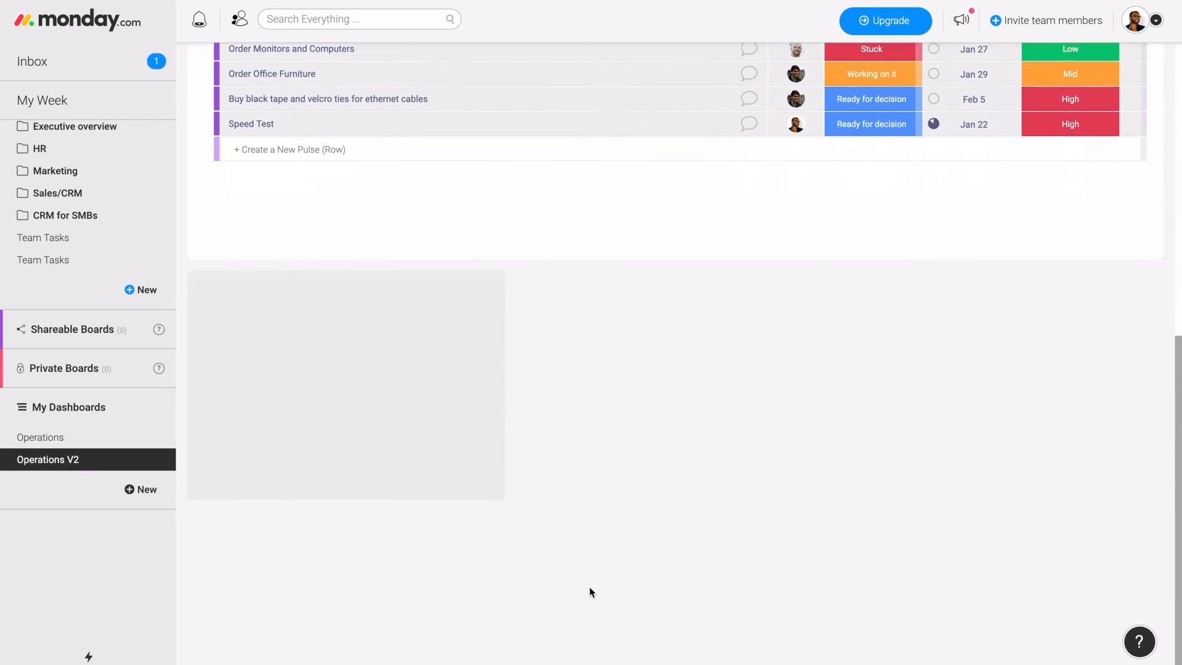
- Browse the full widget catalogue in the Dashboards Center from the empty cell below the table, and close it without adding a widget
left_click(336, 384)
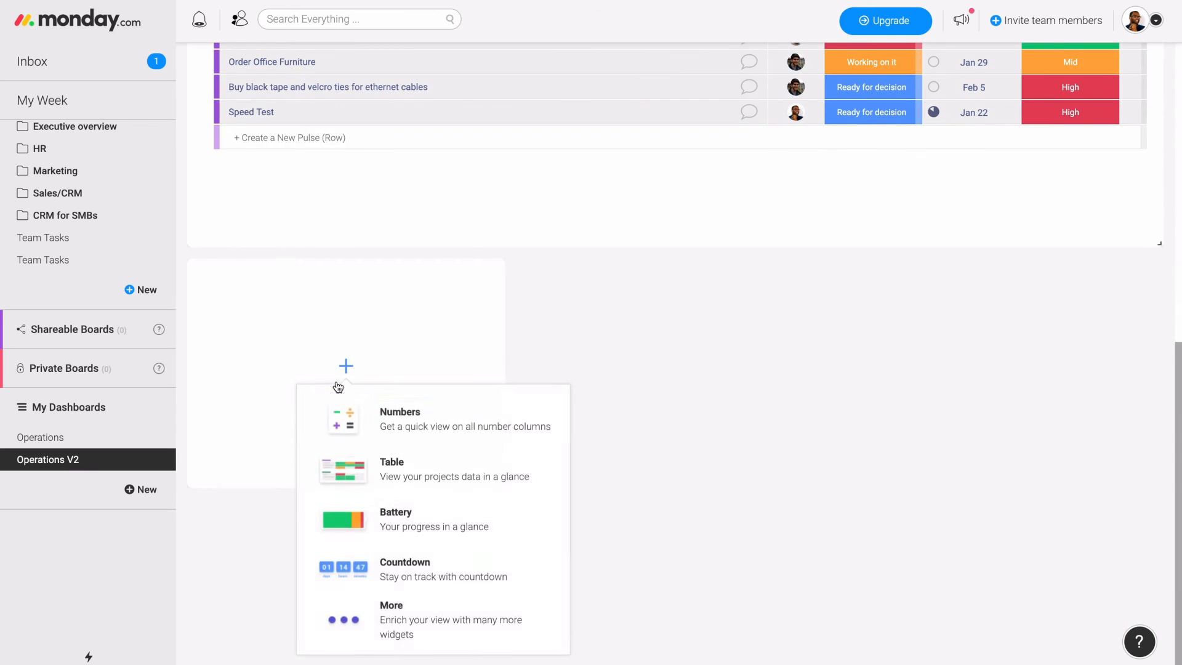
left_click(405, 627)
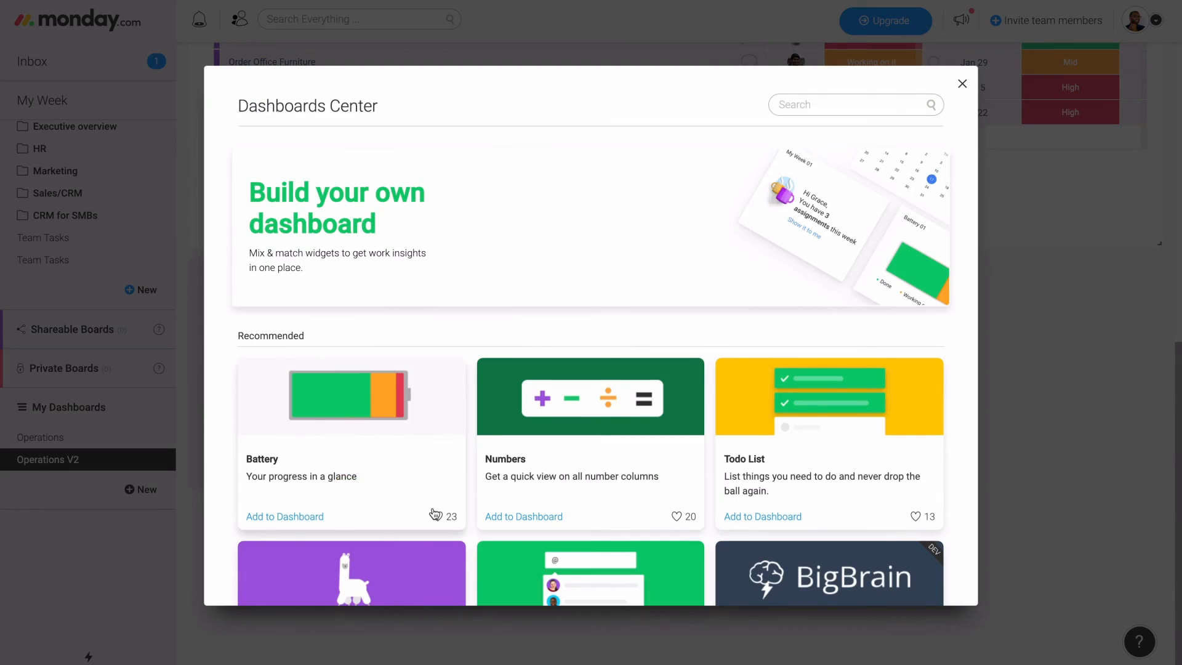
scroll(434, 513, "down", 2)
scroll(434, 513, "down", 3)
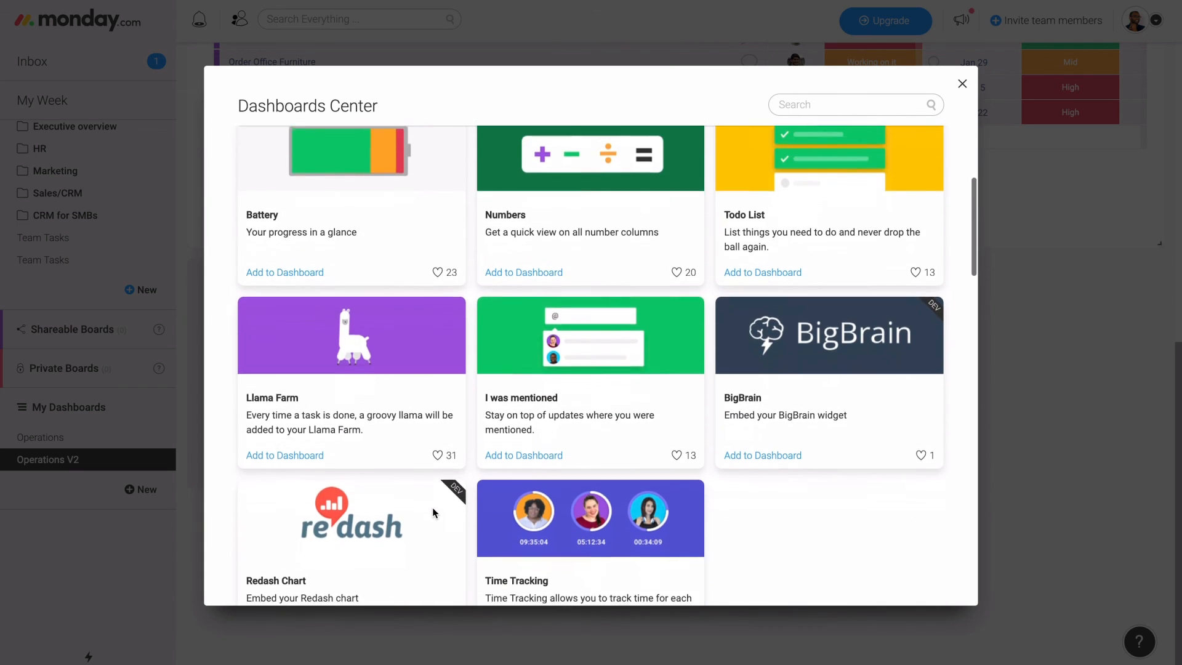
scroll(435, 514, "down", 6)
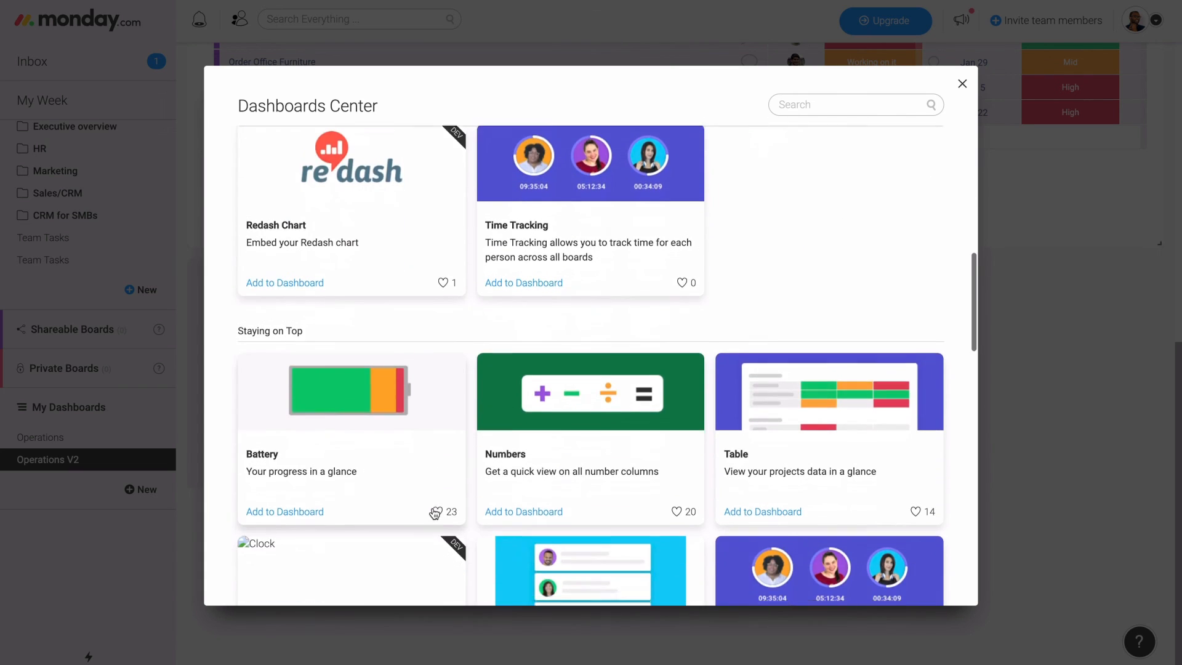
scroll(434, 513, "down", 3)
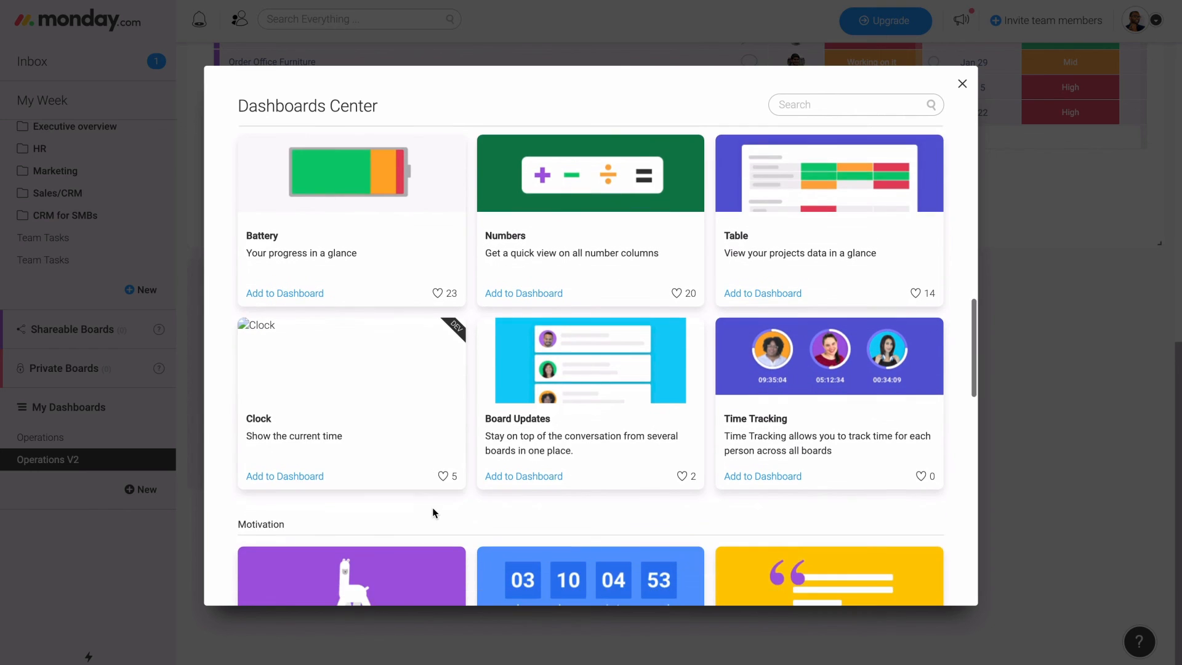
scroll(435, 514, "down", 5)
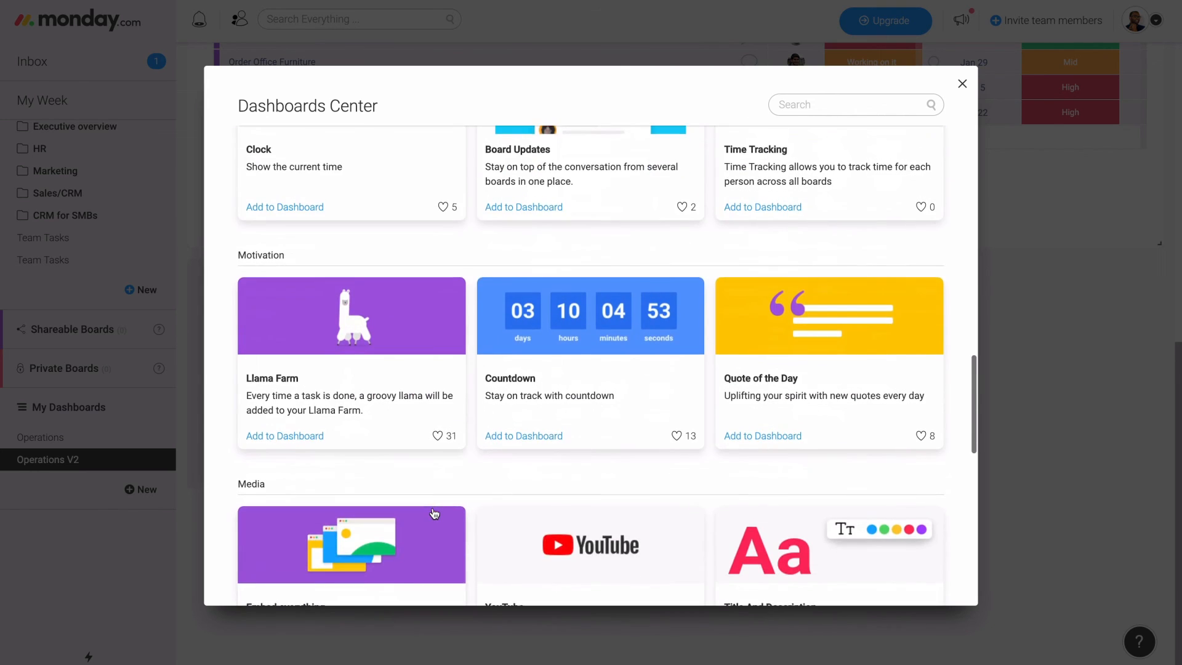
scroll(435, 514, "down", 7)
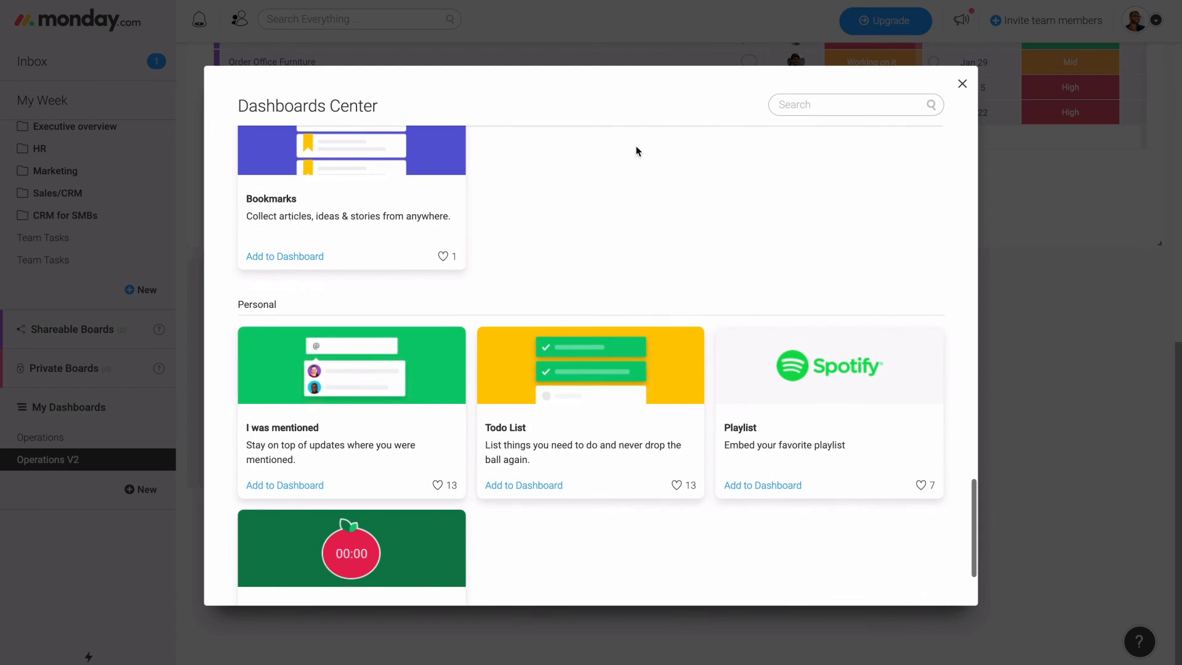
left_click(962, 83)
- Look over the Operations V2 dashboard and open the High Level Operations board from the Operations folder
scroll(622, 340, "up", 10)
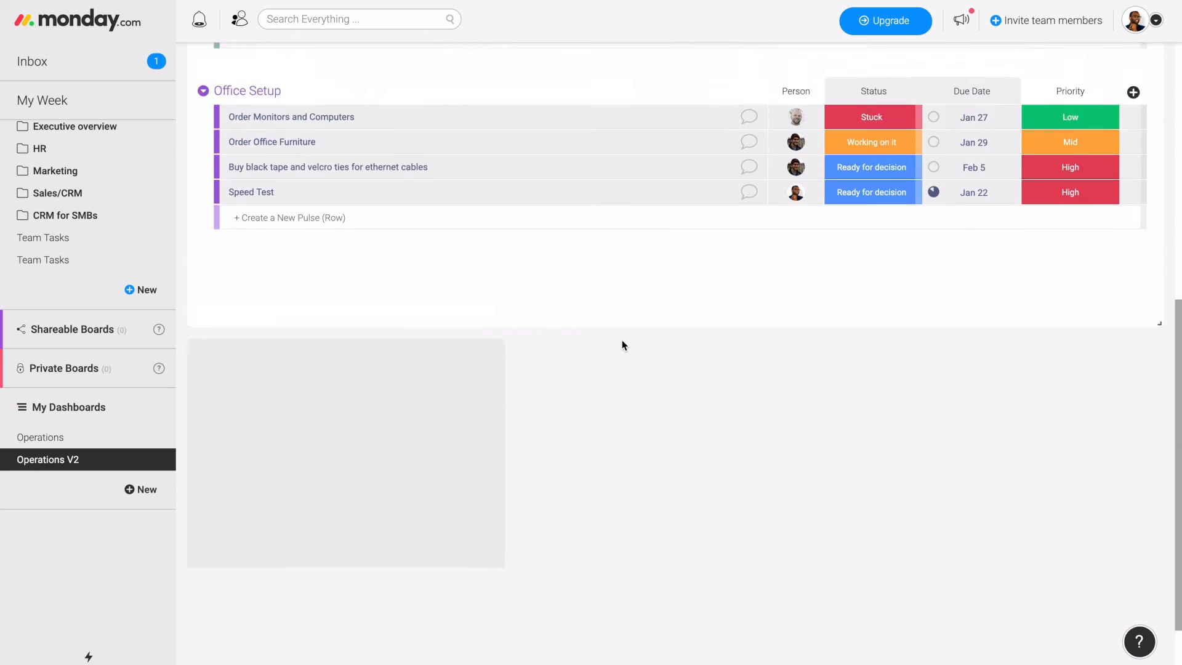
scroll(622, 340, "up", 5)
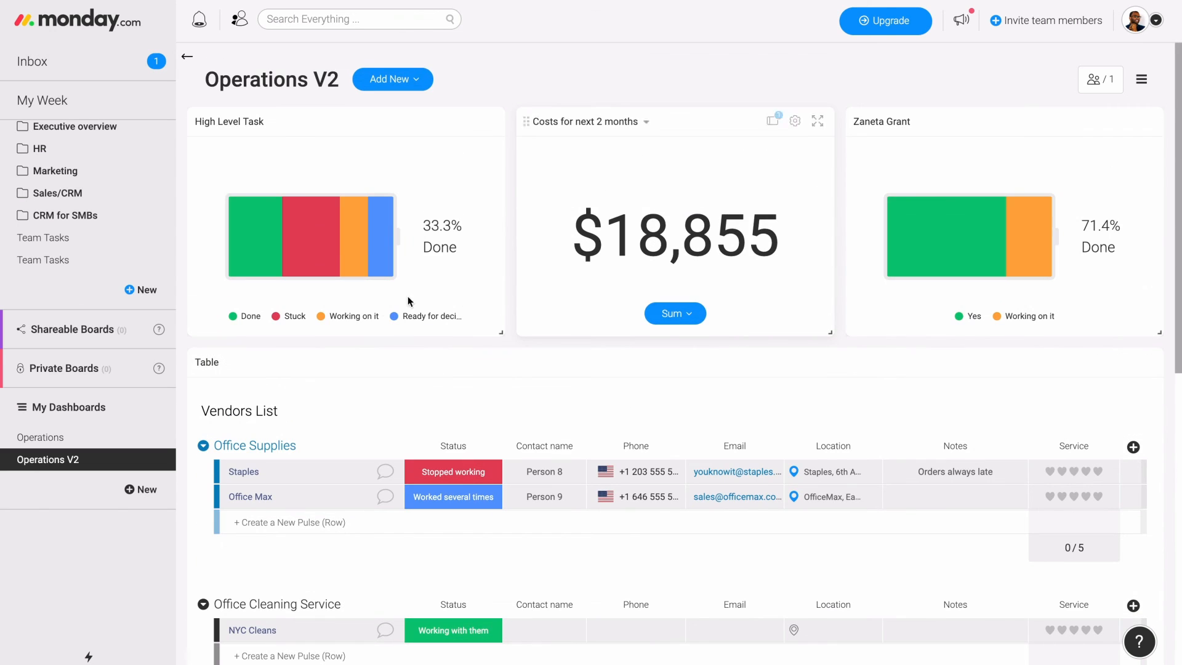
scroll(105, 282, "up", 8)
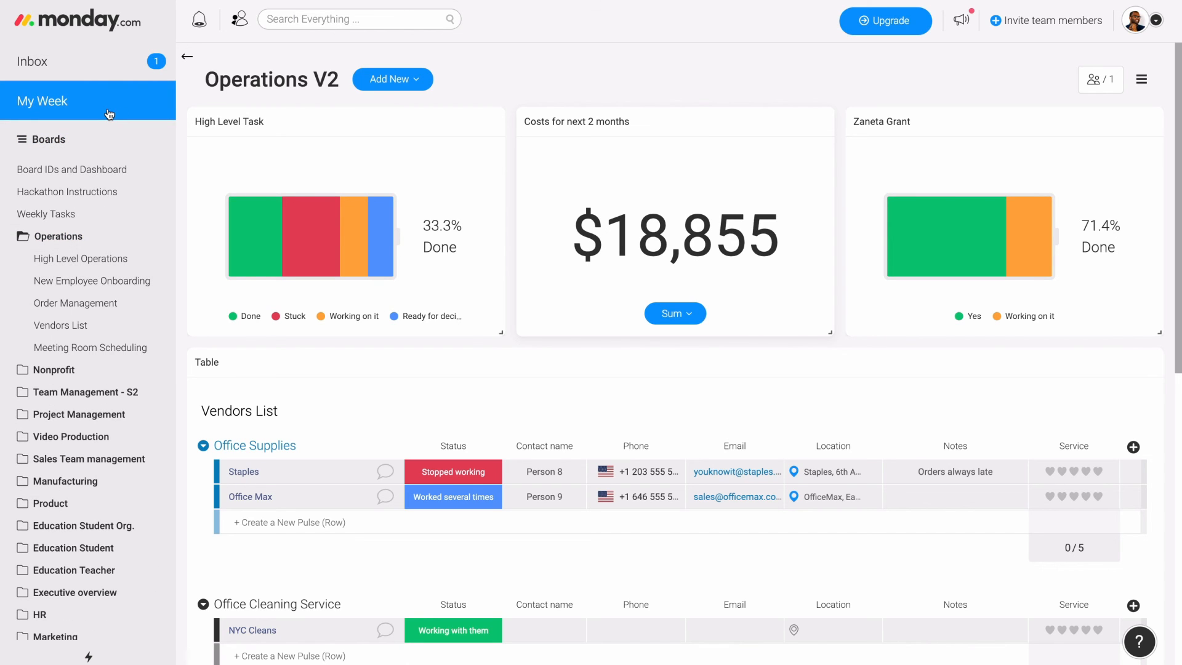
left_click(95, 257)
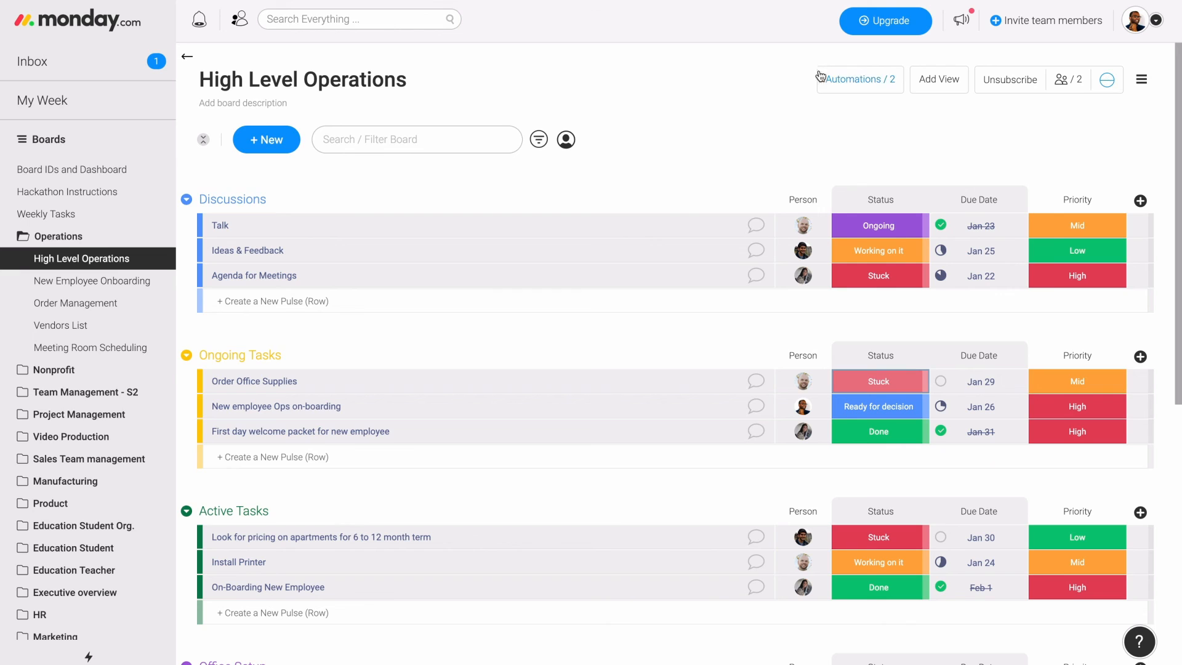
scroll(82, 488, "down", 8)
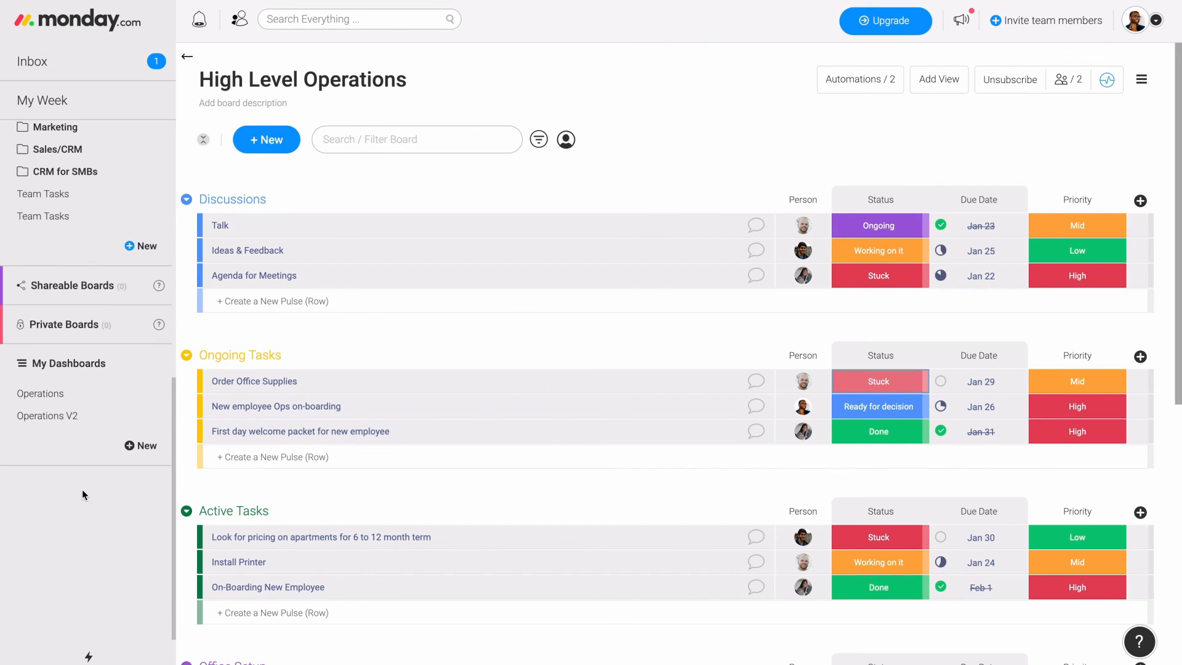